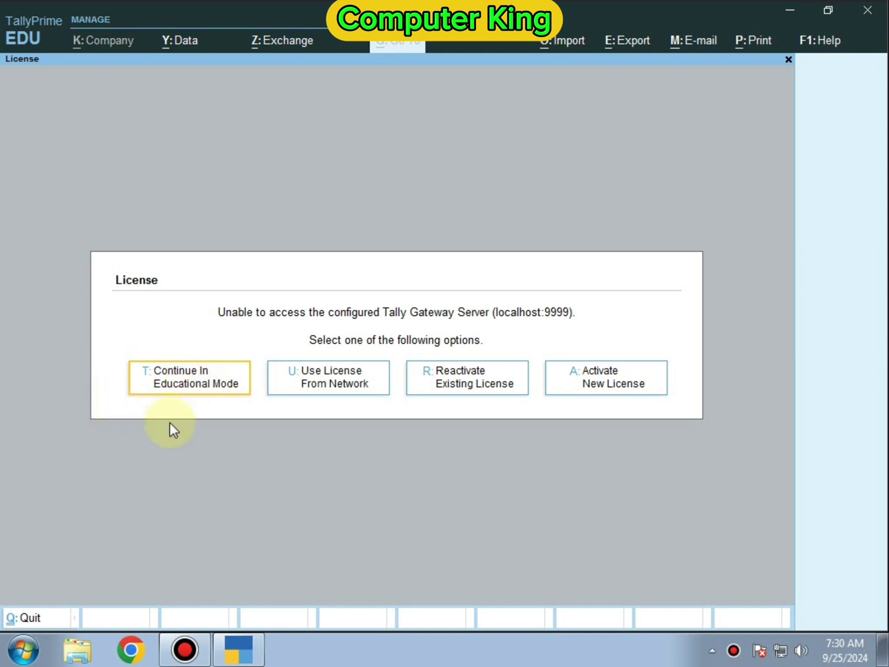
- Continue in educational mode to reach the Gateway of Tally with company Jk loaded
{"action": "left_click", "coordinate": [183, 390]}
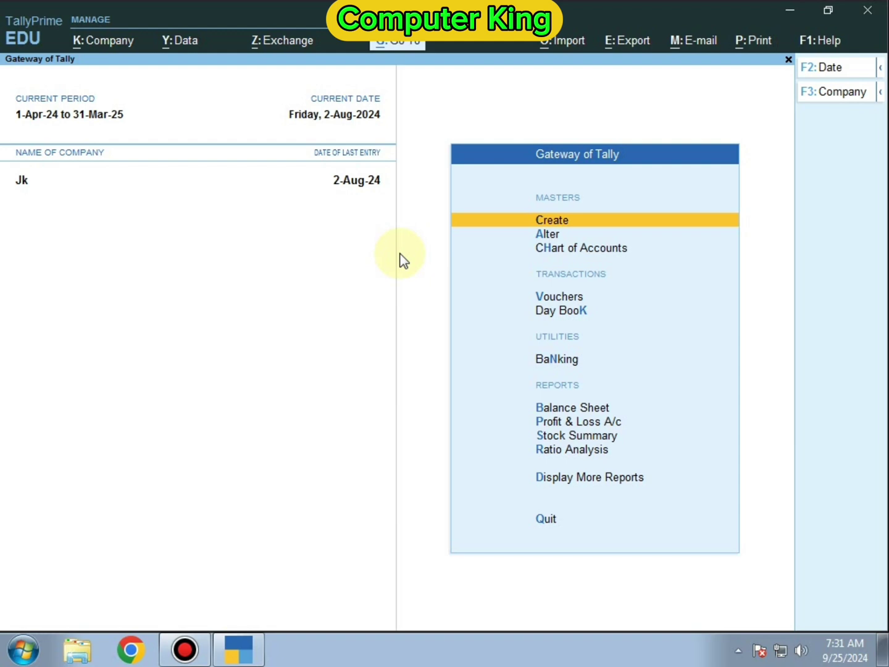
{"action": "left_click", "coordinate": [555, 224]}
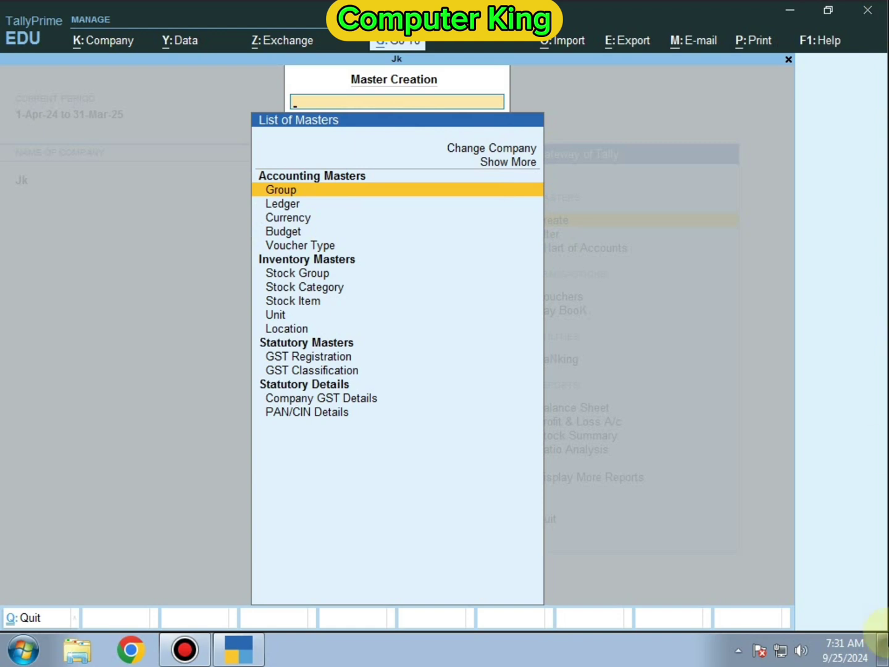
{"action": "key", "text": "Escape"}
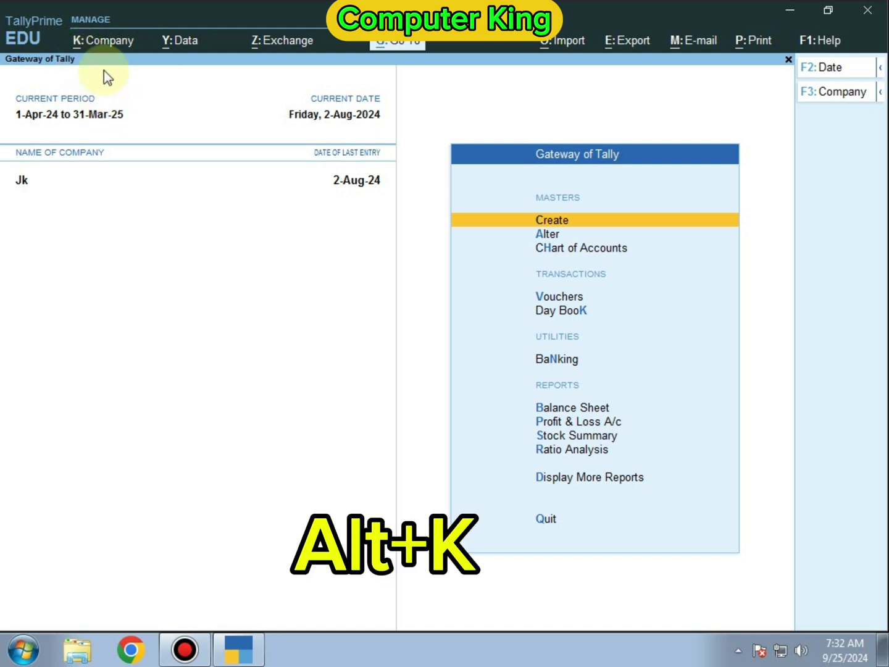
- Choose Create from the Company menu to bring up a blank company creation form
{"action": "left_click", "coordinate": [107, 42]}
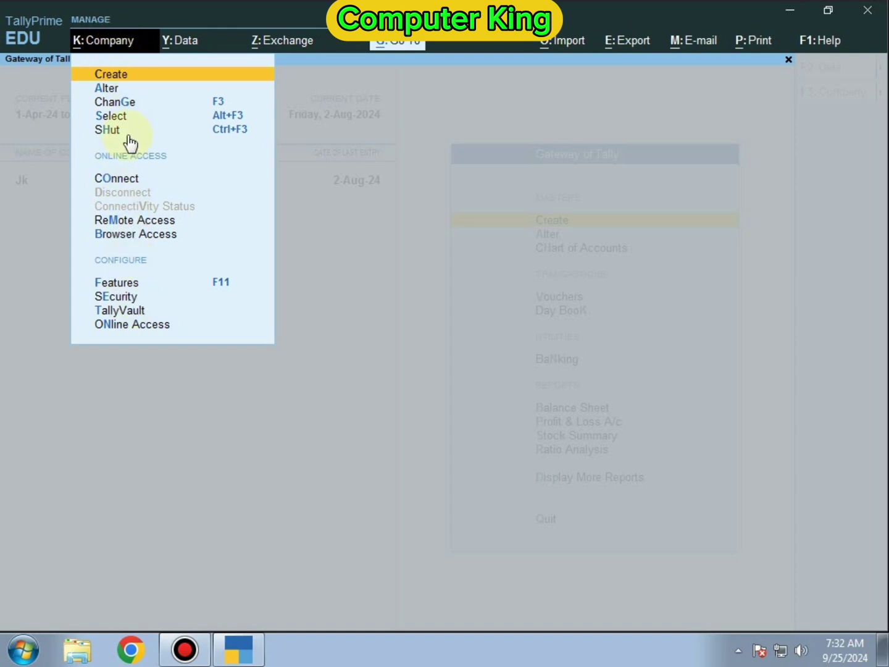
{"action": "left_click", "coordinate": [108, 73]}
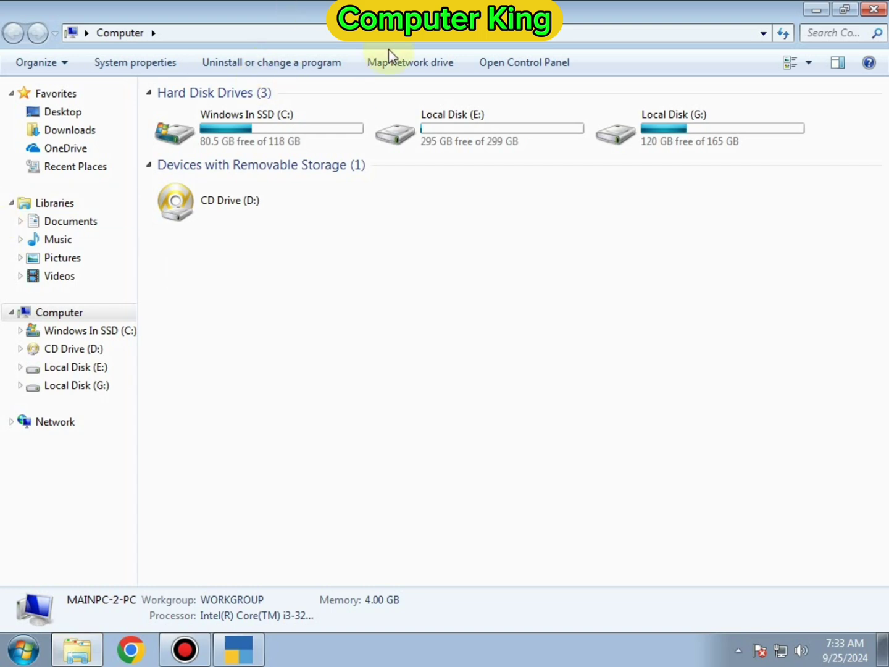
- Resize Explorer and browse to C:\Users\Public\TallyPrime\data
{"action": "left_click", "coordinate": [844, 9]}
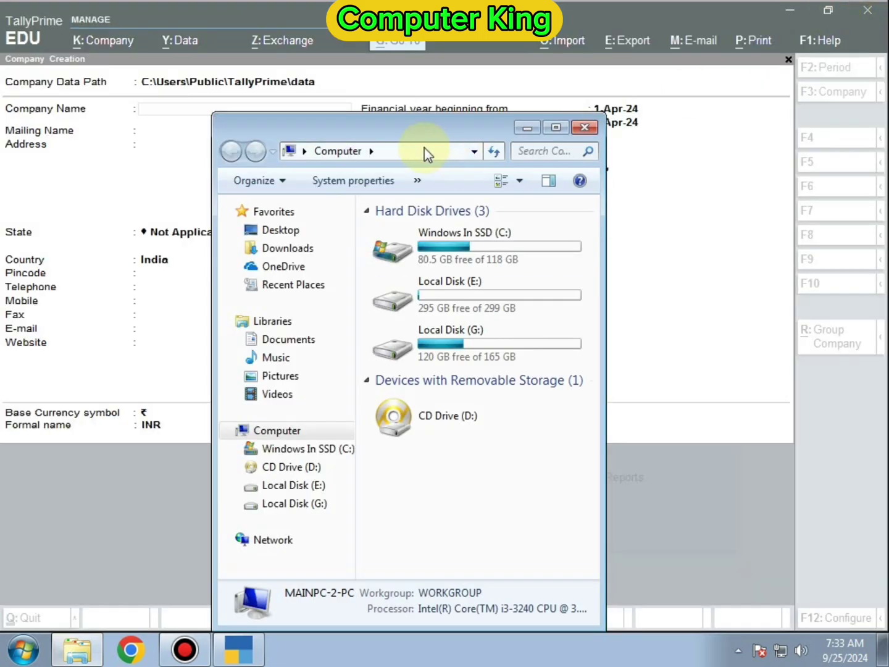
{"action": "left_click_drag", "start_coordinate": [424, 148], "coordinate": [244, 181]}
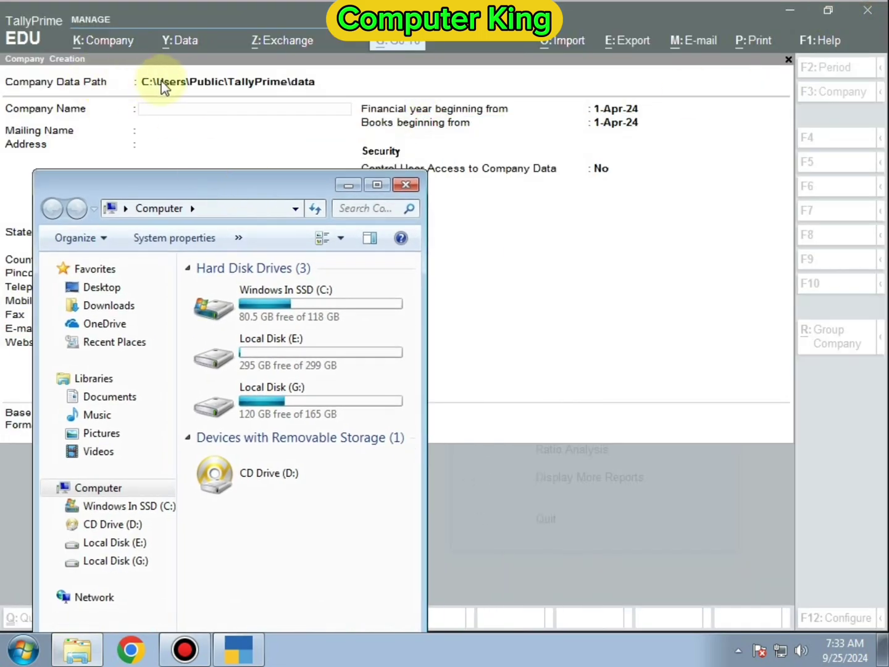
{"action": "double_click", "coordinate": [291, 312]}
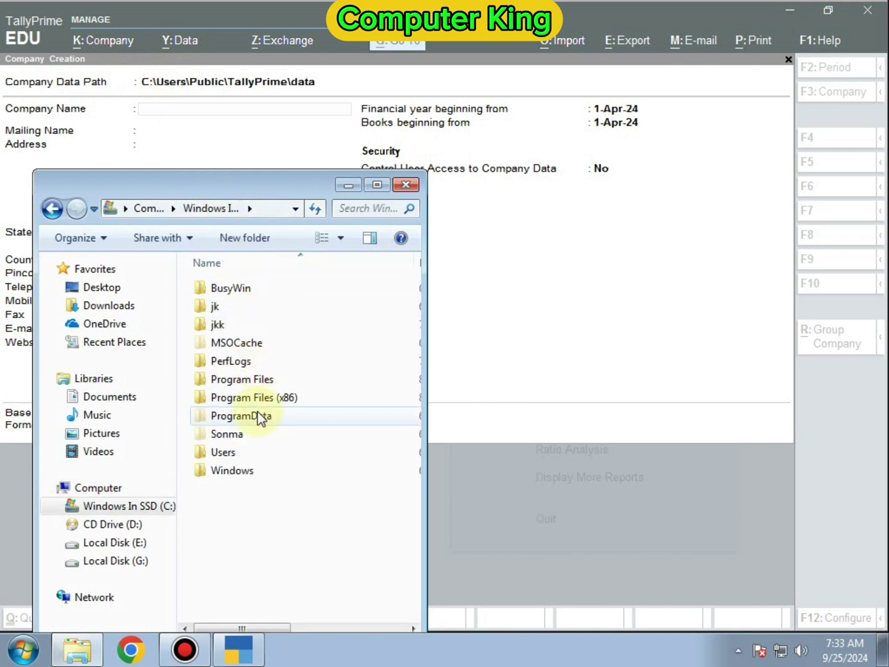
{"action": "left_click", "coordinate": [231, 450]}
{"action": "double_click", "coordinate": [231, 451]}
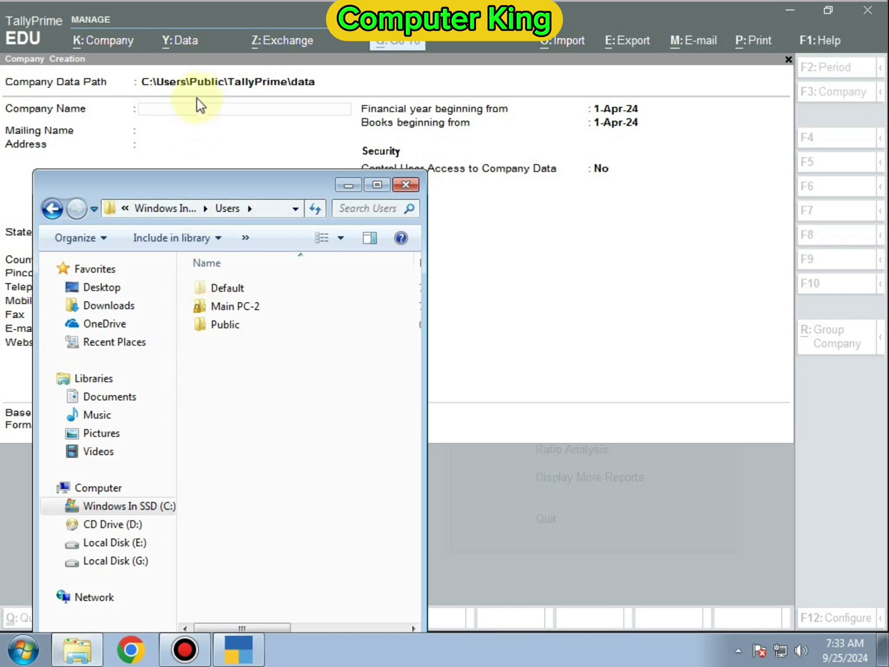
{"action": "double_click", "coordinate": [240, 326]}
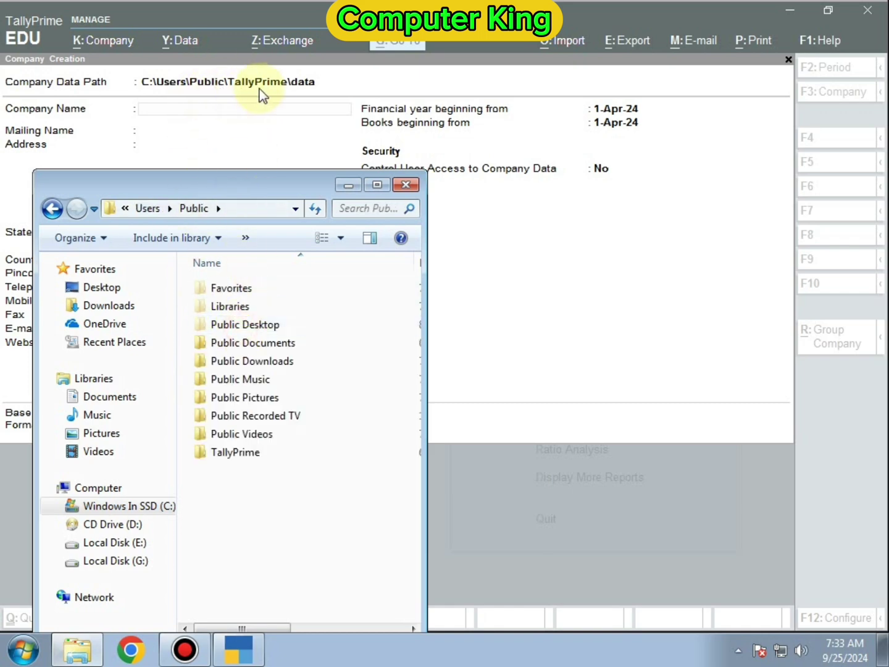
{"action": "double_click", "coordinate": [240, 453]}
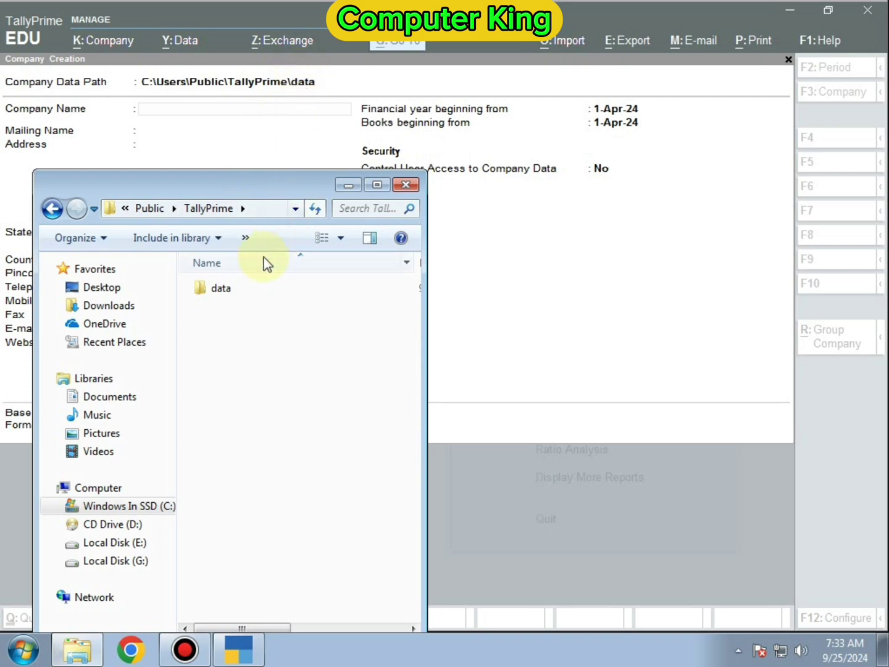
{"action": "double_click", "coordinate": [280, 287]}
- Inspect the company folders 100000, 100005 and 100004, then close Explorer
{"action": "left_click", "coordinate": [284, 288]}
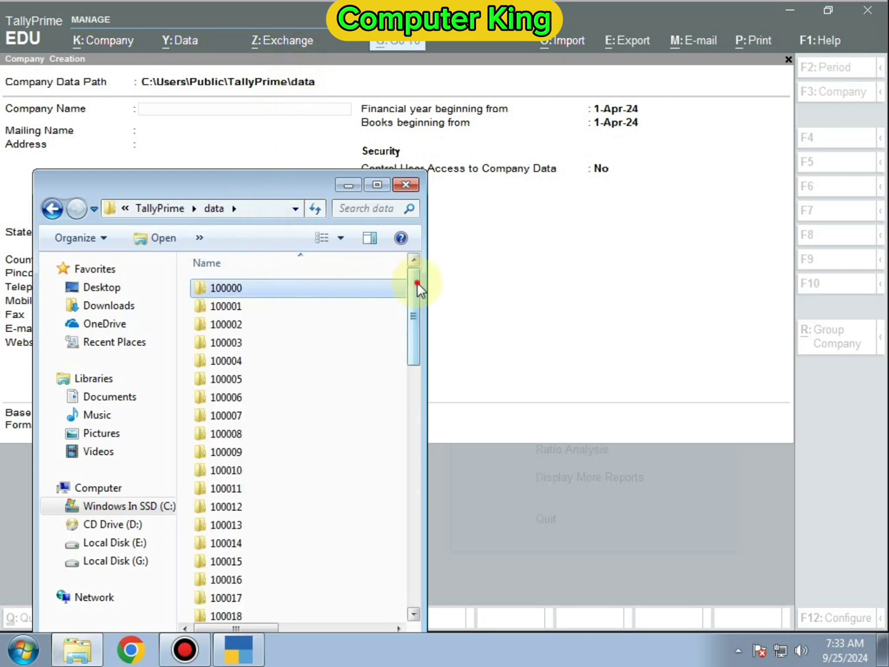
{"action": "left_click_drag", "start_coordinate": [417, 285], "coordinate": [392, 234]}
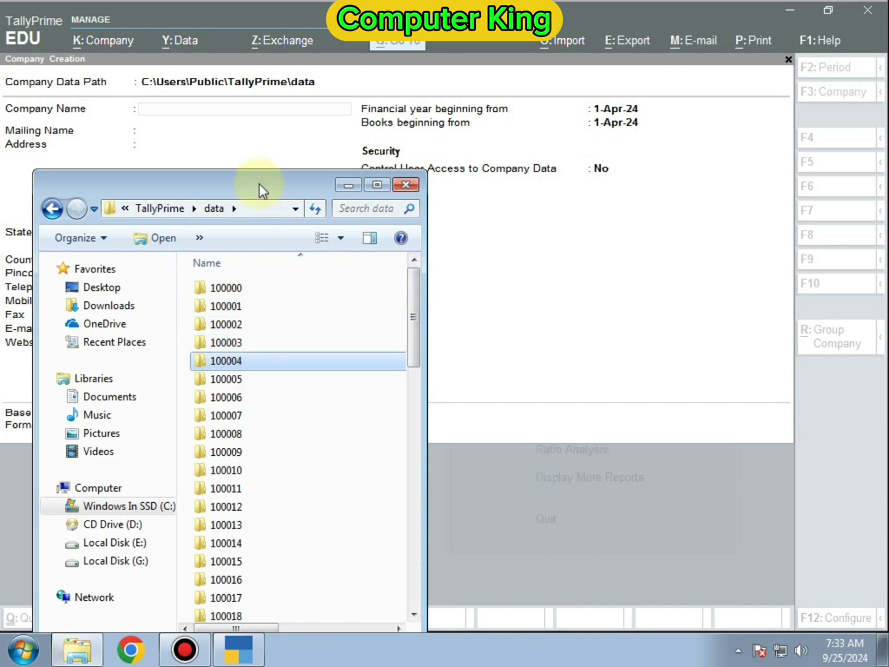
{"action": "left_click_drag", "start_coordinate": [312, 174], "coordinate": [451, 164]}
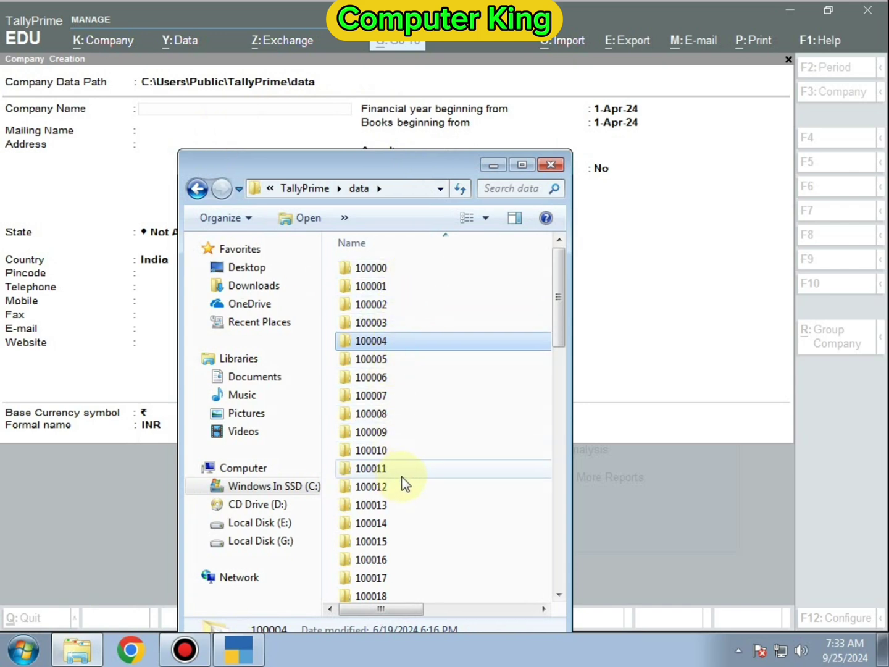
{"action": "left_click", "coordinate": [401, 358]}
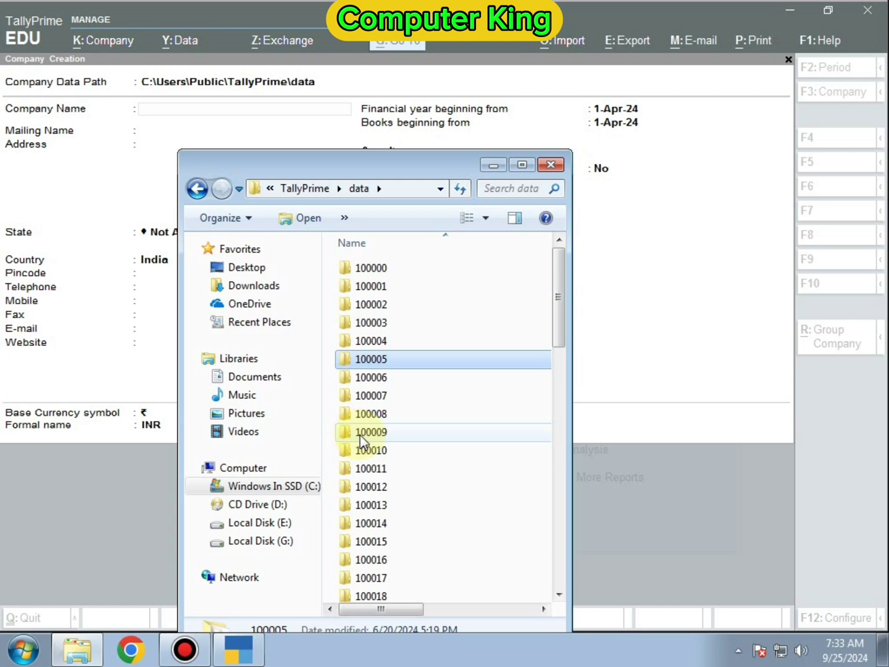
{"action": "left_click", "coordinate": [370, 341]}
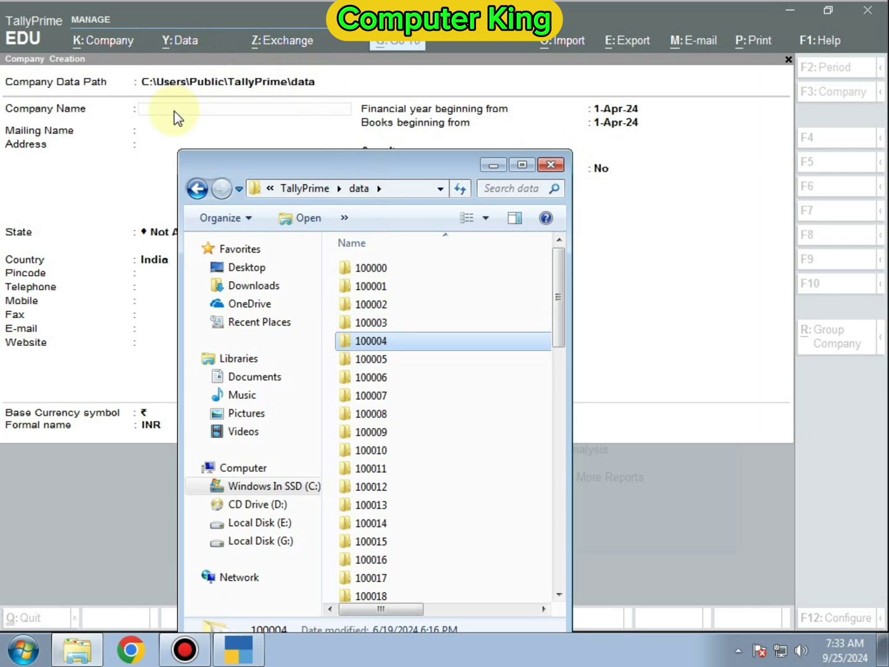
{"action": "left_click", "coordinate": [550, 164]}
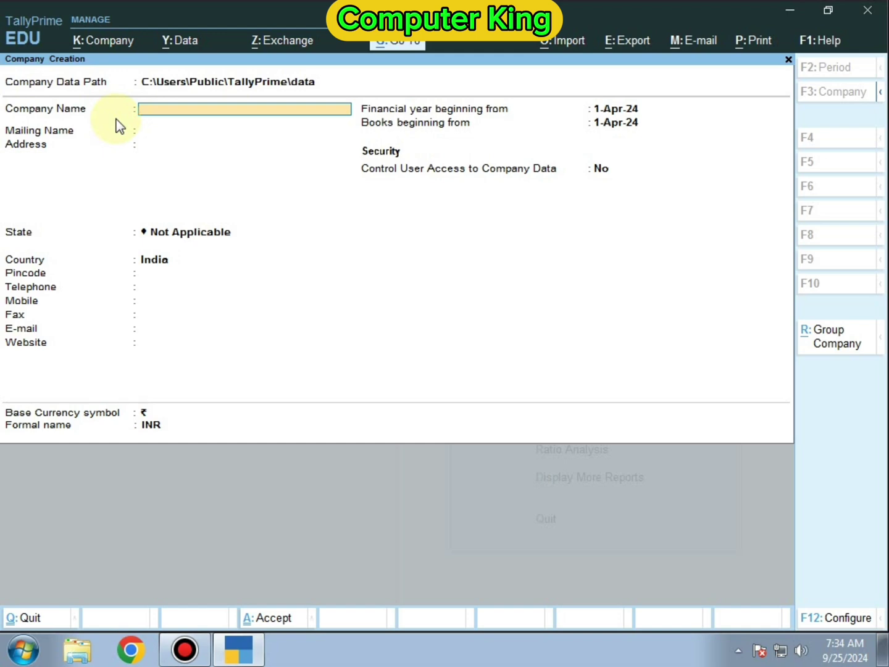
- Name the company Abc Pvt Ltd and keep it as the mailing name
{"action": "type", "text": "Abc Pvt Ltd"}
{"action": "key", "text": "Return"}
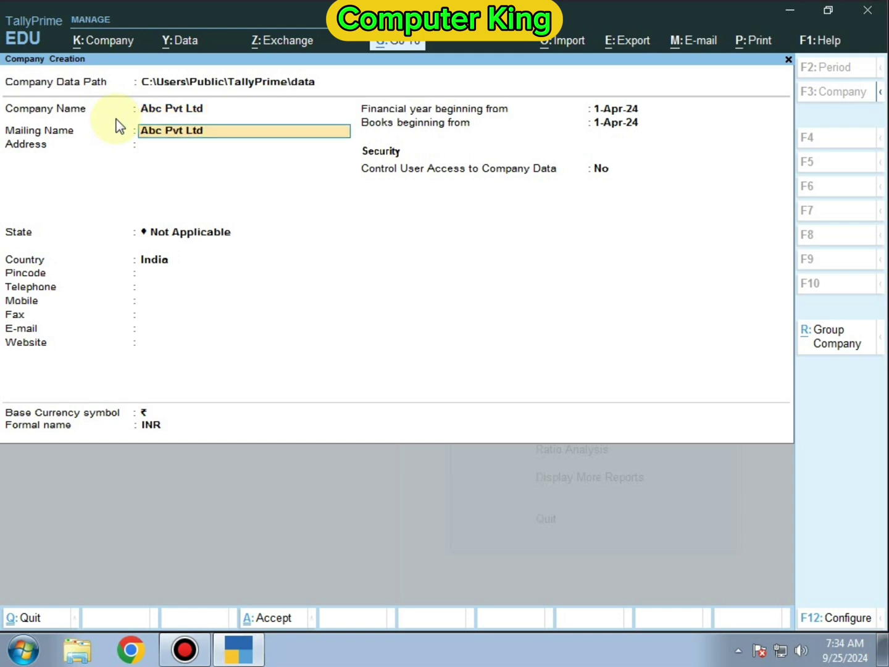
{"action": "key", "text": "Return"}
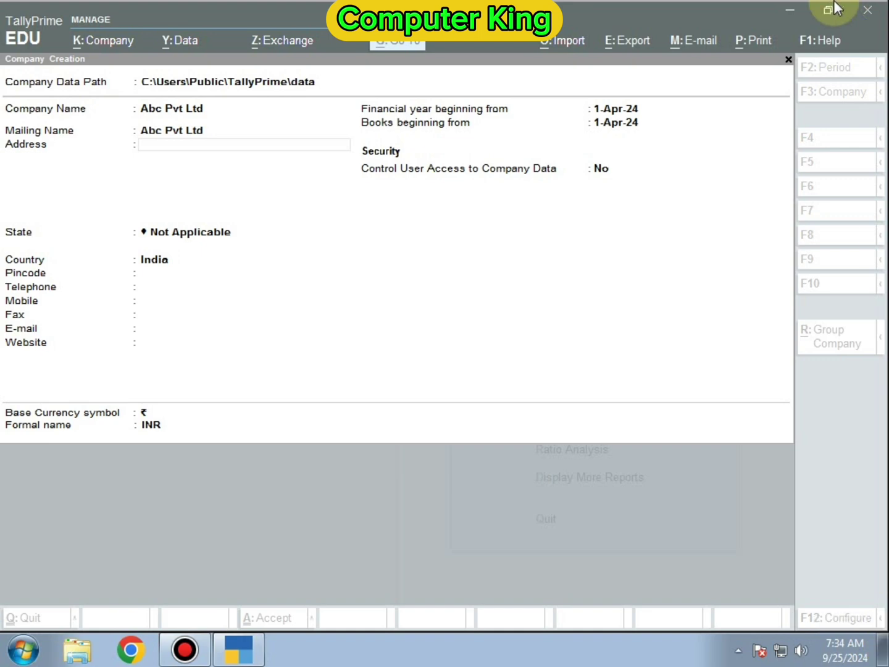
{"action": "left_click", "coordinate": [152, 134]}
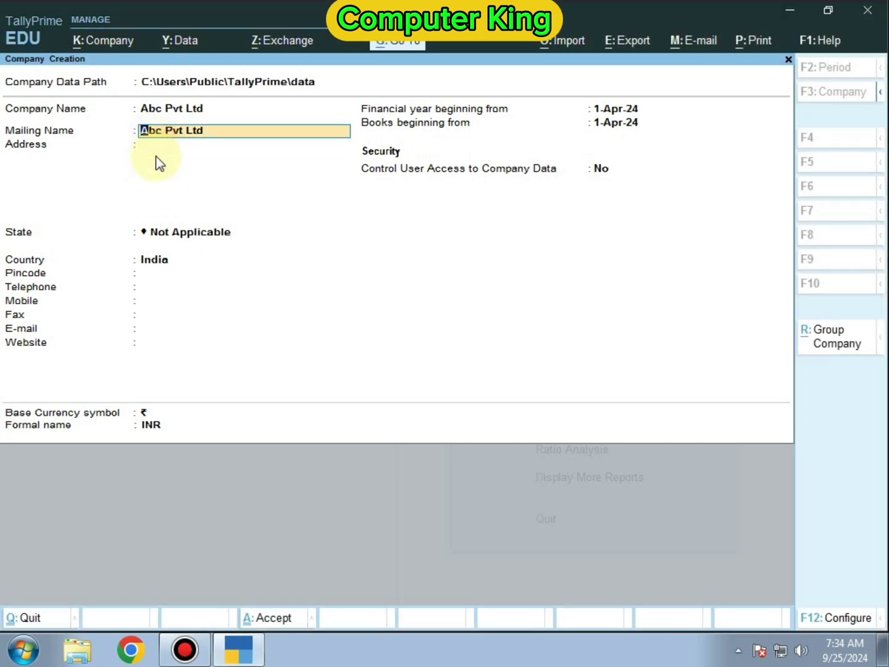
{"action": "key", "text": "Return"}
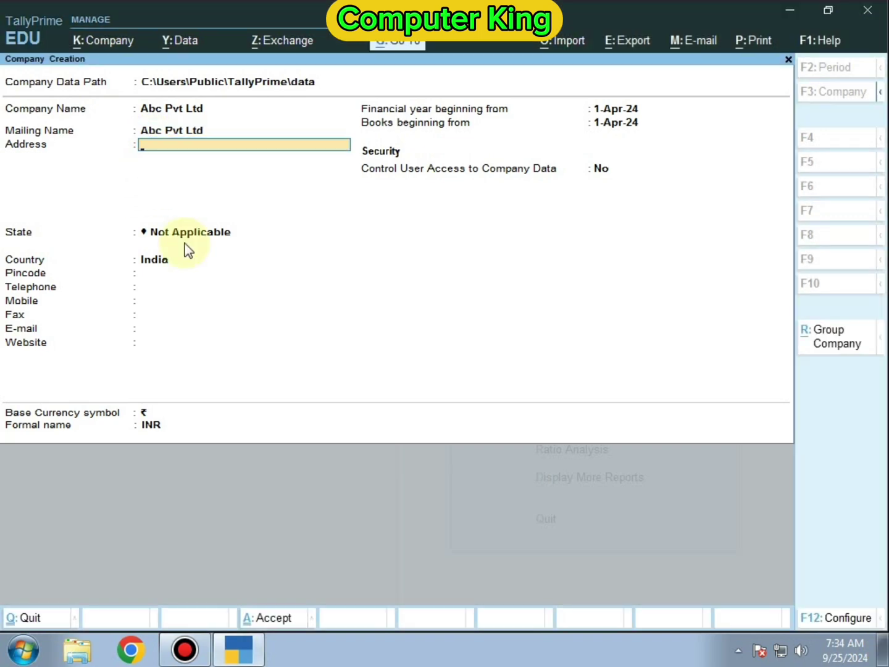
{"action": "type", "text": "B"}
{"action": "key", "text": "BackSpace"}
{"action": "type", "text": "No 24"}
{"action": "type", "text": "Gali No 7"}
{"action": "key", "text": "Return"}
{"action": "type", "text": "Alipur"}
{"action": "key", "text": "Return"}
{"action": "type", "text": "Delhi"}
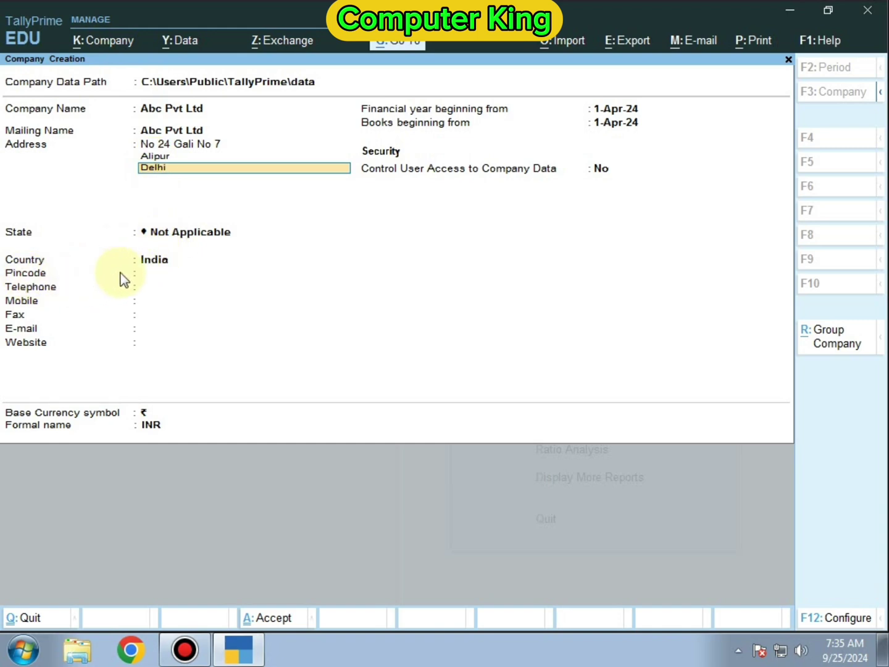
{"action": "key", "text": "Return"}
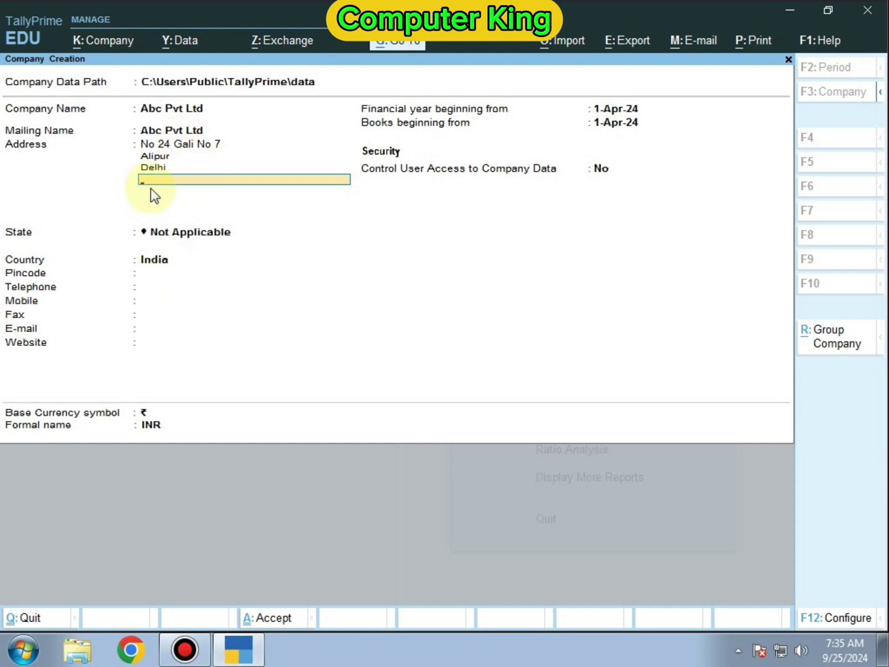
{"action": "key", "text": "Return"}
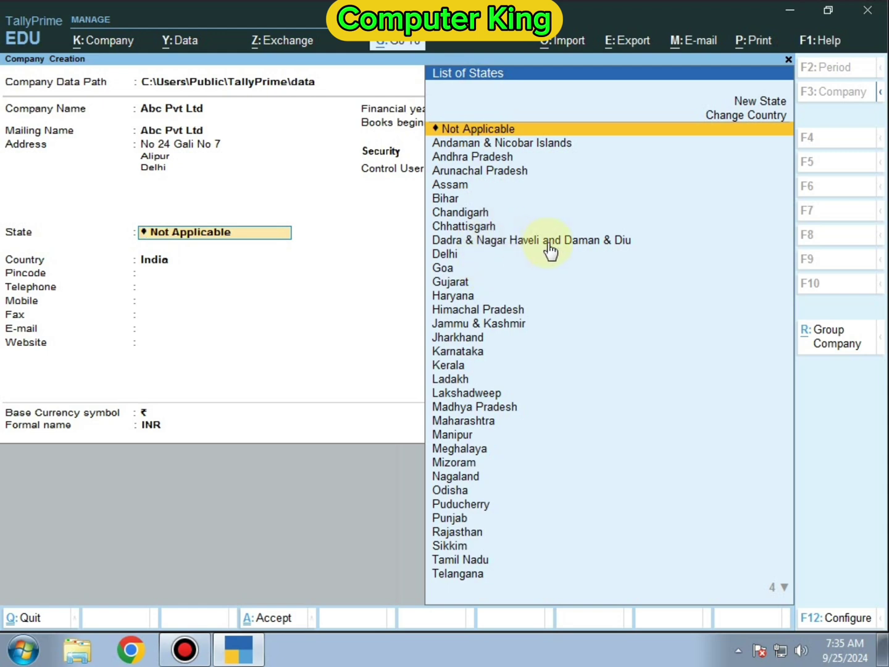
- Set state to Delhi and pincode 110036, leaving telephone, fax, e-mail and website blank
{"action": "type", "text": "De"}
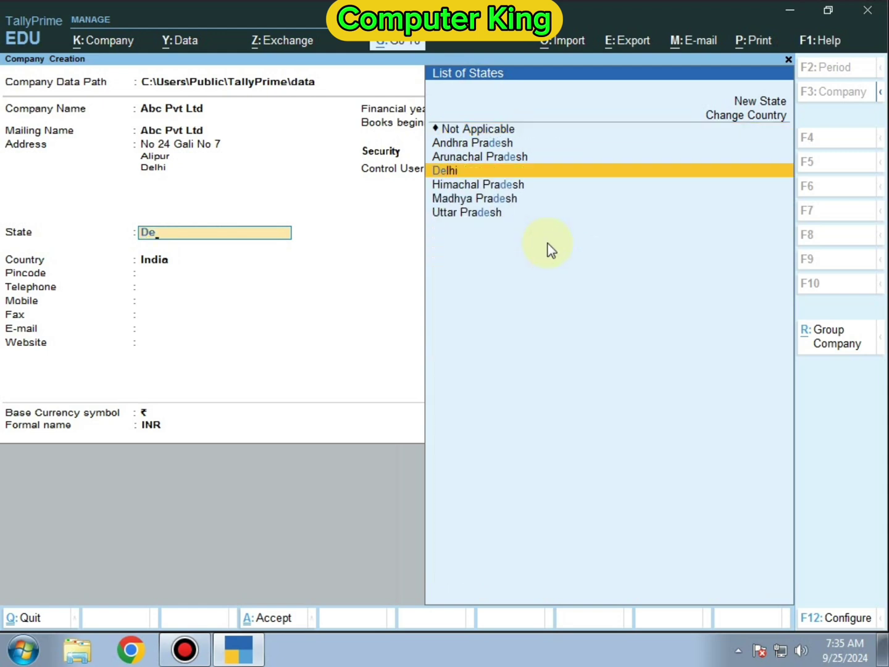
{"action": "key", "text": "Return"}
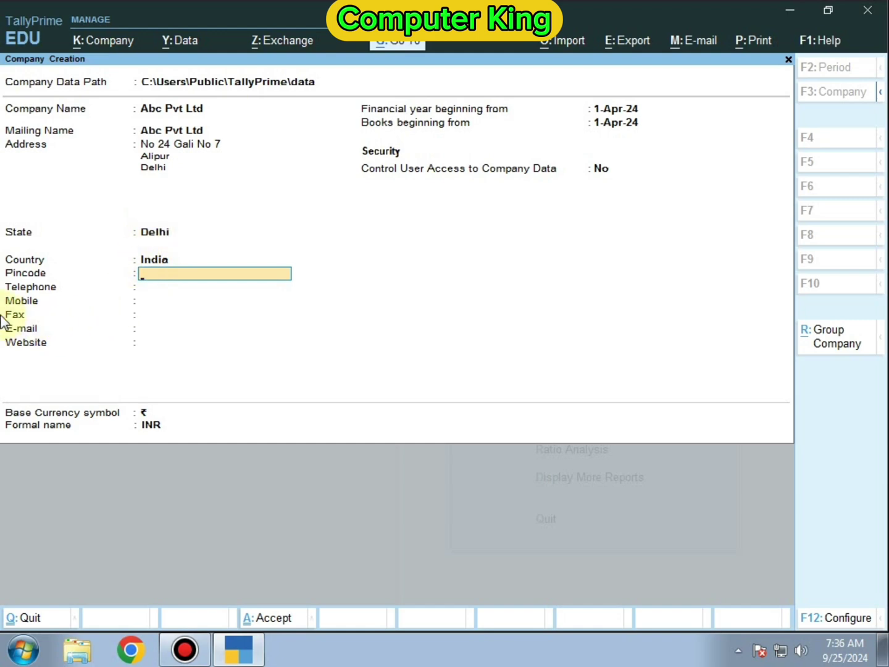
{"action": "type", "text": "11"}
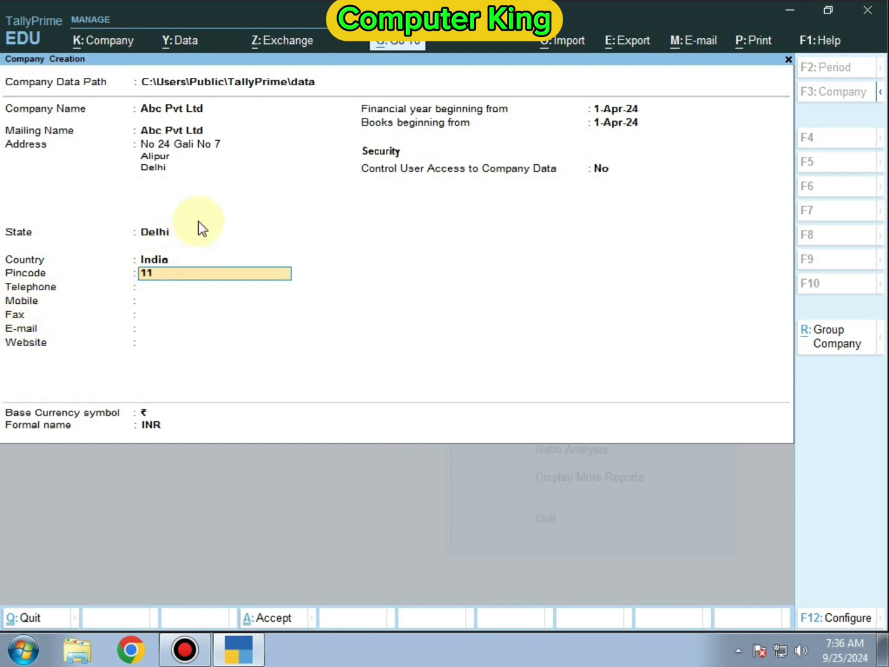
{"action": "type", "text": "0036"}
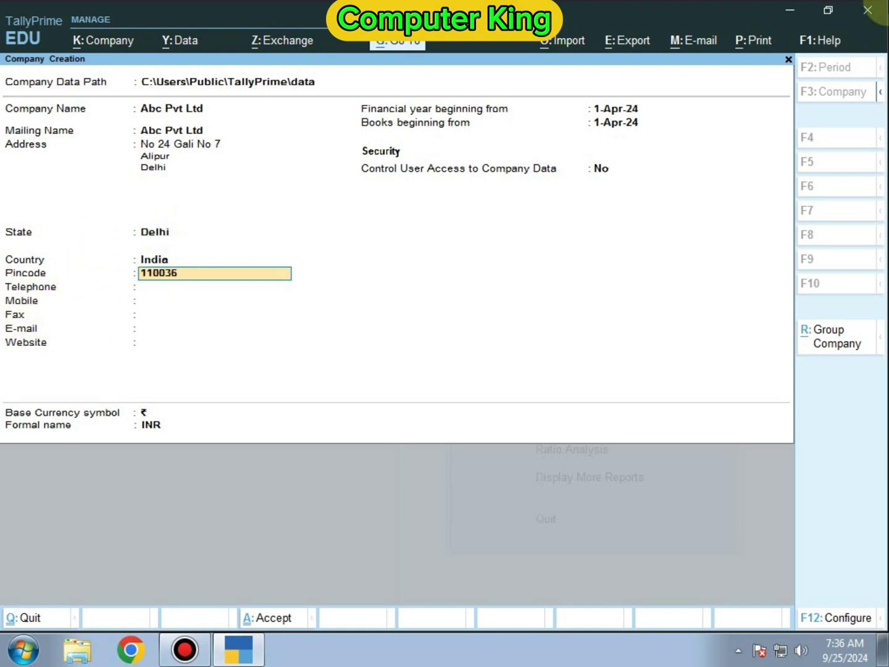
{"action": "key", "text": "Return"}
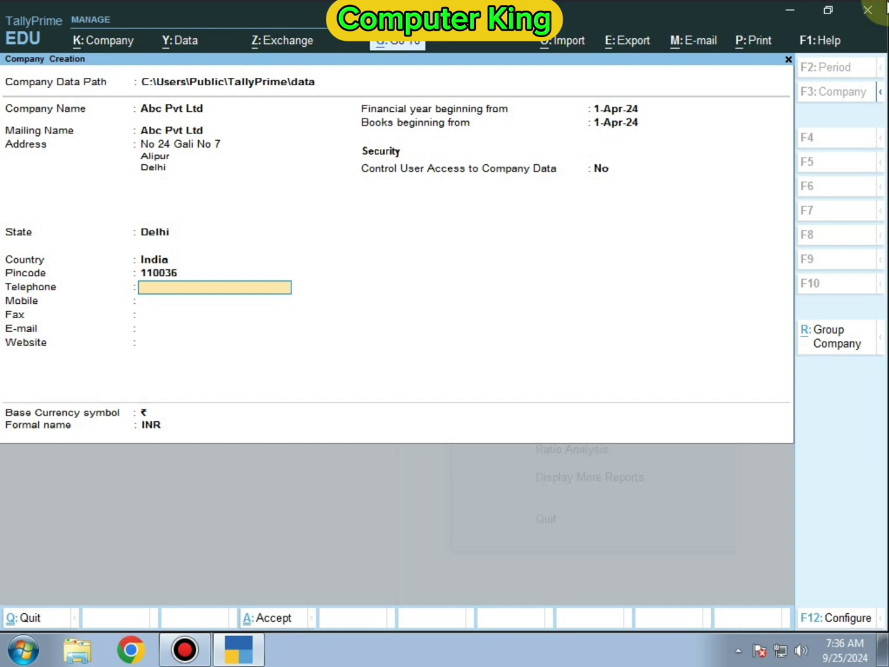
{"action": "key", "text": "Return"}
{"action": "key", "text": "Return"}
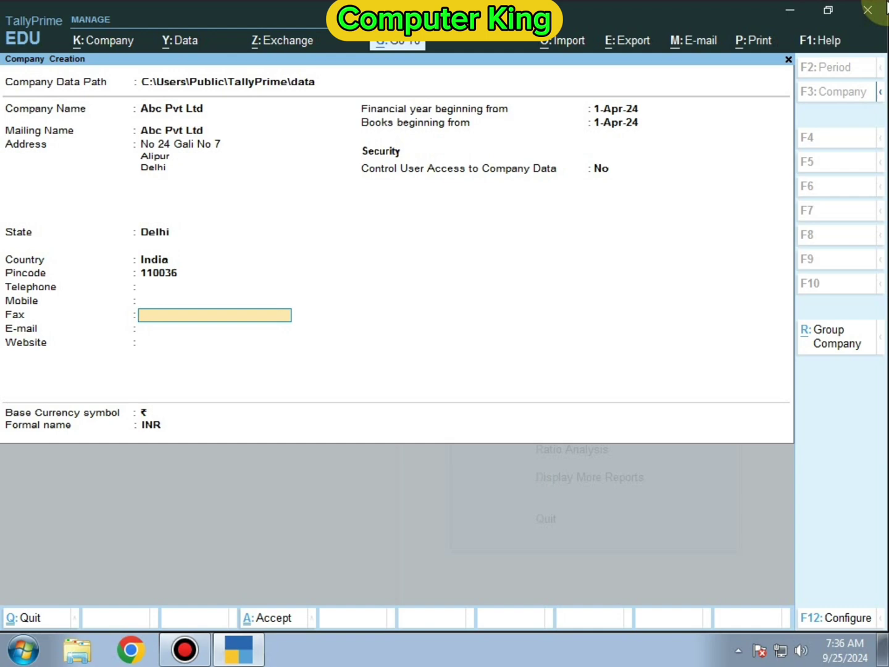
{"action": "key", "text": "Return"}
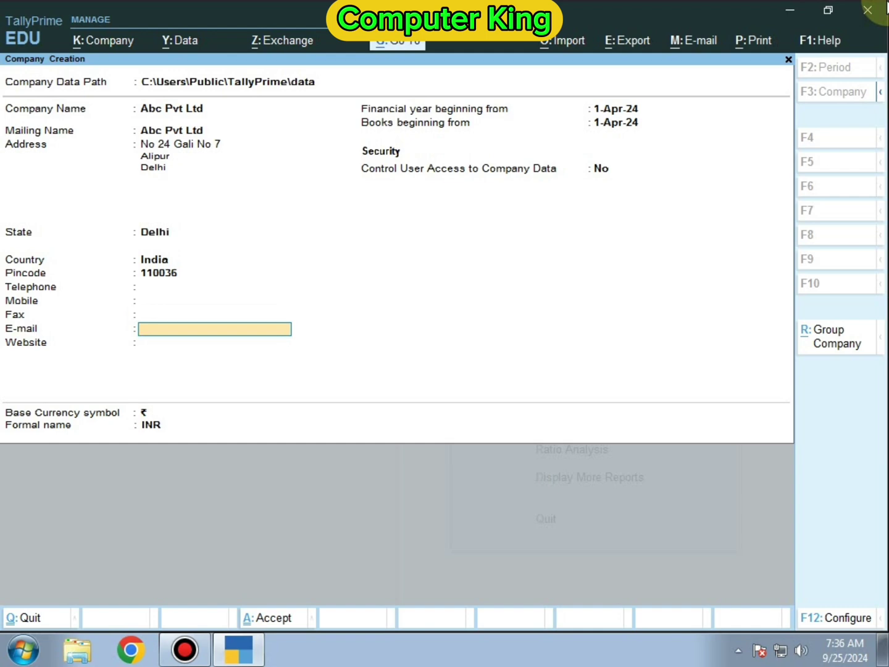
{"action": "key", "text": "Return"}
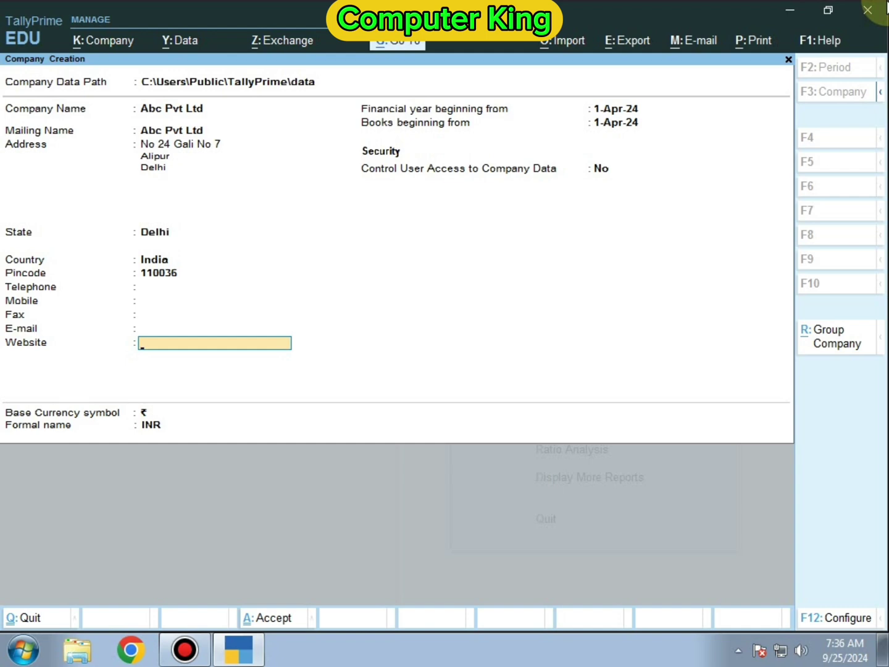
{"action": "key", "text": "Return"}
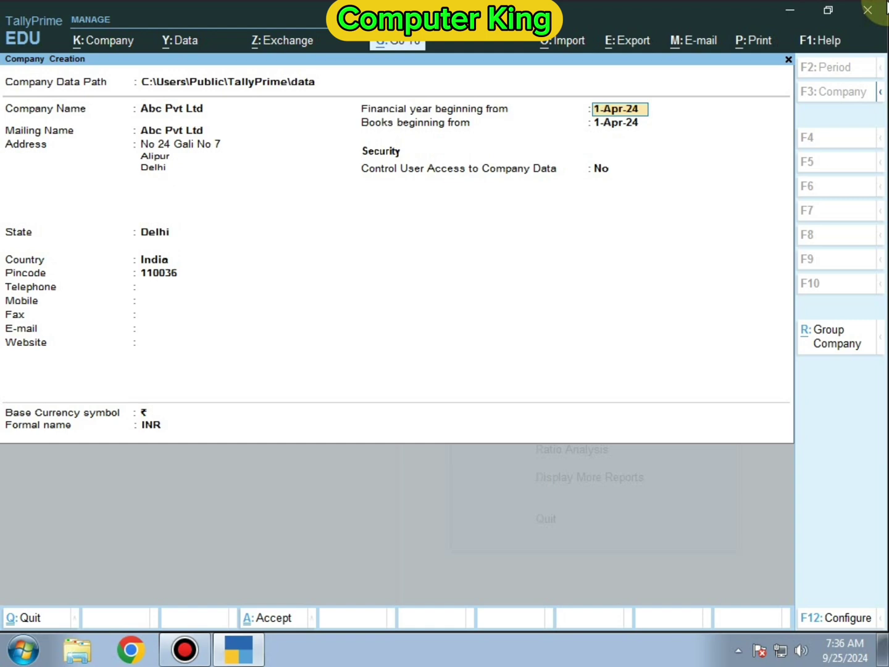
- Keep 1-Apr-24 financial year and books dates, no access control and ₹ currency, then create the company
{"action": "key", "text": "Return"}
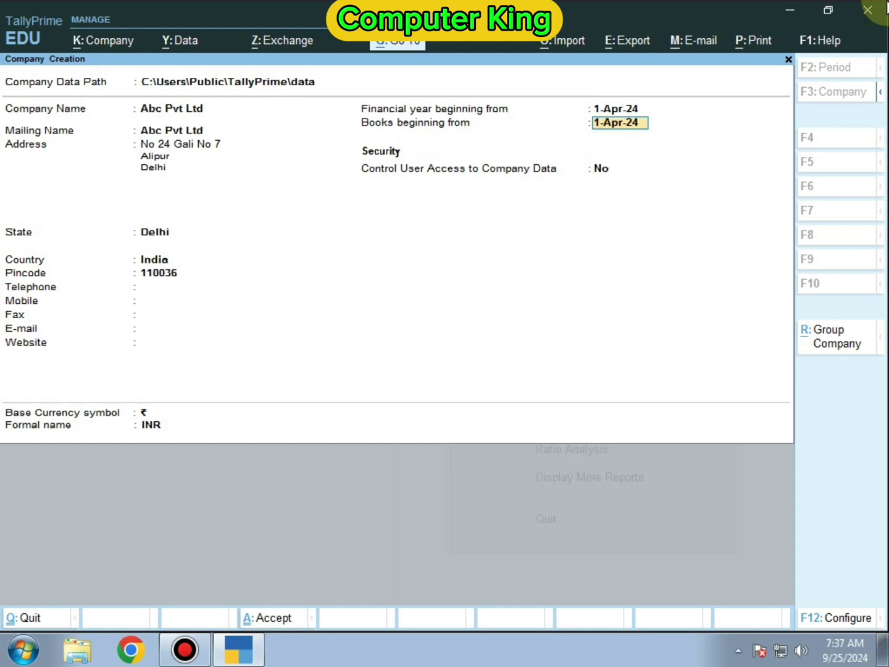
{"action": "key", "text": "Return"}
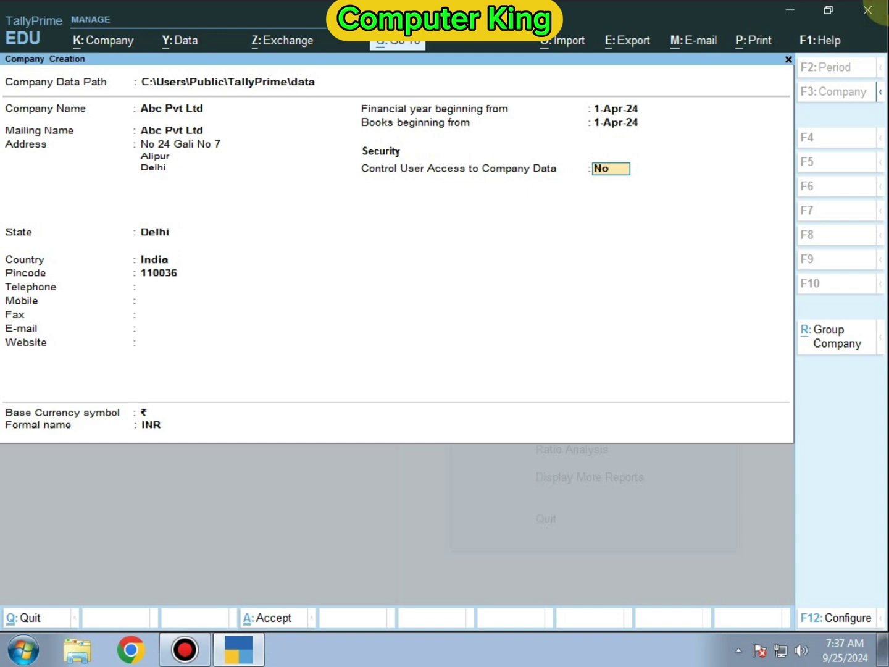
{"action": "key", "text": "Return"}
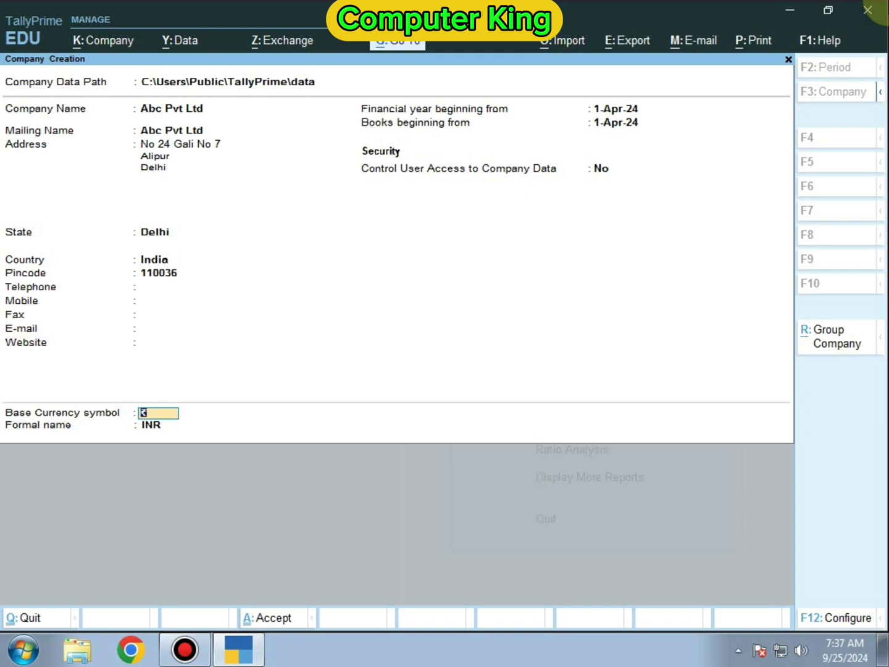
{"action": "key", "text": "Return"}
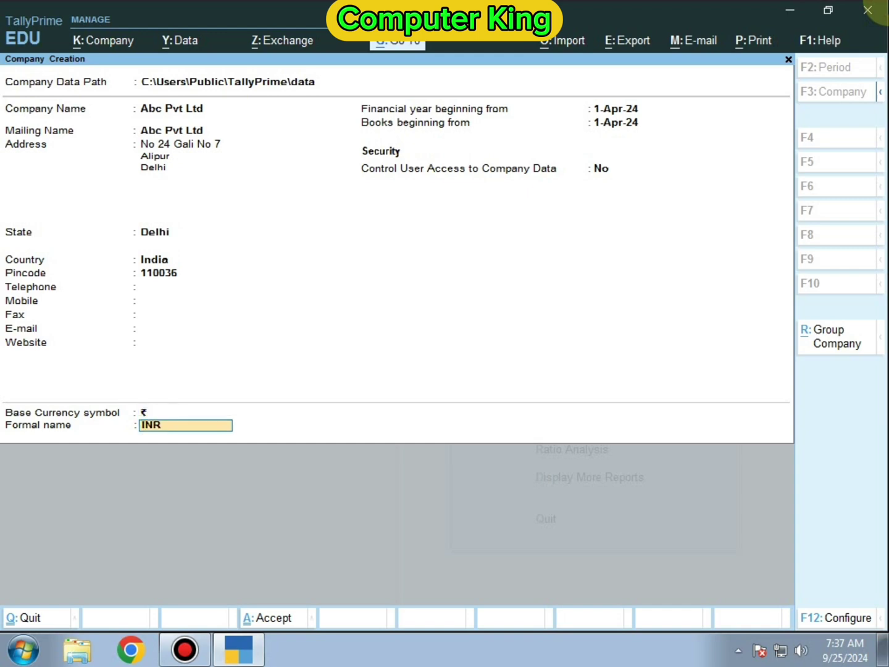
{"action": "key", "text": "Return"}
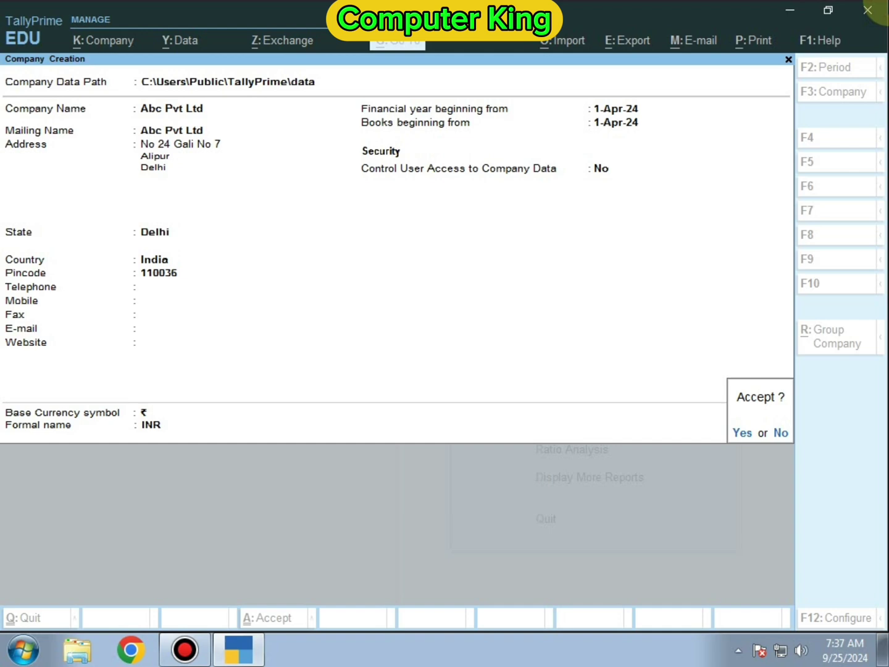
{"action": "key", "text": "Return"}
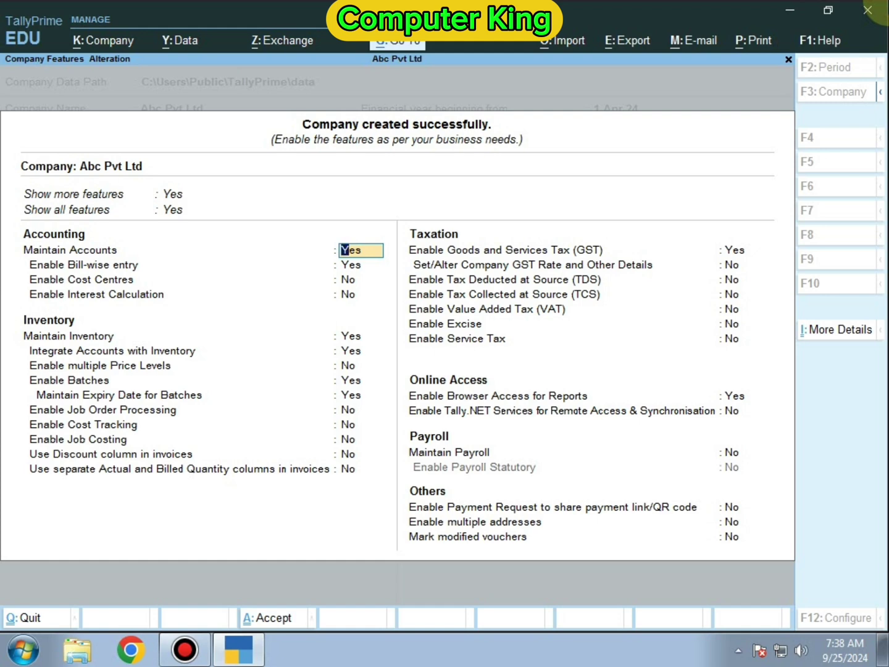
- Keep the default features with GST enabled and Monthly GSTR-1 periodicity, and accept them
{"action": "key", "text": "Return"}
{"action": "key", "text": "Return"}
{"action": "key", "text": "Return"}
{"action": "key", "text": "Return"}
{"action": "key", "text": "Return"}
{"action": "key", "text": "Return"}
{"action": "key", "text": "Return"}
{"action": "key", "text": "Return"}
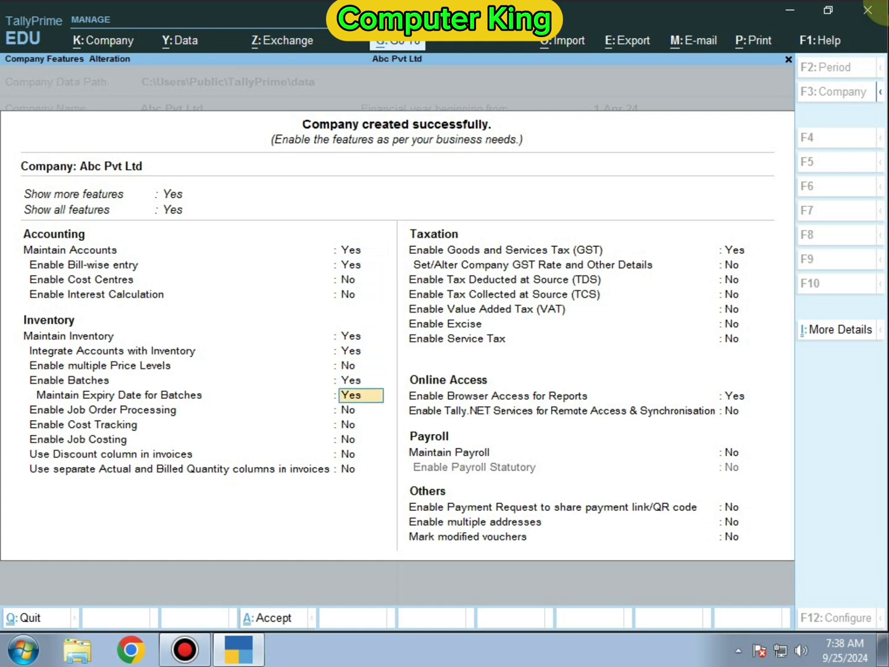
{"action": "key", "text": "Return"}
{"action": "key", "text": "Return"}
{"action": "key", "text": "Return"}
{"action": "key", "text": "Return"}
{"action": "key", "text": "Return"}
{"action": "key", "text": "Return"}
{"action": "key", "text": "Return"}
{"action": "key", "text": "Return"}
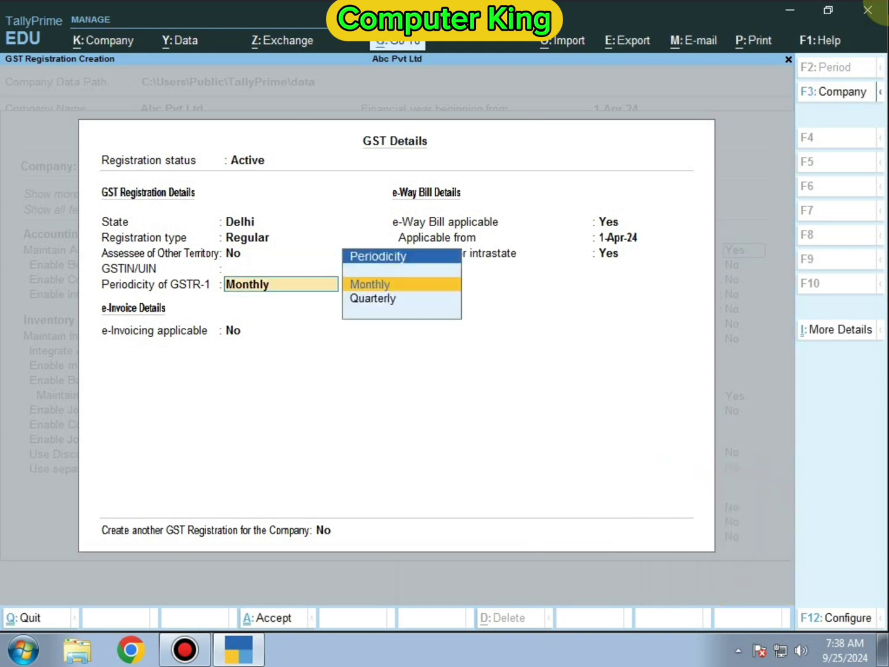
{"action": "key", "text": "Return"}
{"action": "key", "text": "Return"}
{"action": "key", "text": "Return"}
{"action": "key", "text": "Return"}
{"action": "key", "text": "Return"}
{"action": "key", "text": "Return"}
{"action": "key", "text": "Return"}
{"action": "key", "text": "Return"}
{"action": "key", "text": "Return"}
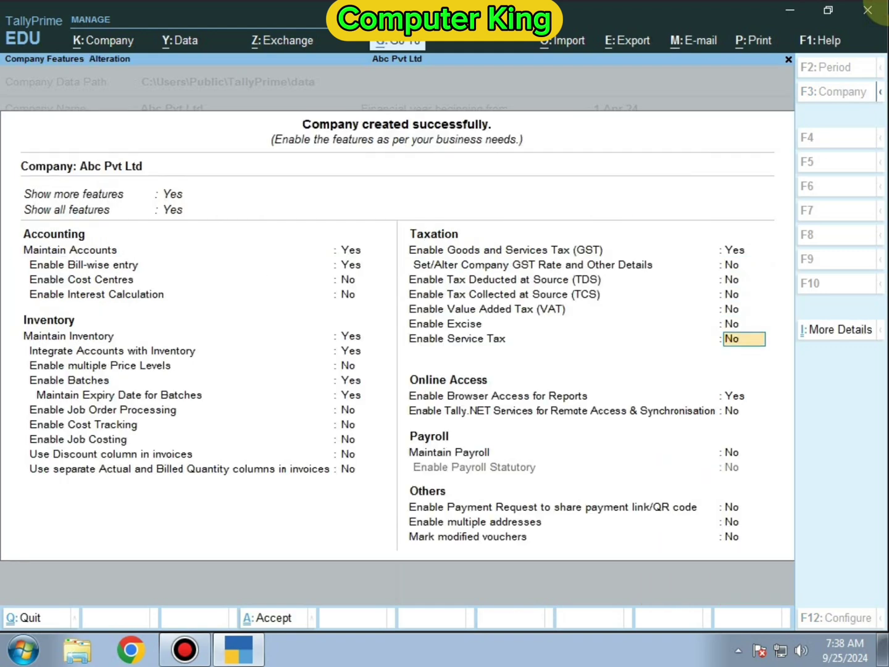
{"action": "key", "text": "Return"}
{"action": "key", "text": "Return"}
{"action": "key", "text": "Return"}
{"action": "key", "text": "Return"}
{"action": "key", "text": "Return"}
{"action": "key", "text": "Return"}
{"action": "key", "text": "Return"}
{"action": "key", "text": "Return"}
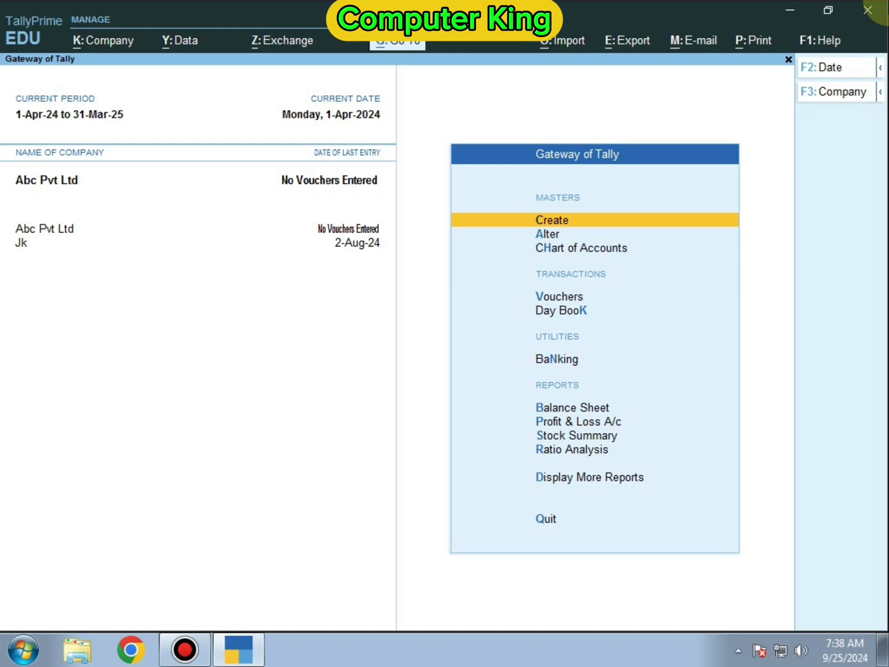
{"action": "key", "text": "F11"}
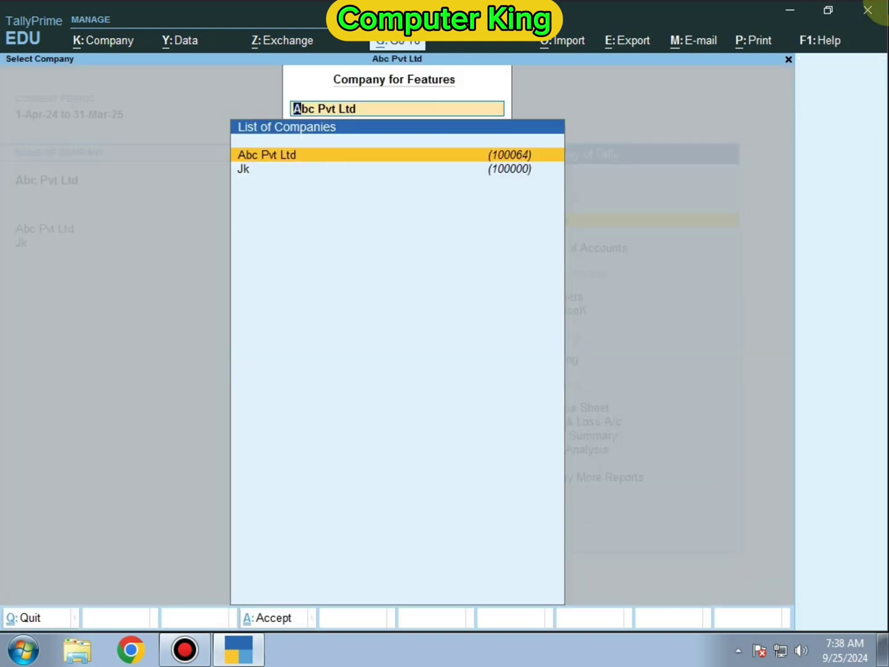
{"action": "key", "text": "Return"}
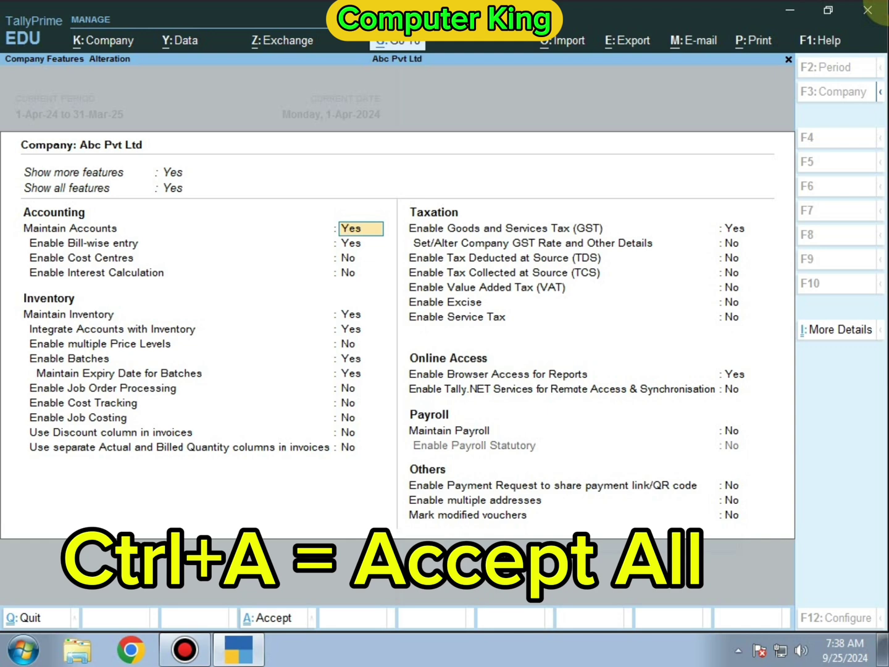
{"action": "key", "text": "ctrl"}
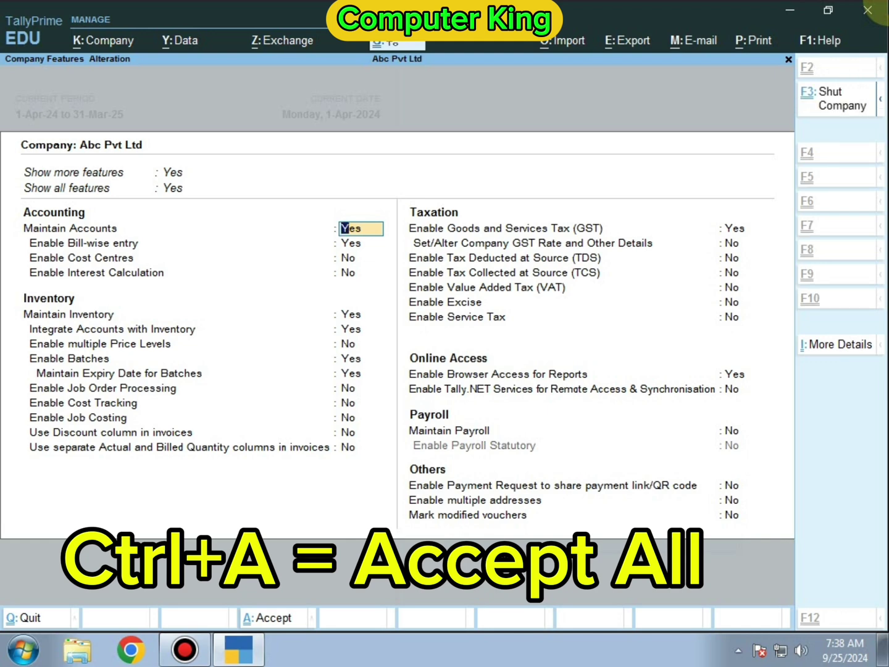
{"action": "key", "text": "ctrl+a"}
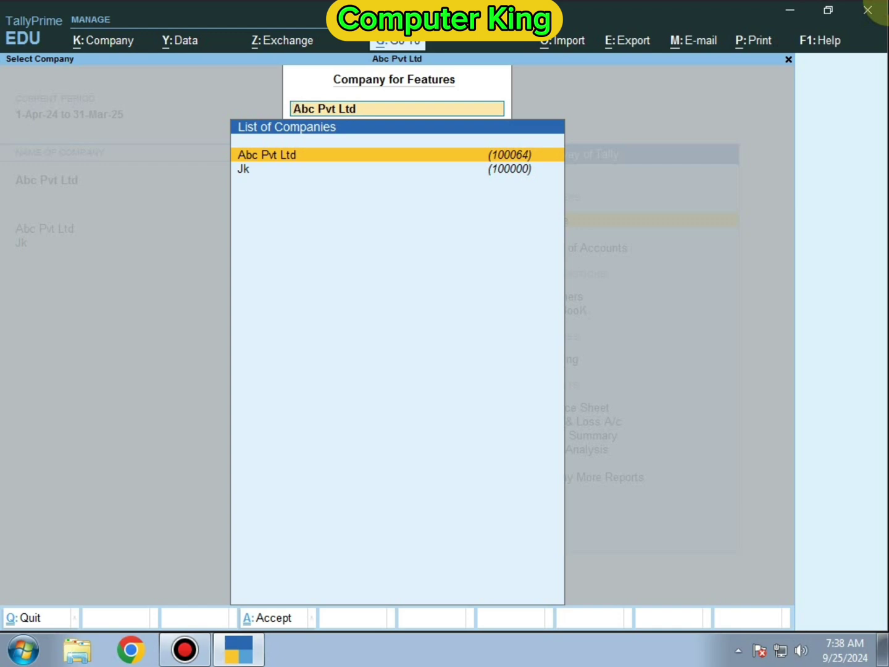
{"action": "key", "text": "Escape"}
{"action": "key", "text": "Escape"}
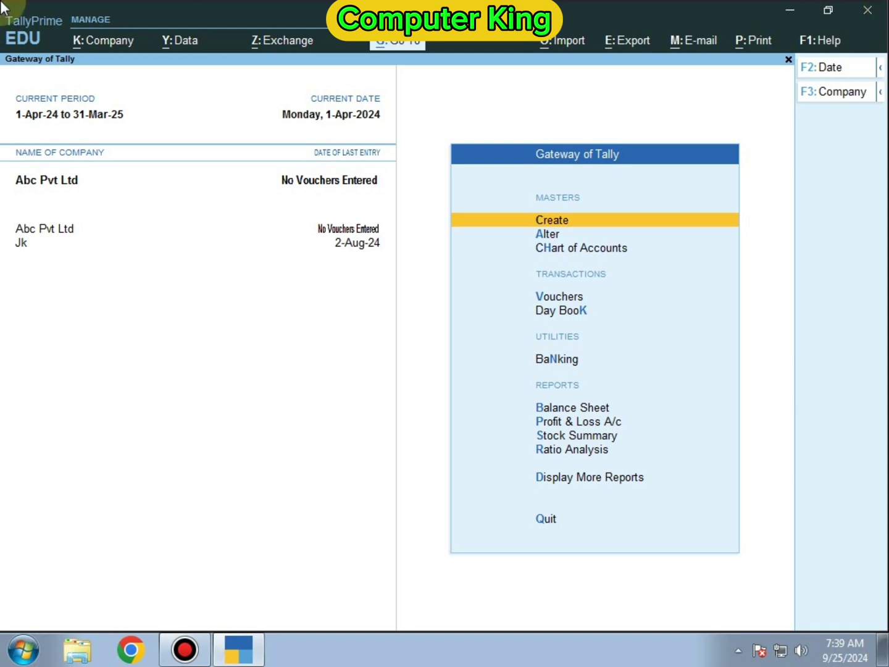
- Choose Alter from the Company menu and pick Abc Pvt Ltd from the List of Companies
{"action": "key", "text": "alt"}
{"action": "left_click", "coordinate": [119, 47]}
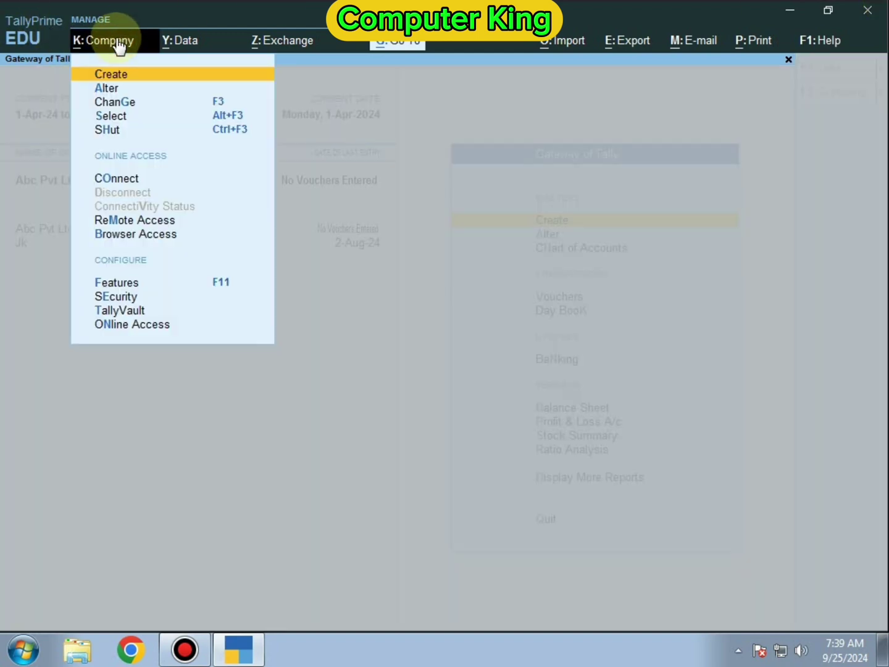
{"action": "key", "text": "Down"}
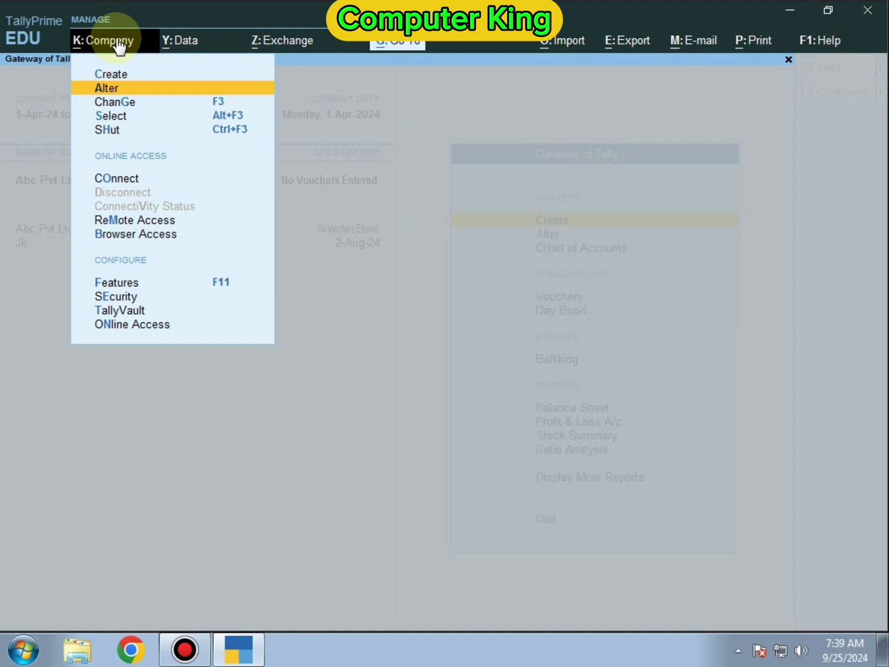
{"action": "key", "text": "Return"}
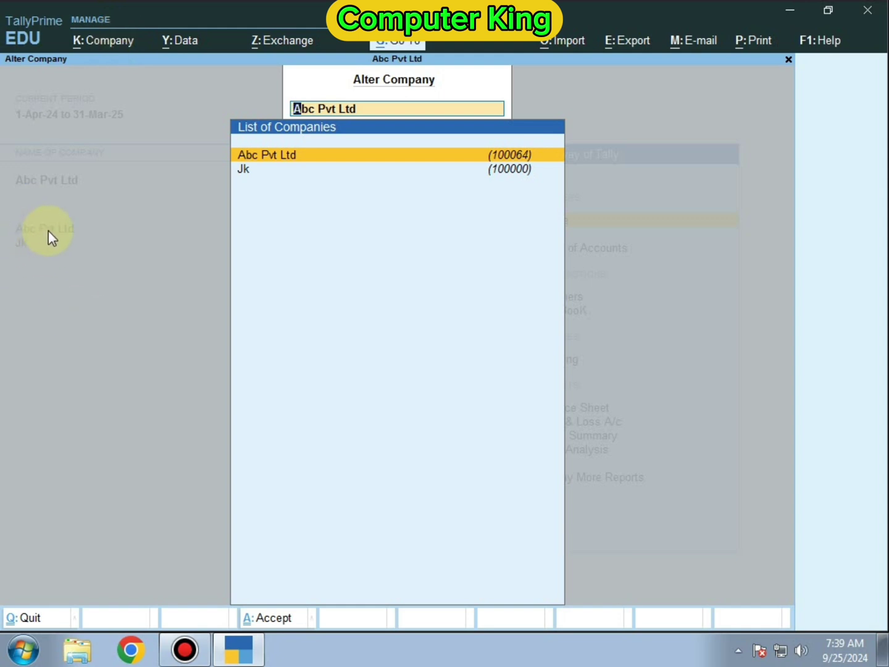
{"action": "left_click", "coordinate": [259, 159]}
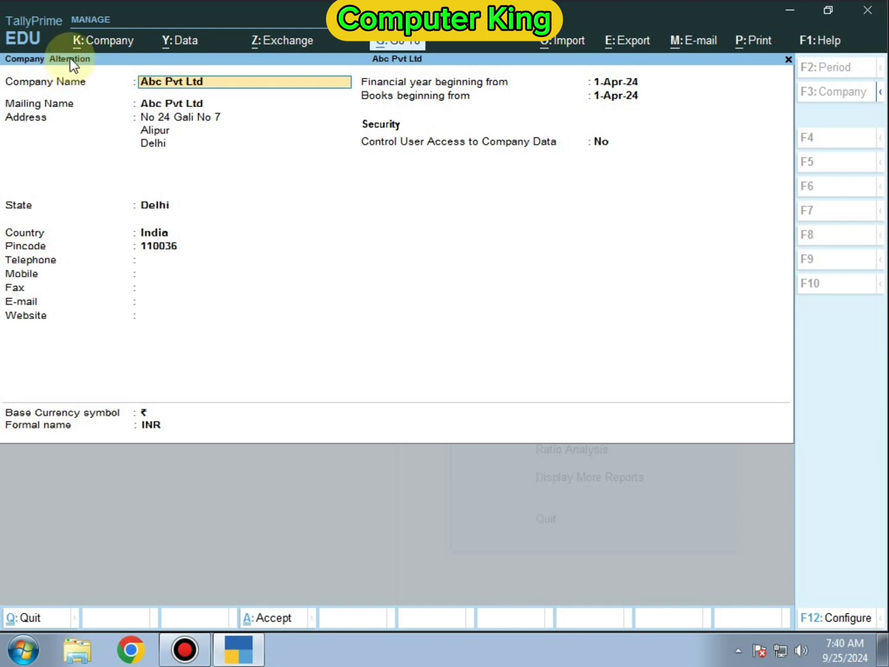
- Enter a telephone number for Abc Pvt Ltd, save with Ctrl+A, and return to the Gateway
{"action": "left_click", "coordinate": [155, 260]}
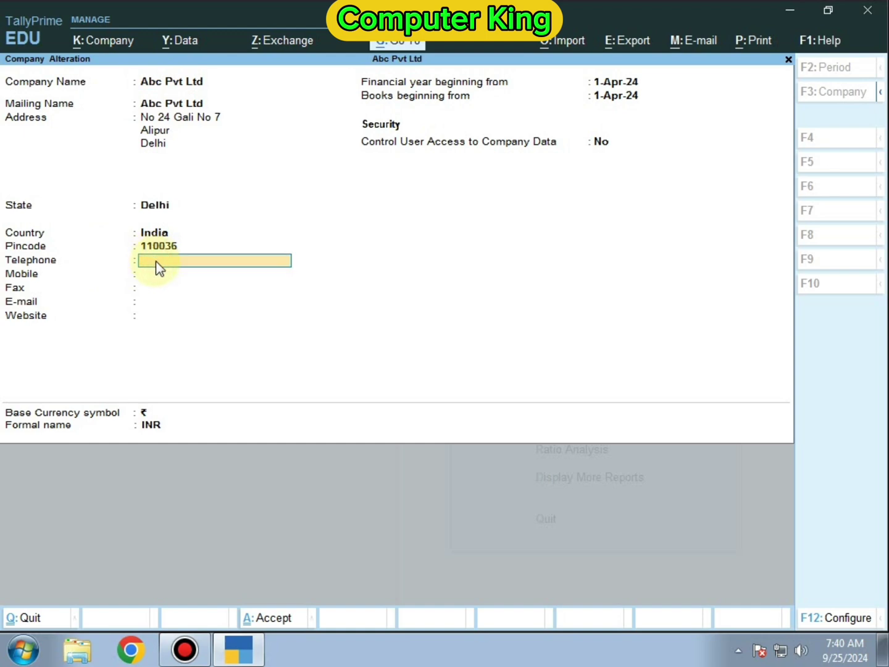
{"action": "type", "text": "4546464"}
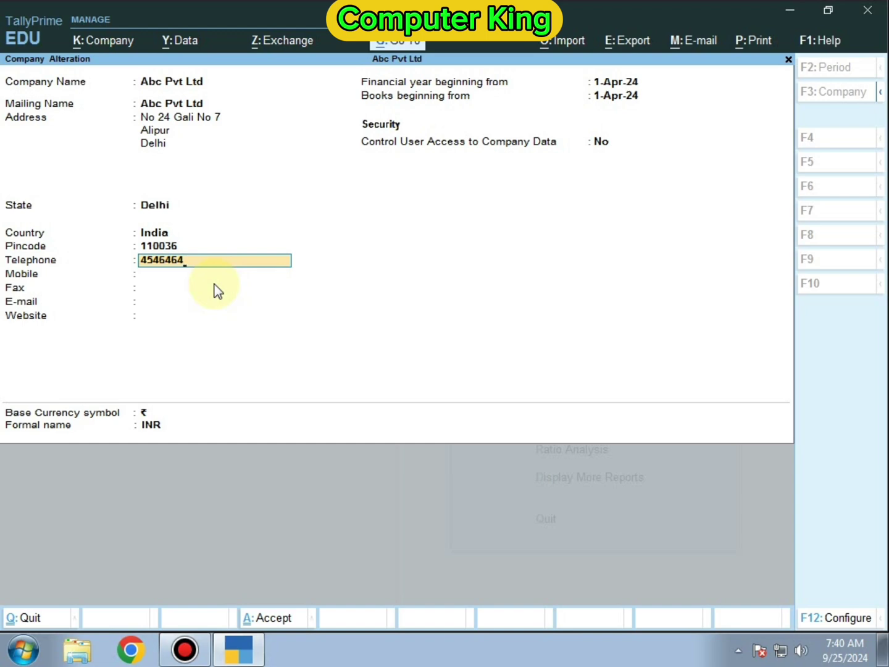
{"action": "key", "text": "ctrl"}
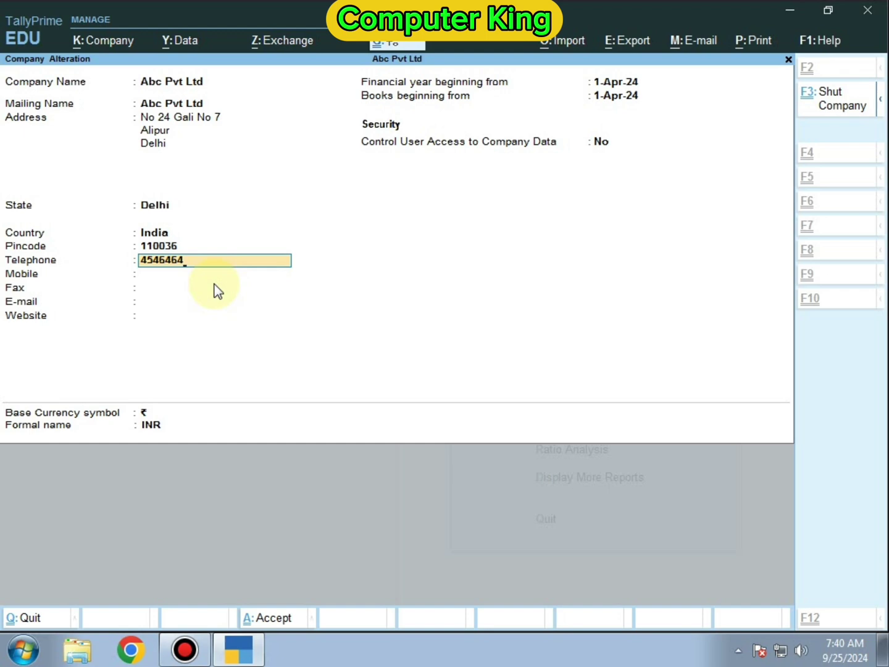
{"action": "key", "text": "ctrl+a"}
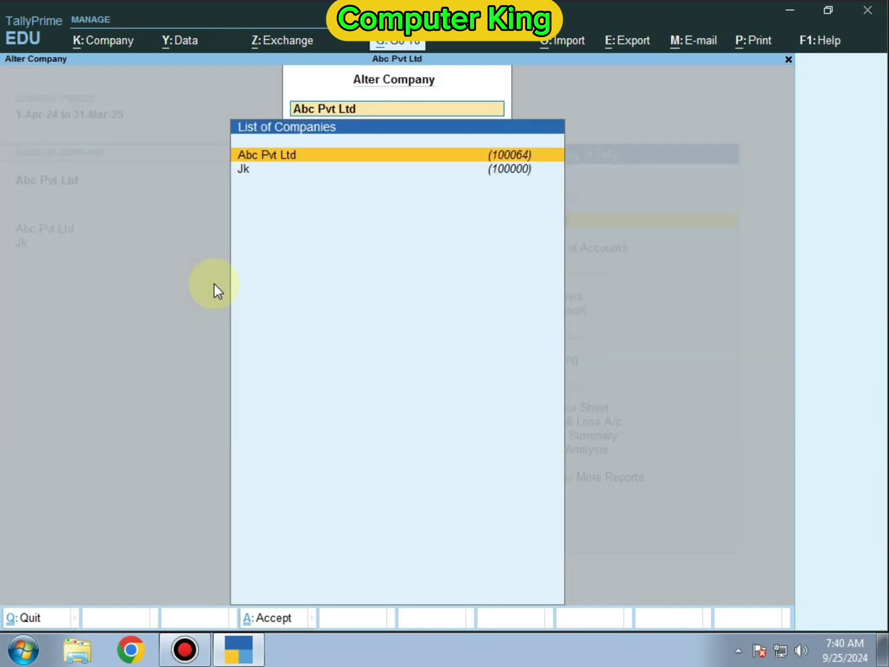
{"action": "key", "text": "Escape"}
{"action": "key", "text": "Escape"}
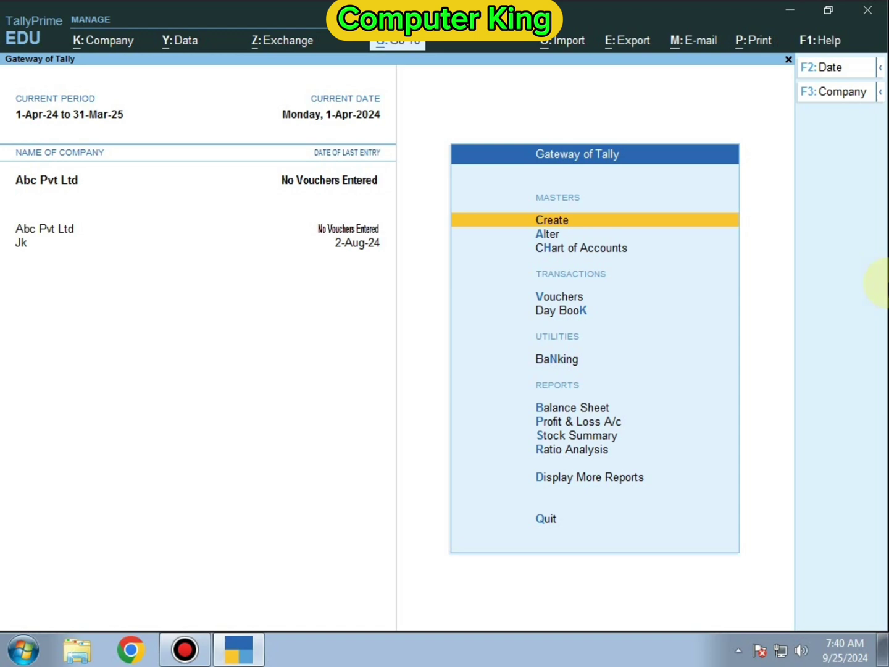
- Open Abc Pvt Ltd through Alt+K Alter and delete it with Alt+D, confirming both prompts
{"action": "key", "text": "alt+k"}
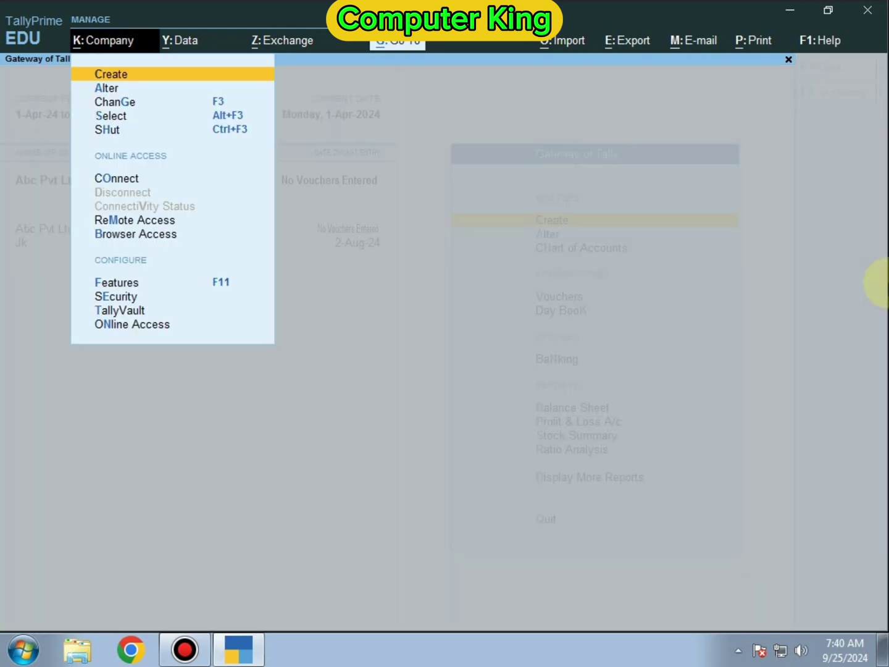
{"action": "key", "text": "Down"}
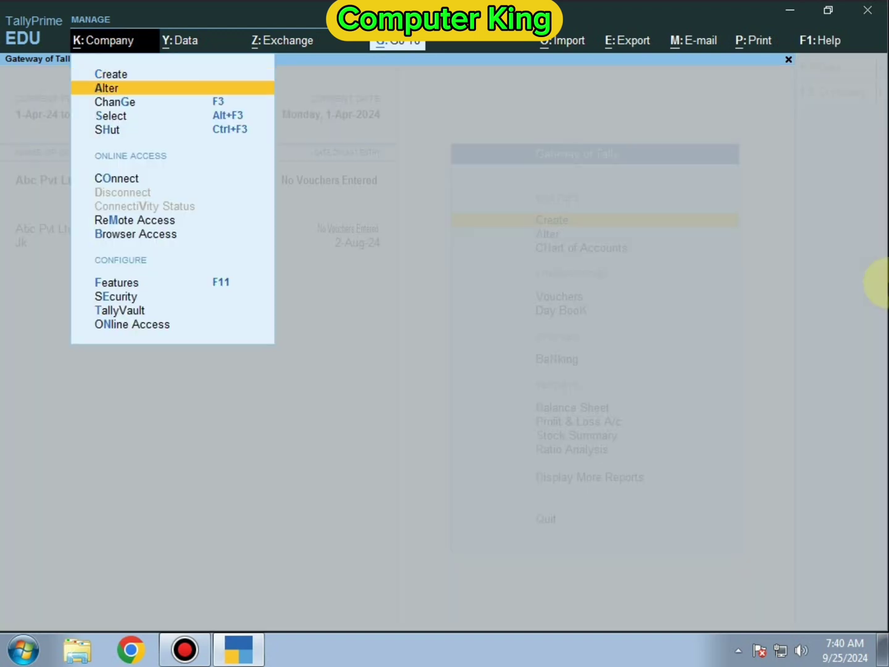
{"action": "key", "text": "Return"}
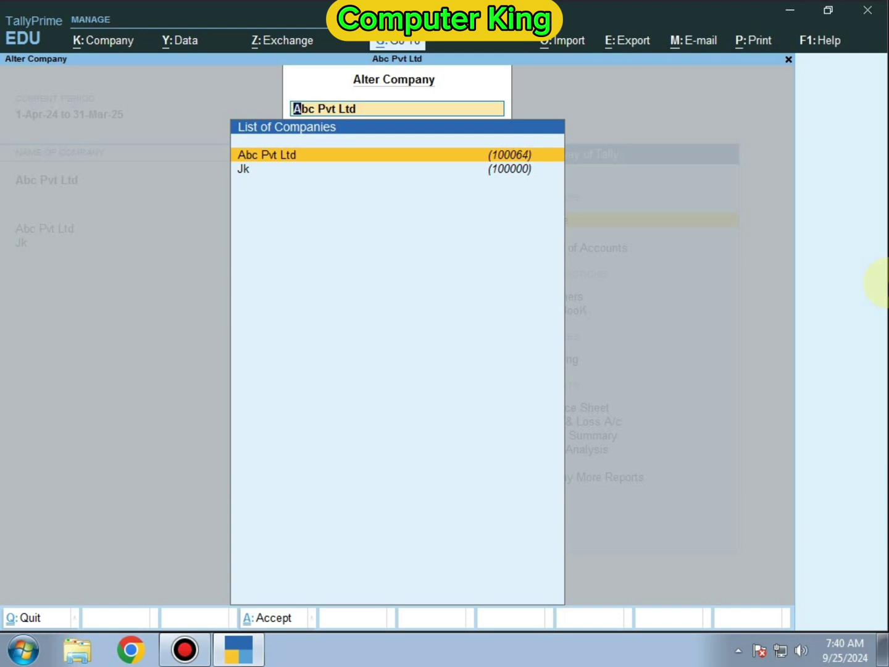
{"action": "key", "text": "Return"}
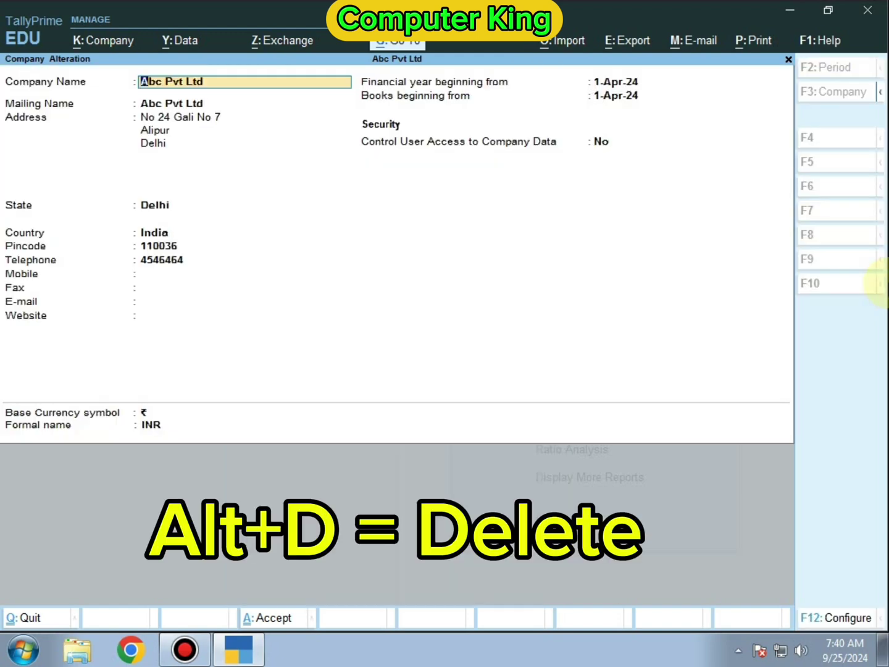
{"action": "key", "text": "alt"}
{"action": "key", "text": "alt+d"}
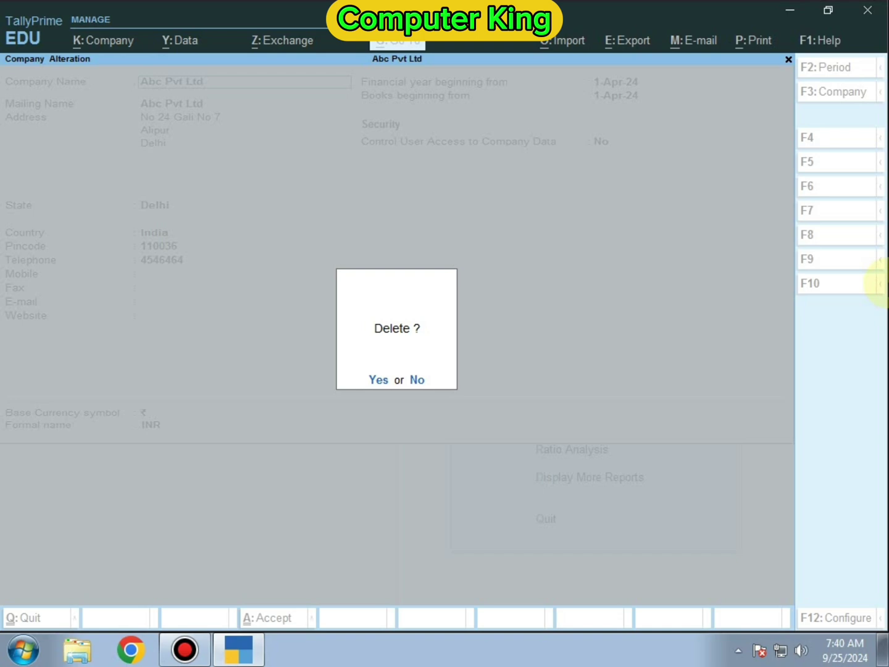
{"action": "key", "text": "y"}
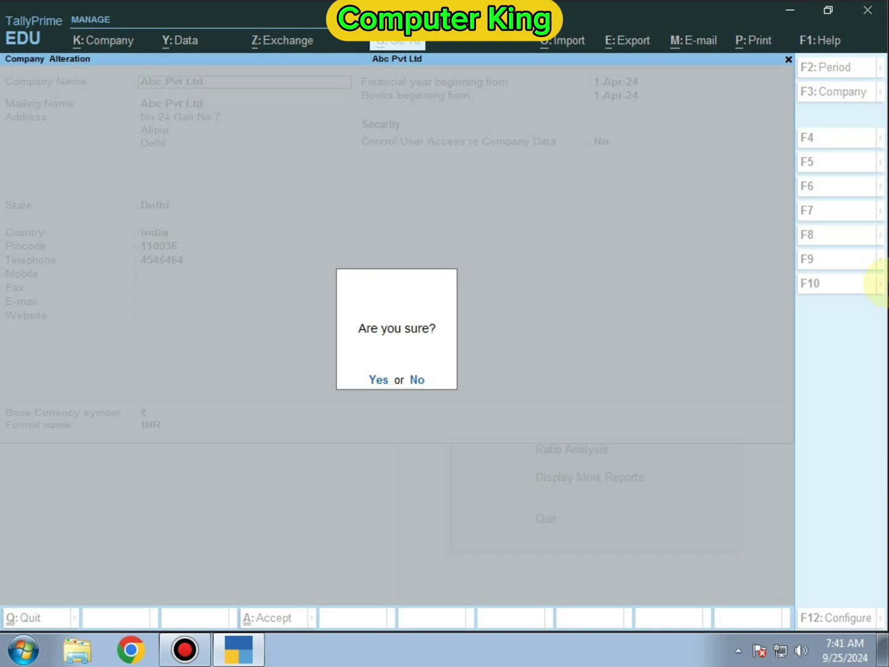
{"action": "key", "text": "y"}
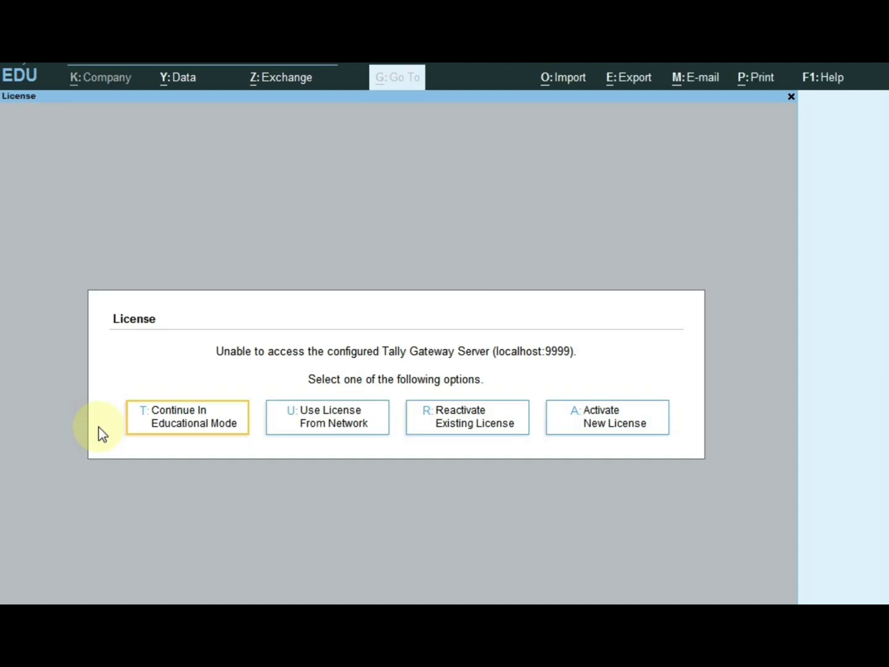
- Continue in educational mode past the License prompt to the Select Company list
{"action": "left_click", "coordinate": [199, 419]}
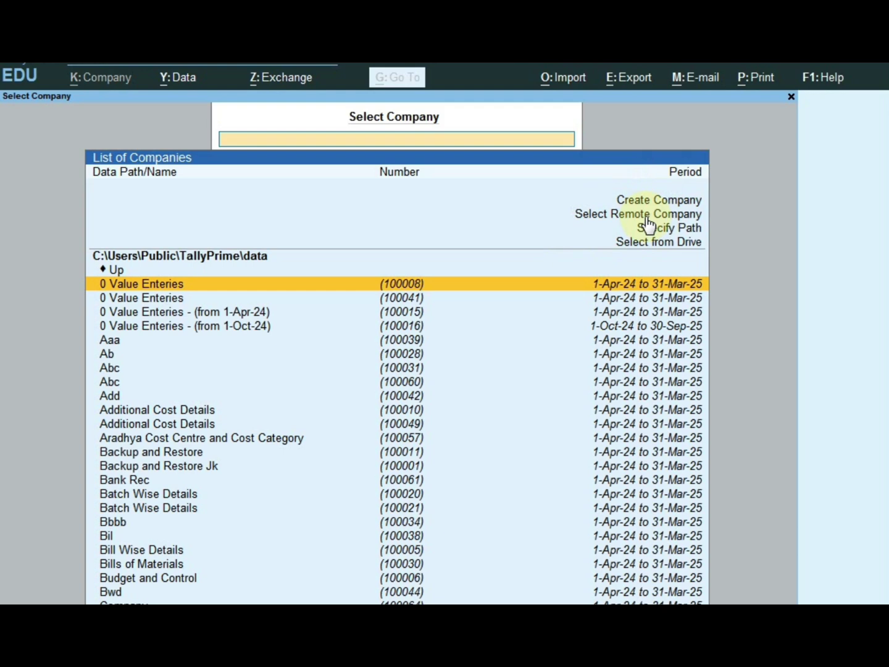
- Leave the company list to reach Abc National's Gateway of Tally
{"action": "key", "text": "Escape"}
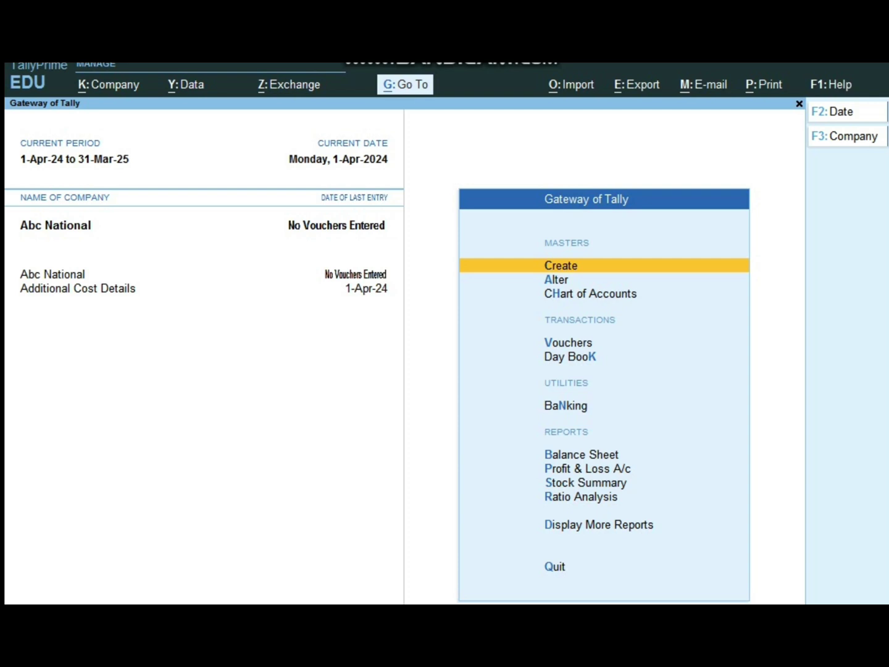
- Back out of master creation and bring up the Master Alteration list instead
{"action": "left_click", "coordinate": [564, 264]}
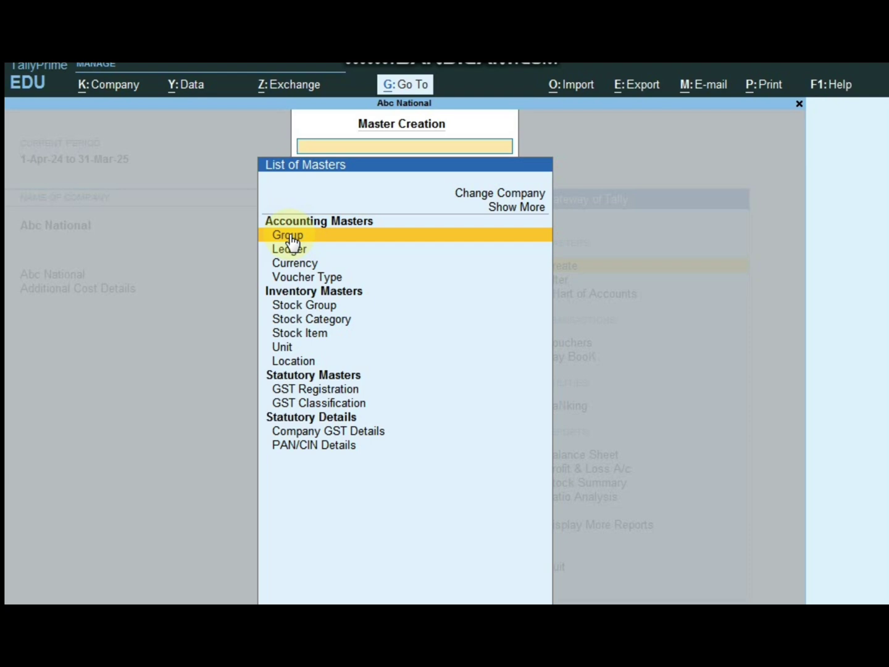
{"action": "key", "text": "Escape"}
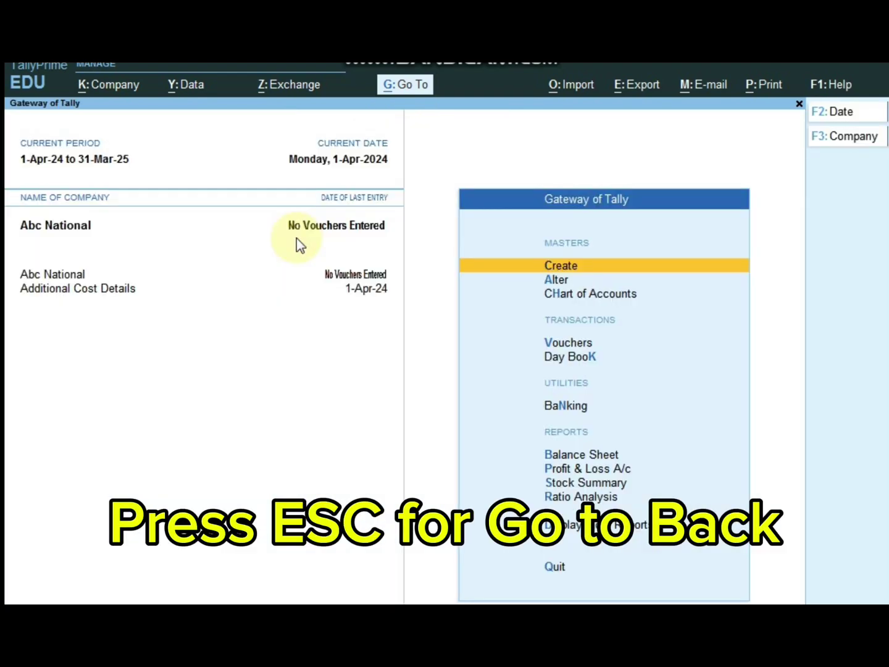
{"action": "left_click", "coordinate": [561, 281]}
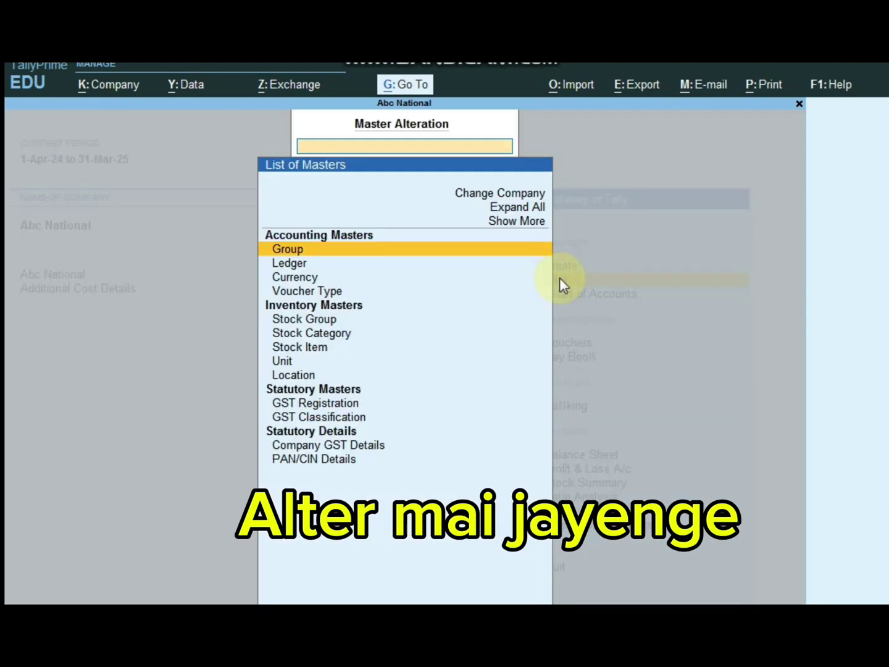
- View the list of ledgers available for alteration, then return to the masters list
{"action": "left_click", "coordinate": [319, 263]}
{"action": "left_click", "coordinate": [320, 264]}
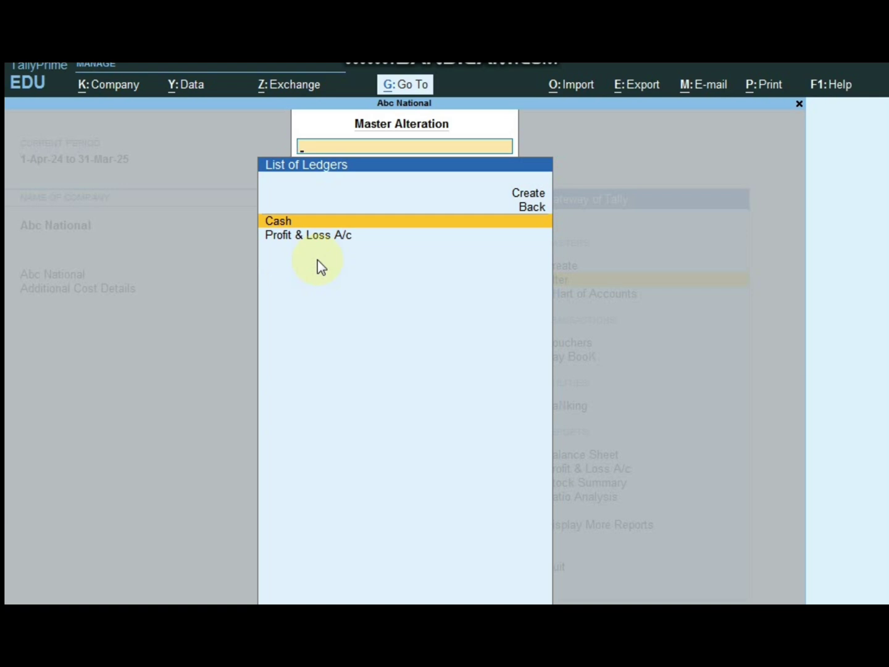
{"action": "key", "text": "Escape"}
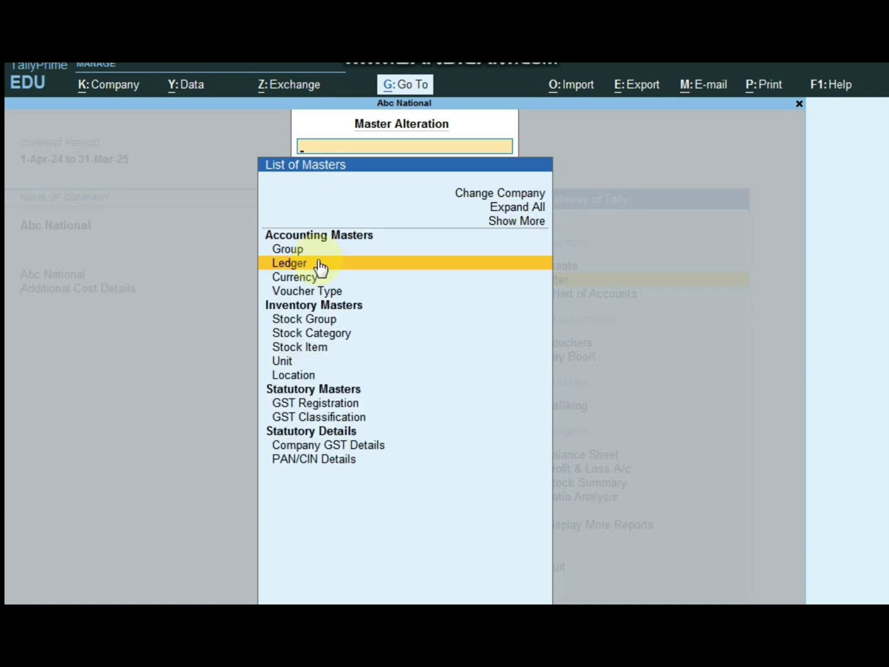
- Browse the List of Groups, then return to the Gateway of Tally
{"action": "key", "text": "Up"}
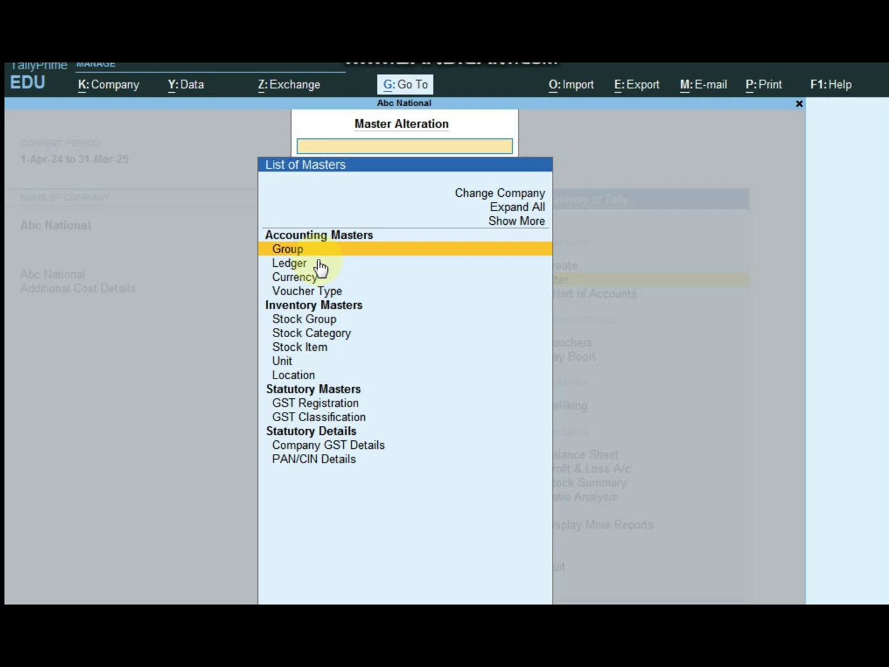
{"action": "key", "text": "Return"}
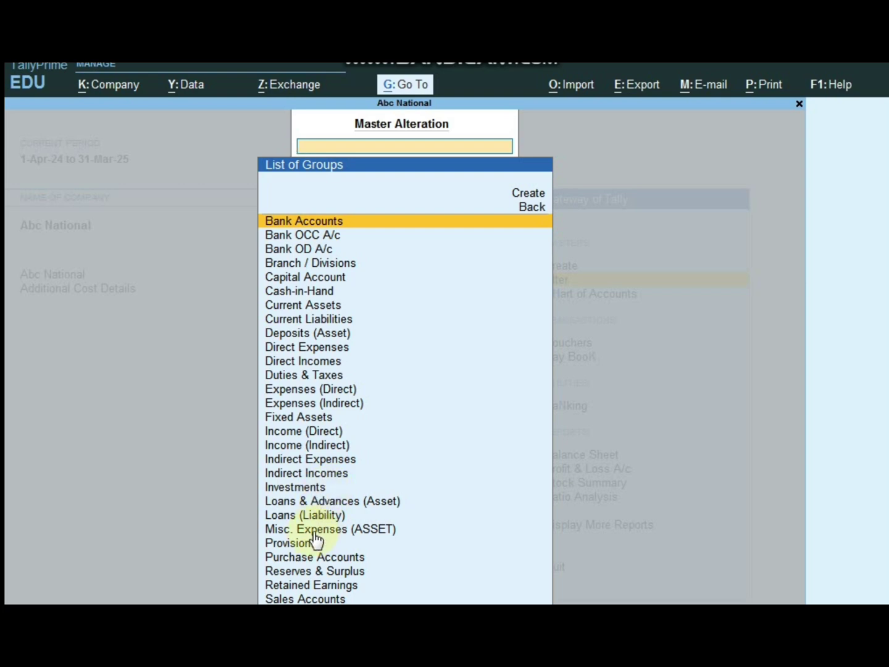
{"action": "scroll", "coordinate": [263, 304], "scroll_direction": "down", "scroll_amount": 4}
{"action": "scroll", "coordinate": [261, 309], "scroll_direction": "up", "scroll_amount": 5}
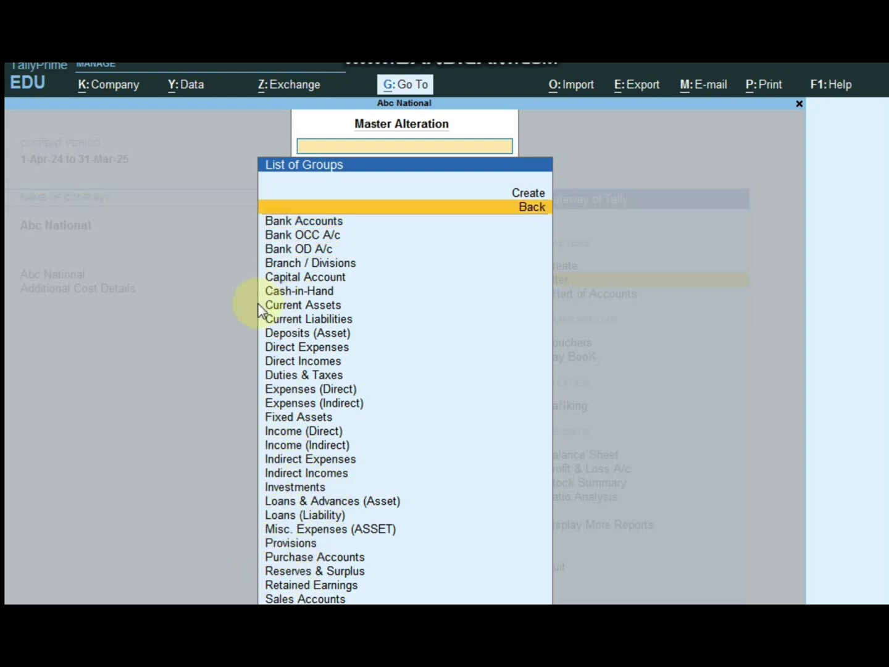
{"action": "scroll", "coordinate": [260, 309], "scroll_direction": "up", "scroll_amount": 1}
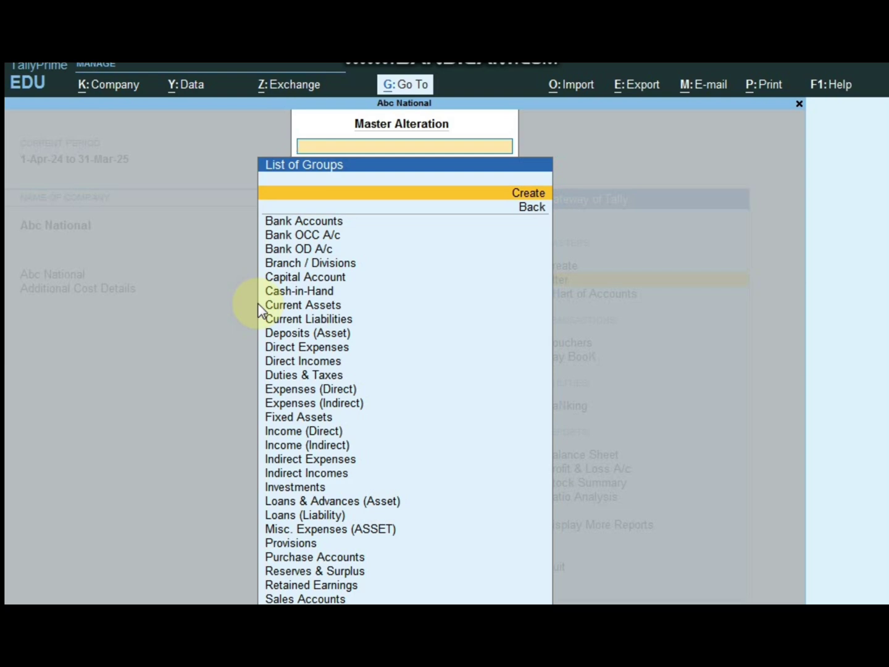
{"action": "key", "text": "Escape"}
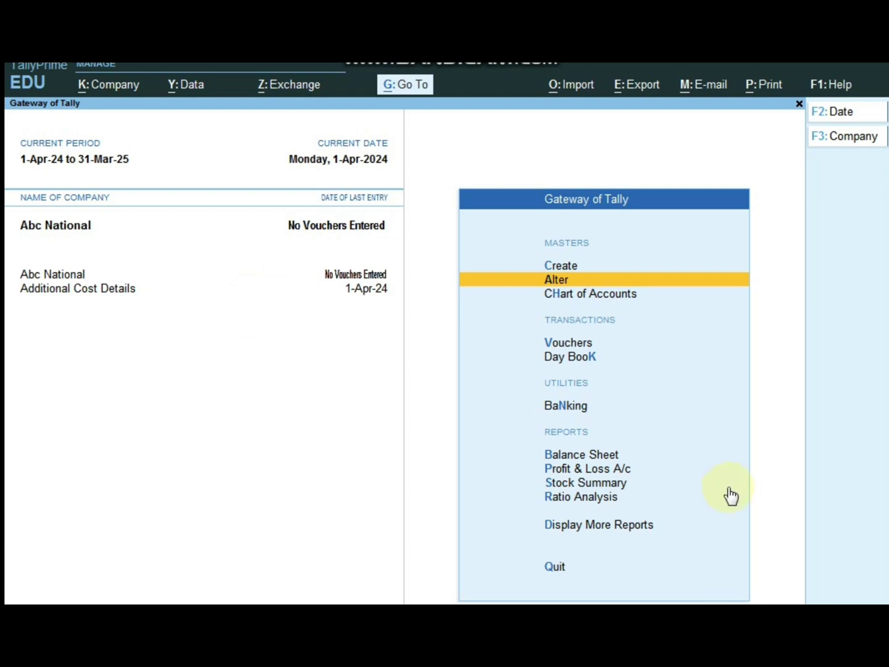
- Start a ledger named Pro placed under the Capital Account group
{"action": "key", "text": "Up"}
{"action": "key", "text": "Return"}
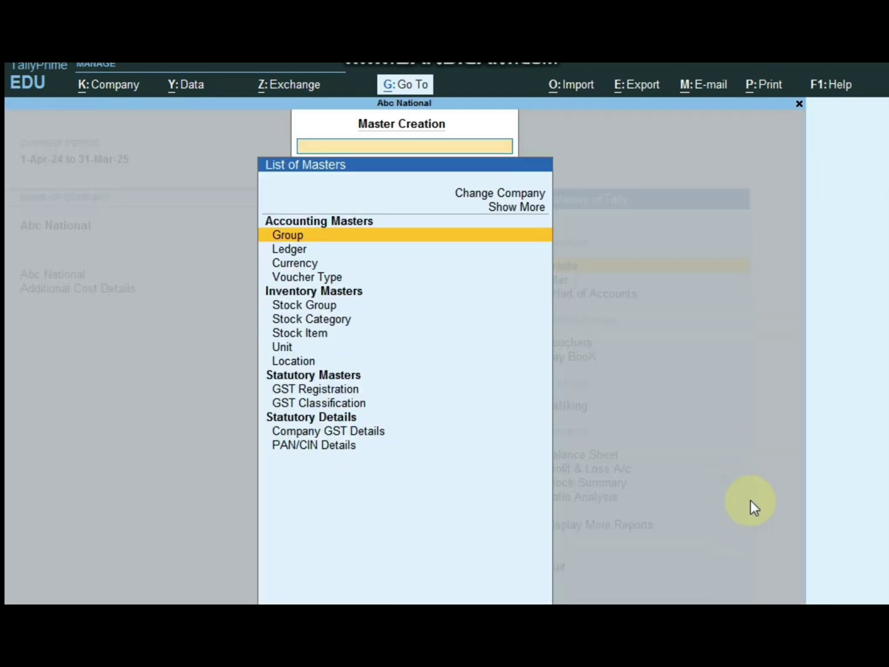
{"action": "type", "text": "l"}
{"action": "key", "text": "Return"}
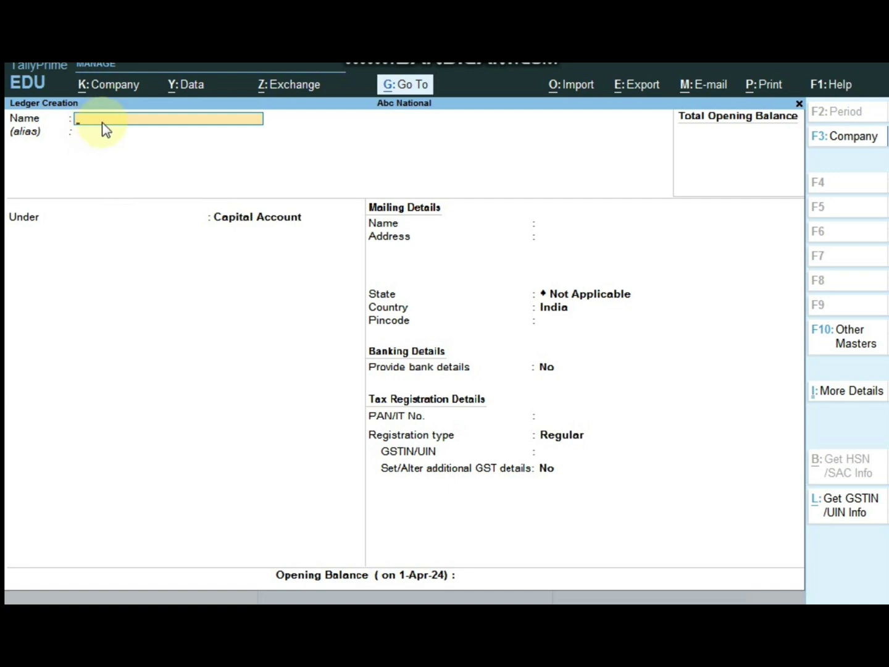
{"action": "type", "text": "Pro"}
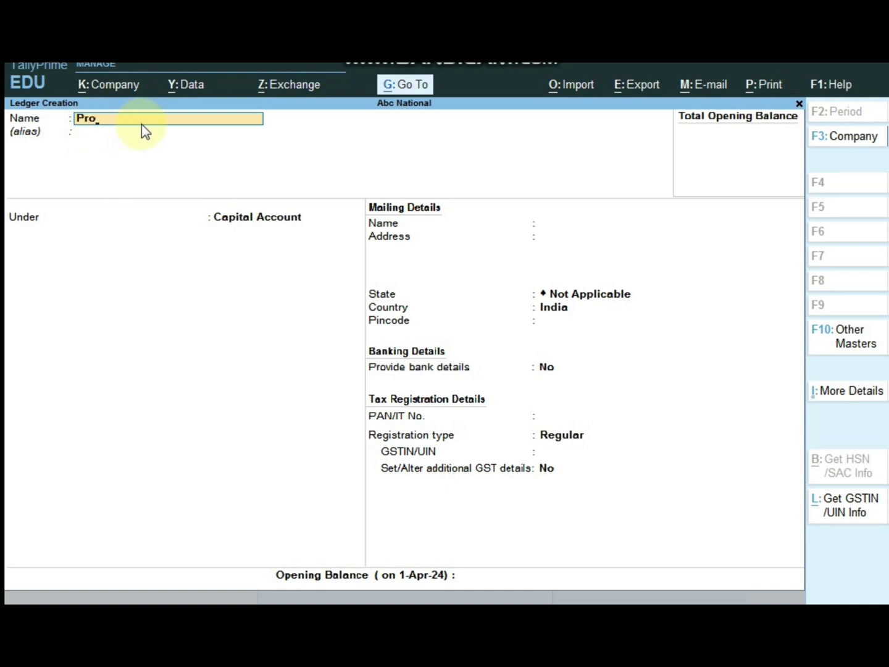
{"action": "key", "text": "Return"}
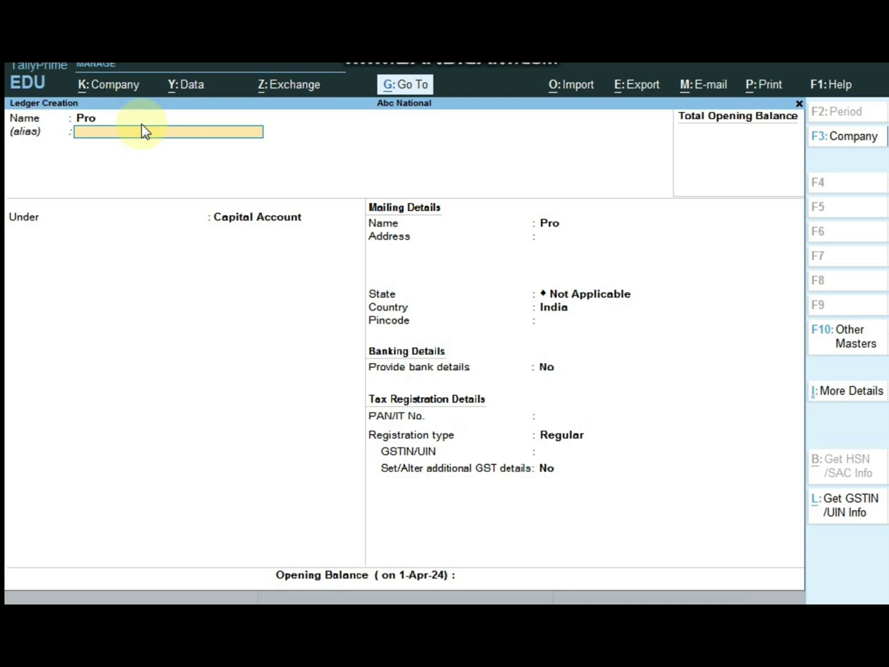
{"action": "key", "text": "Return"}
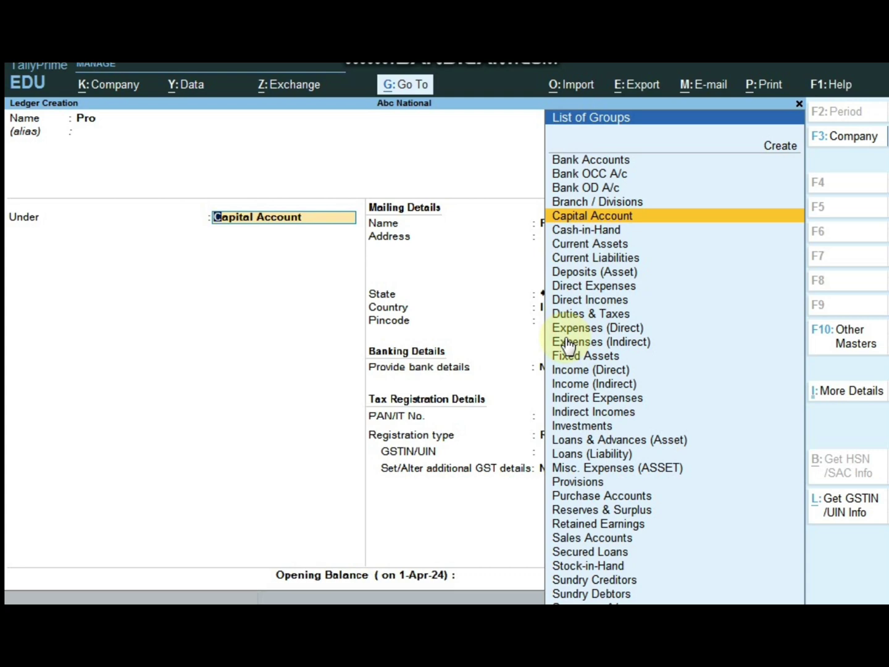
{"action": "left_click", "coordinate": [574, 217]}
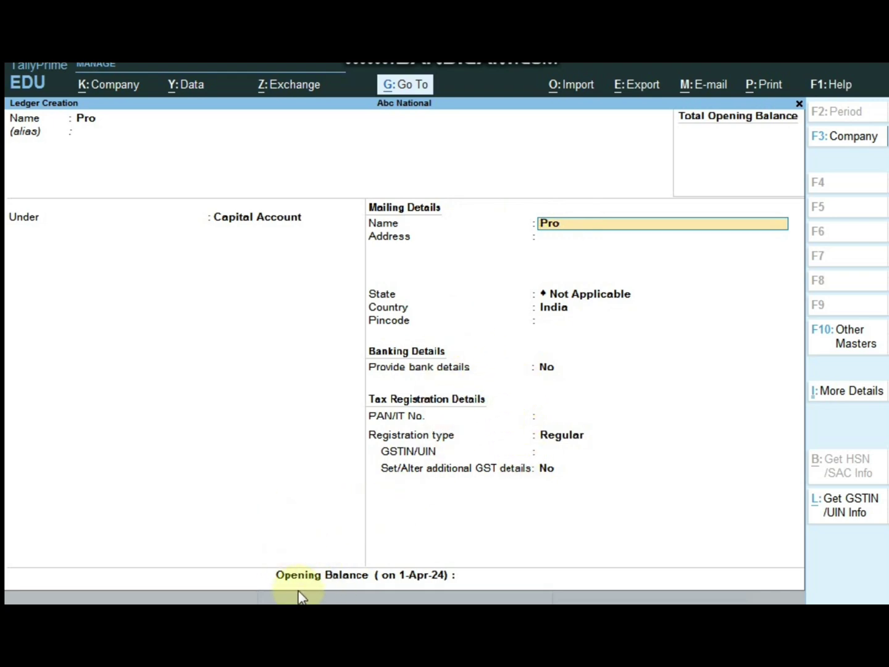
- Save ledger Pro with a 25,000.00 Cr opening balance and exit the blank form
{"action": "key", "text": "ctrl+a"}
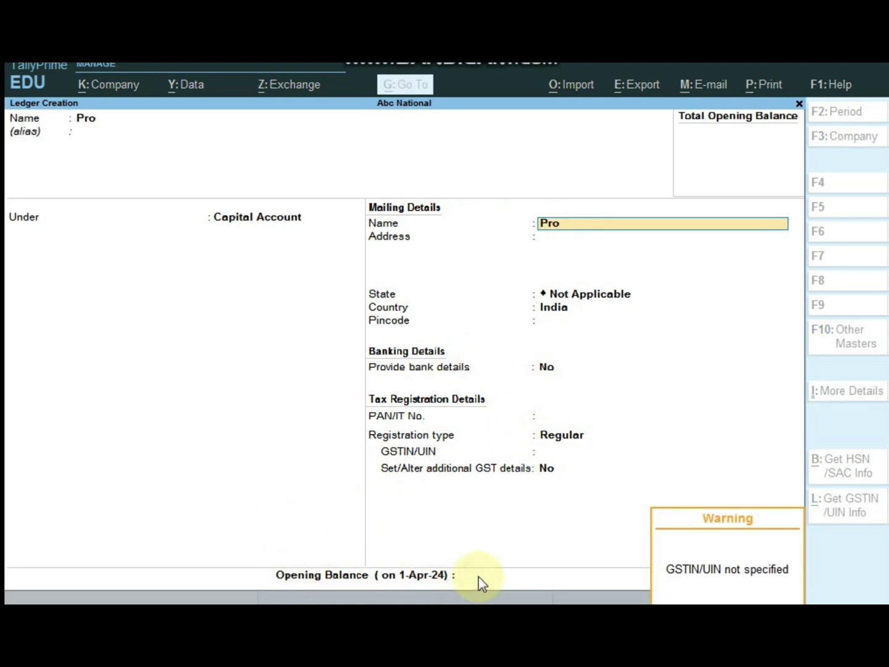
{"action": "left_click", "coordinate": [482, 581]}
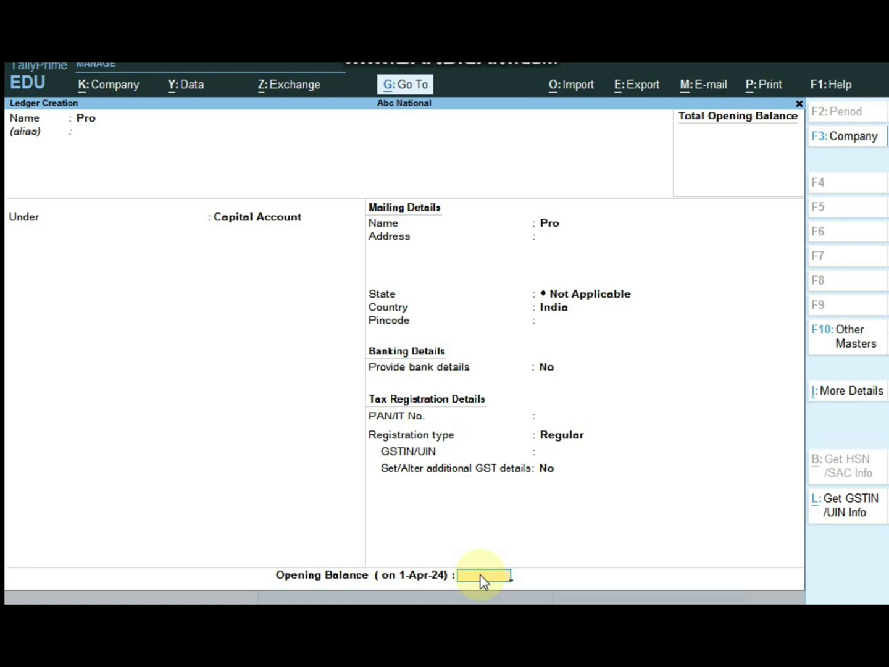
{"action": "type", "text": "25000"}
{"action": "key", "text": "Return"}
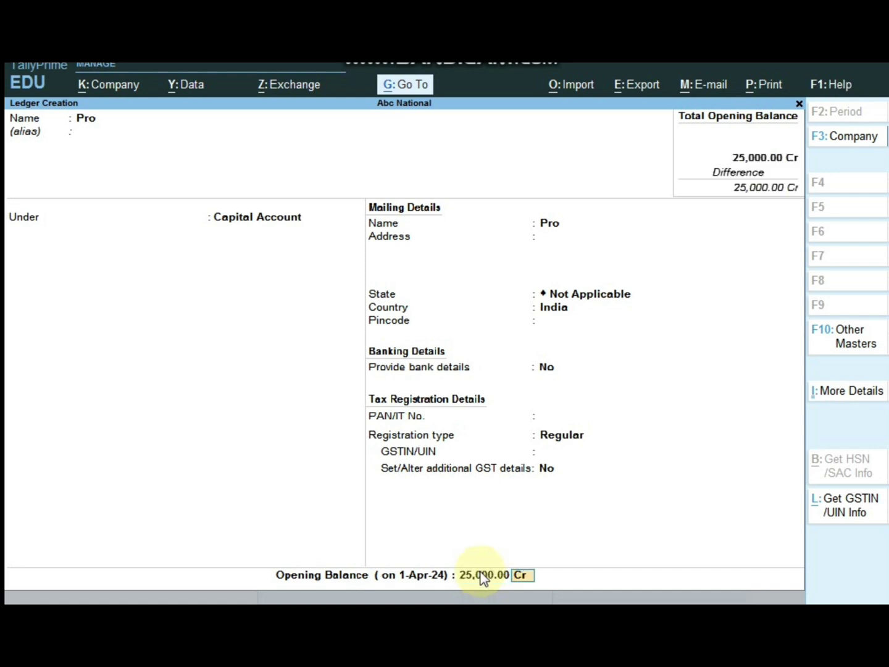
{"action": "key", "text": "Return"}
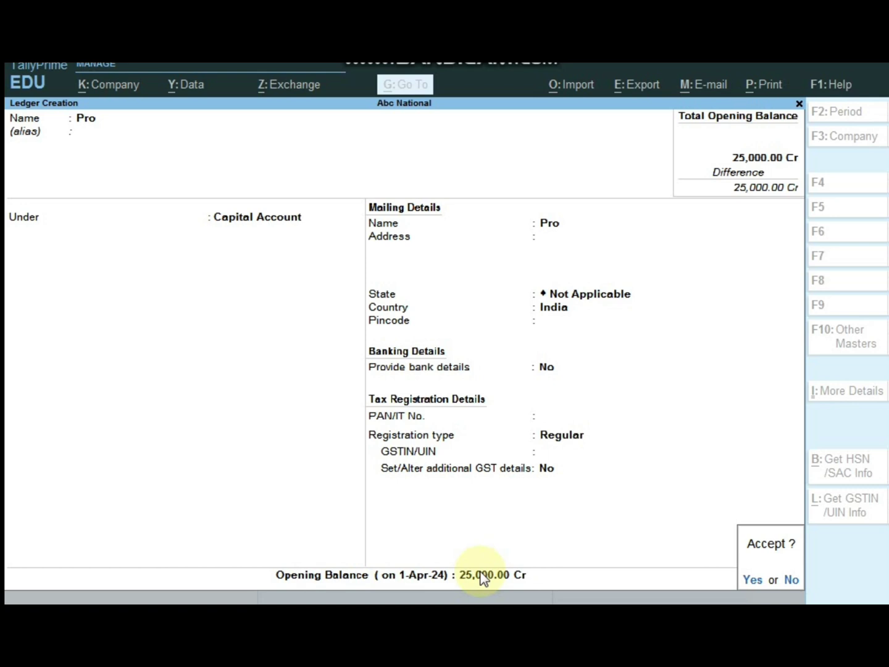
{"action": "key", "text": "Return"}
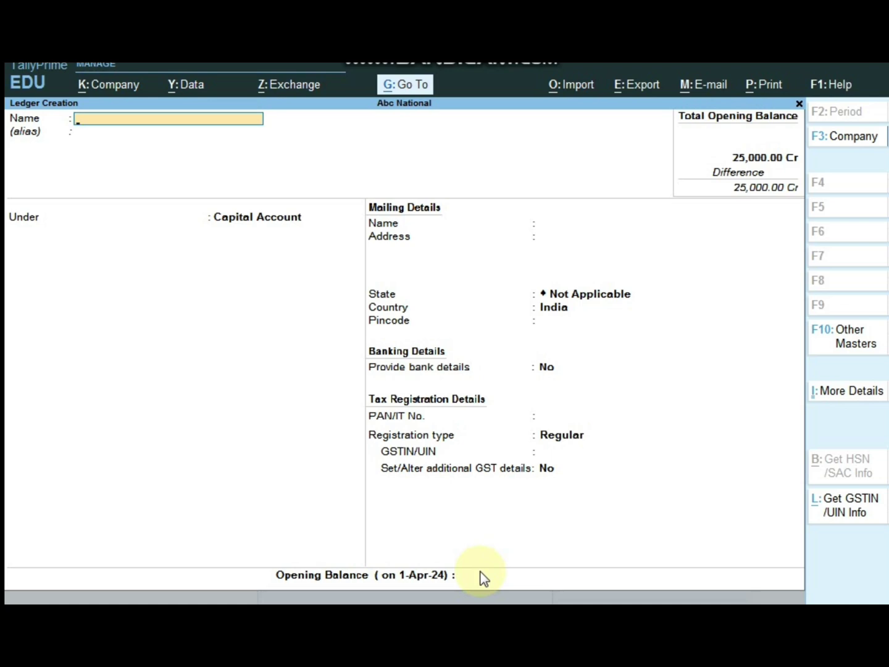
{"action": "key", "text": "Escape"}
{"action": "key", "text": "Escape"}
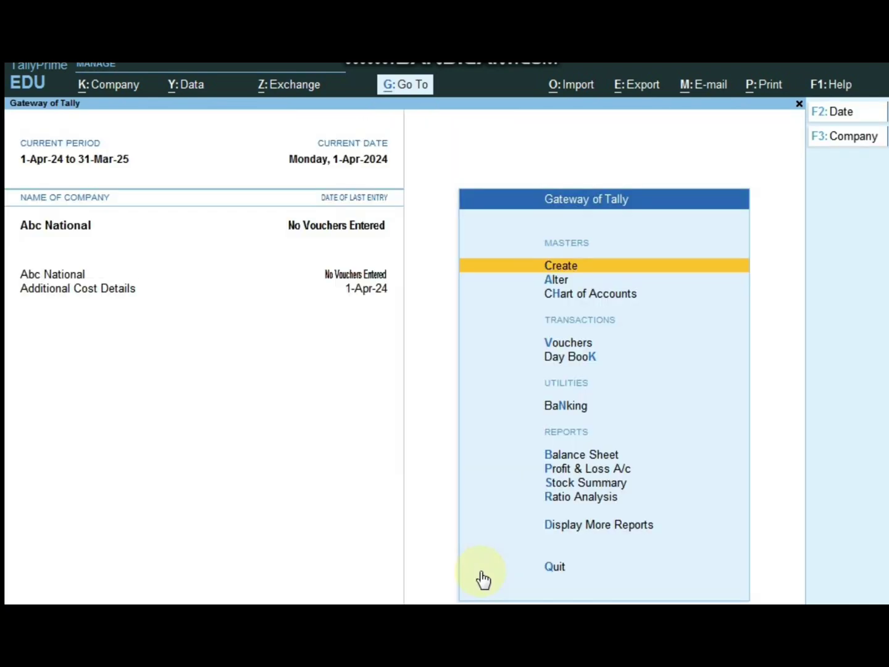
{"action": "key", "text": "Down"}
{"action": "key", "text": "Return"}
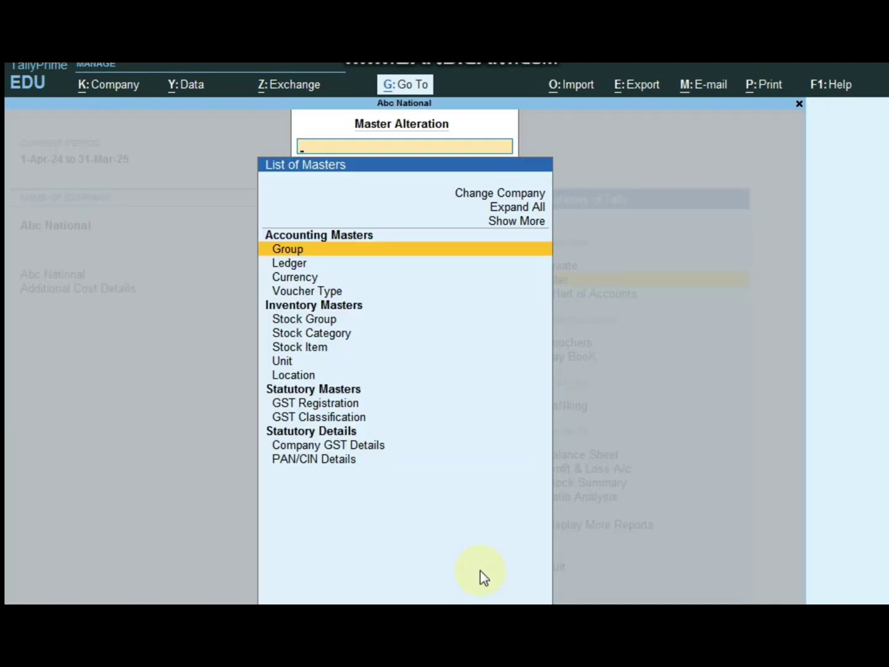
{"action": "key", "text": "Down"}
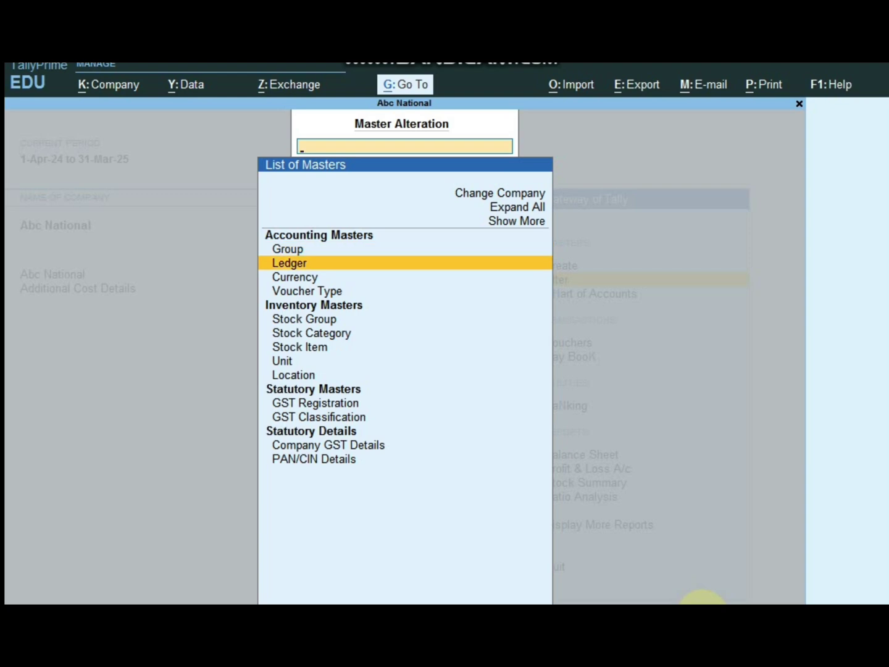
{"action": "key", "text": "Return"}
{"action": "key", "text": "Down"}
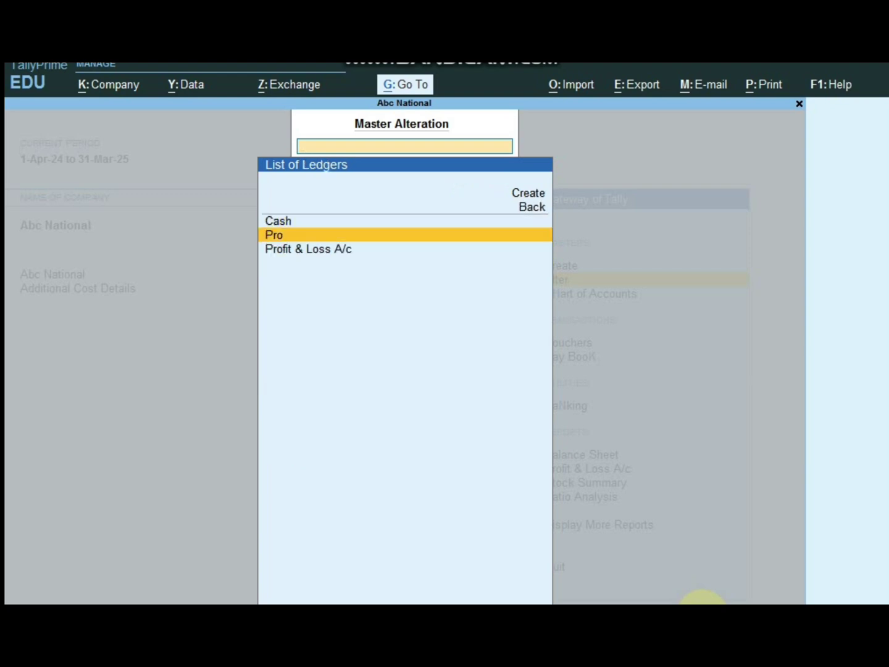
{"action": "key", "text": "Return"}
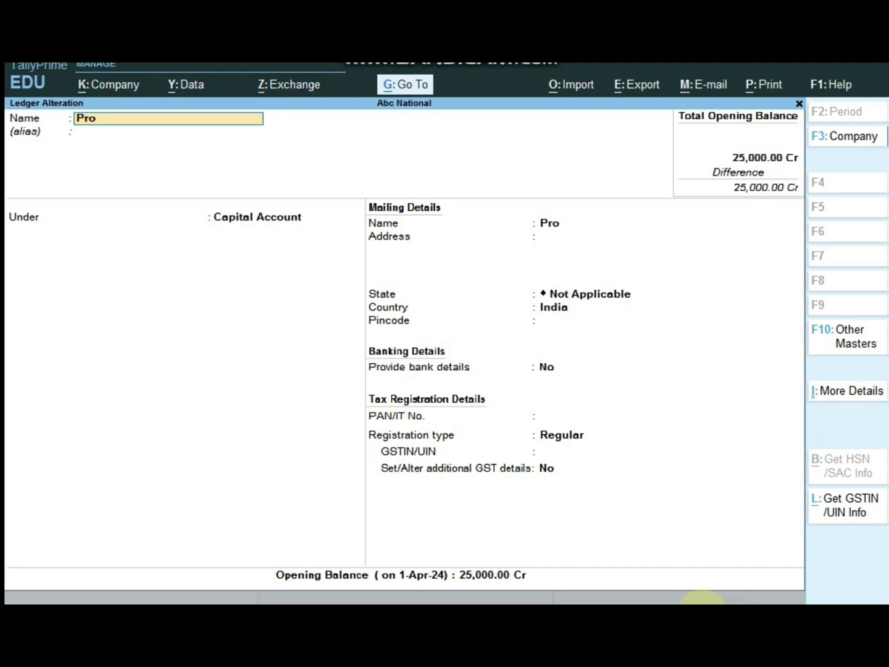
{"action": "key", "text": "Escape"}
{"action": "key", "text": "Escape"}
{"action": "key", "text": "Escape"}
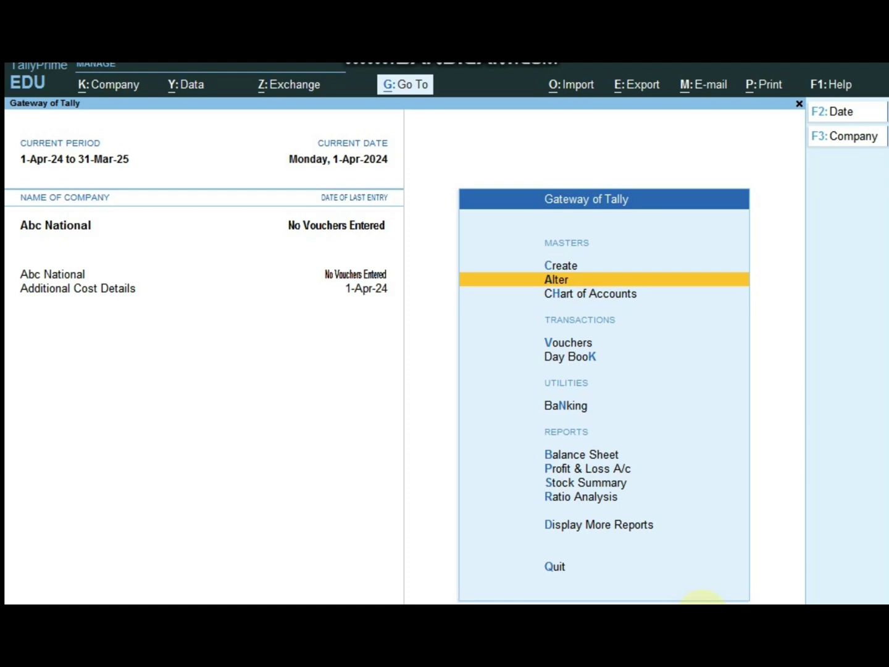
- Create and save ledger Local Sales under Sales Accounts, keeping type Not Applicable
{"action": "key", "text": "Up"}
{"action": "key", "text": "Return"}
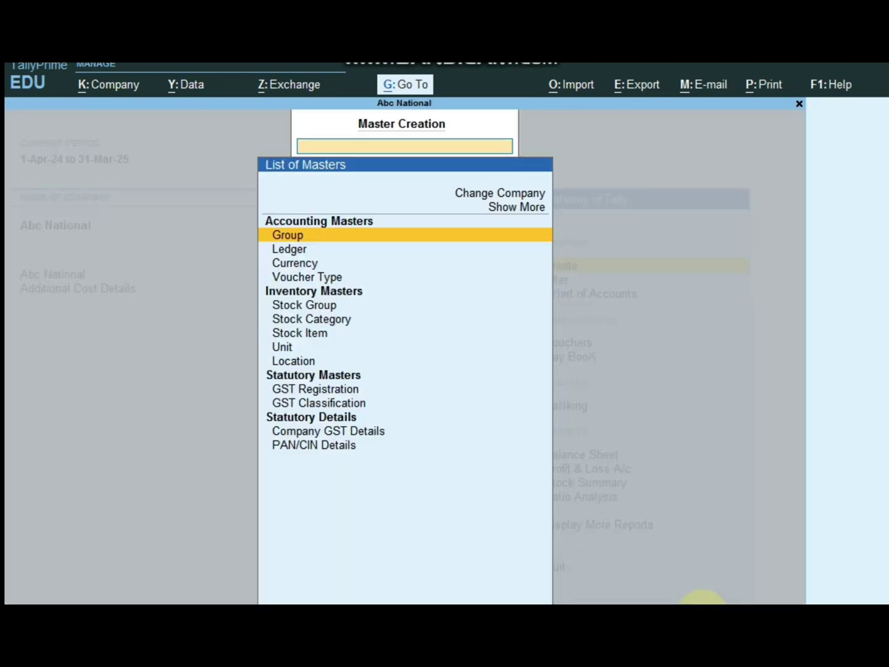
{"action": "key", "text": "Down"}
{"action": "key", "text": "Return"}
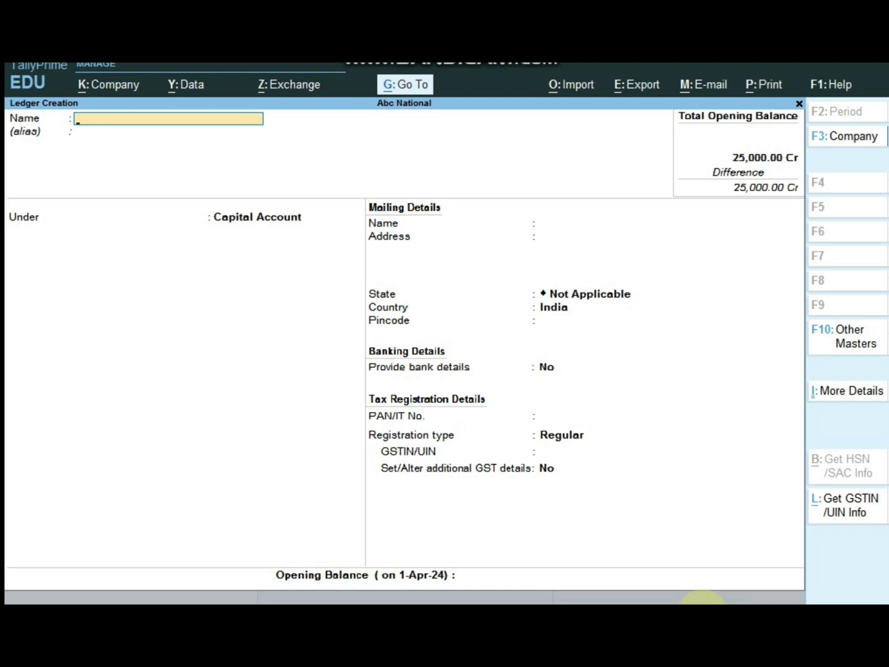
{"action": "type", "text": "Local Sales"}
{"action": "key", "text": "Return"}
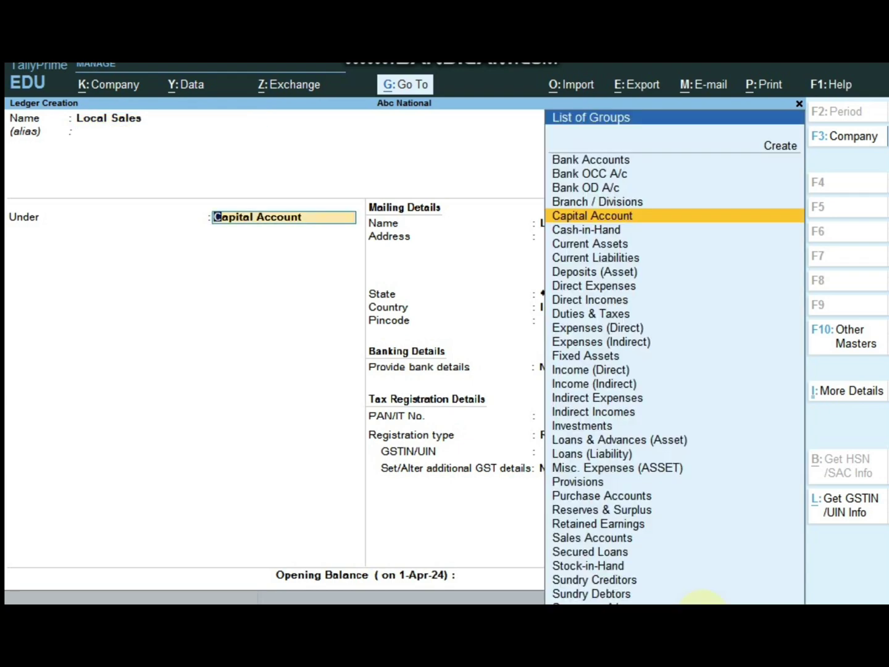
{"action": "type", "text": "Sales"}
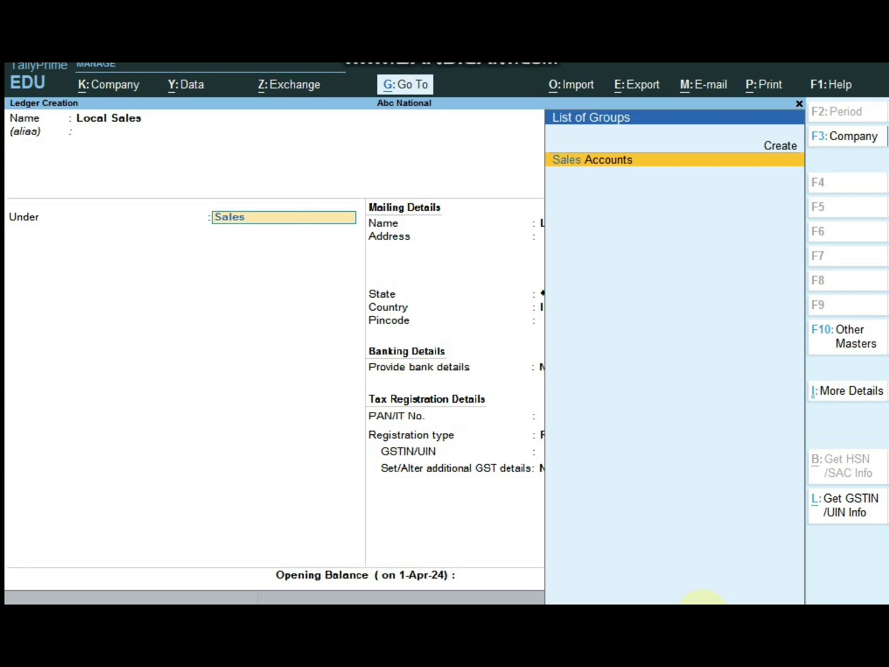
{"action": "key", "text": "Return"}
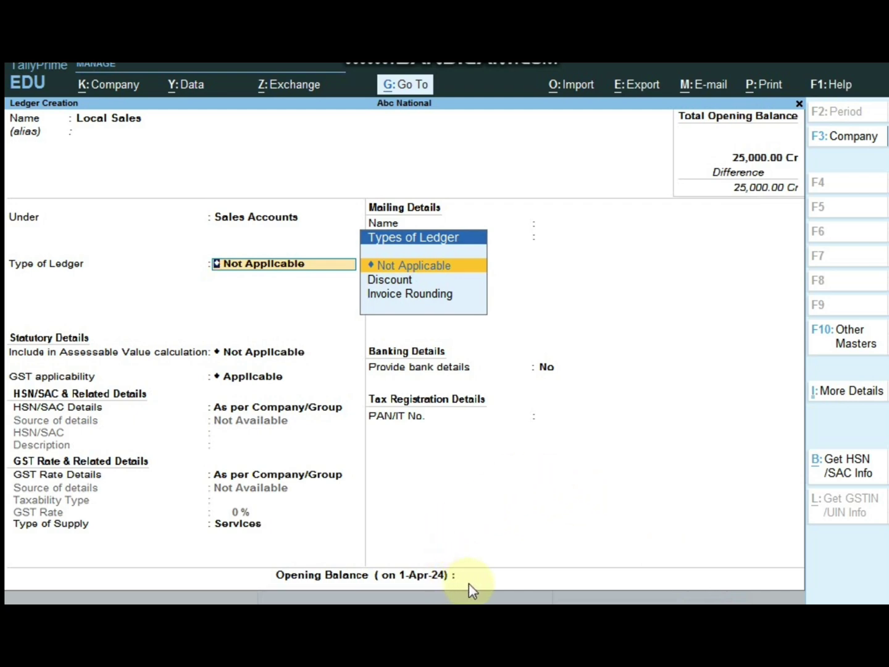
{"action": "key", "text": "Return"}
{"action": "key", "text": "Return"}
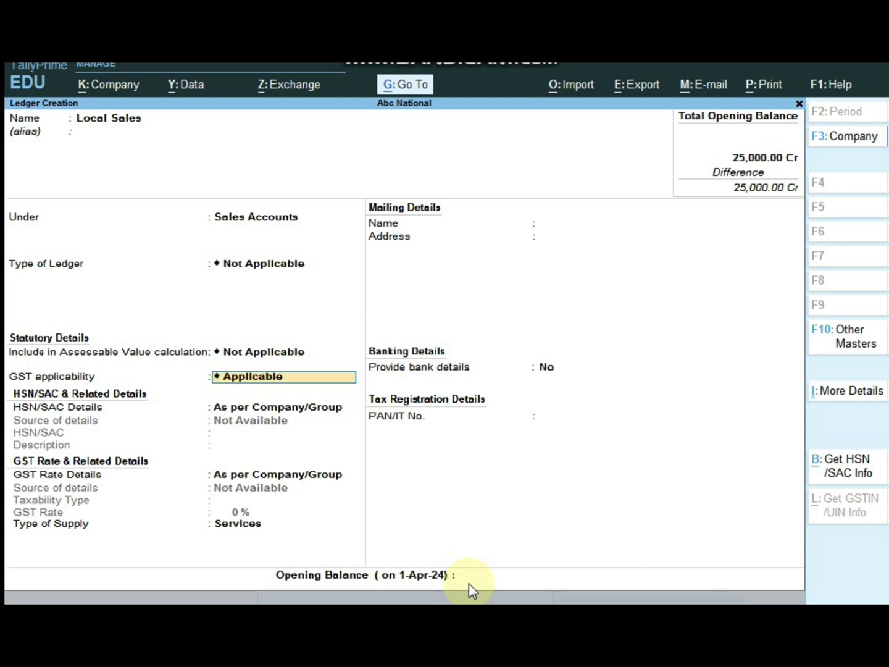
{"action": "key", "text": "ctrl+a"}
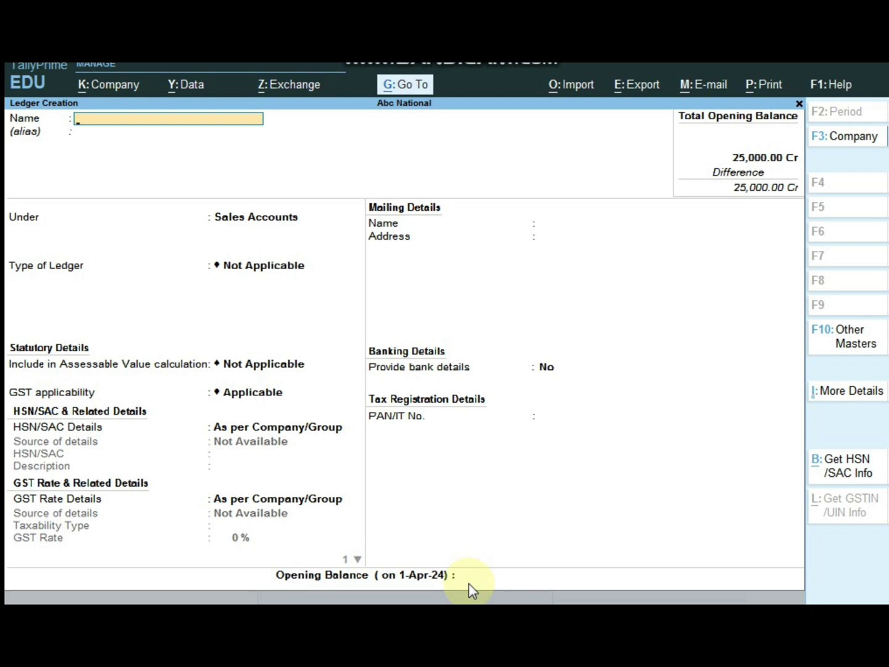
- Create and save the group South India Debtors under Sundry Debtors
{"action": "key", "text": "Escape"}
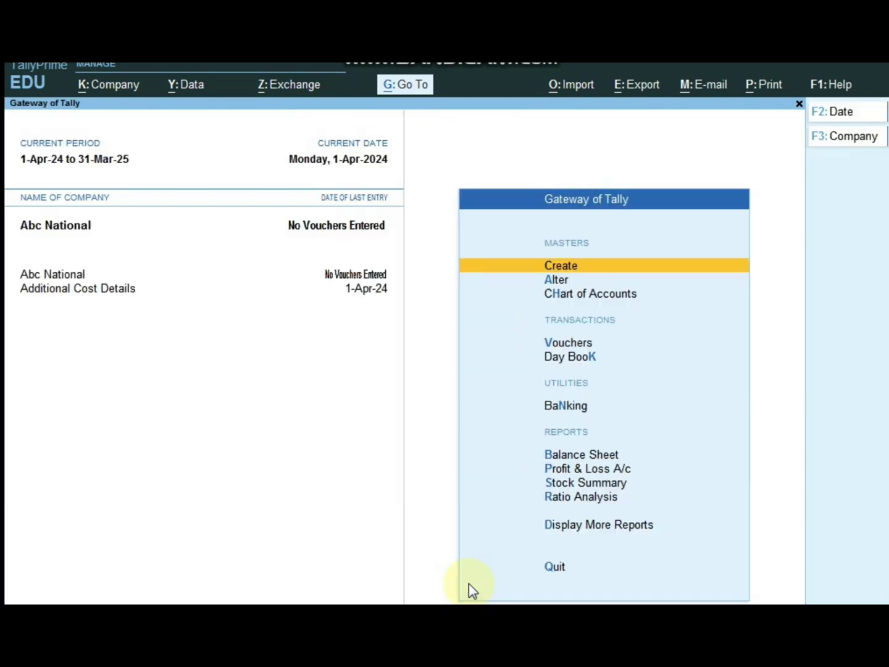
{"action": "key", "text": "Return"}
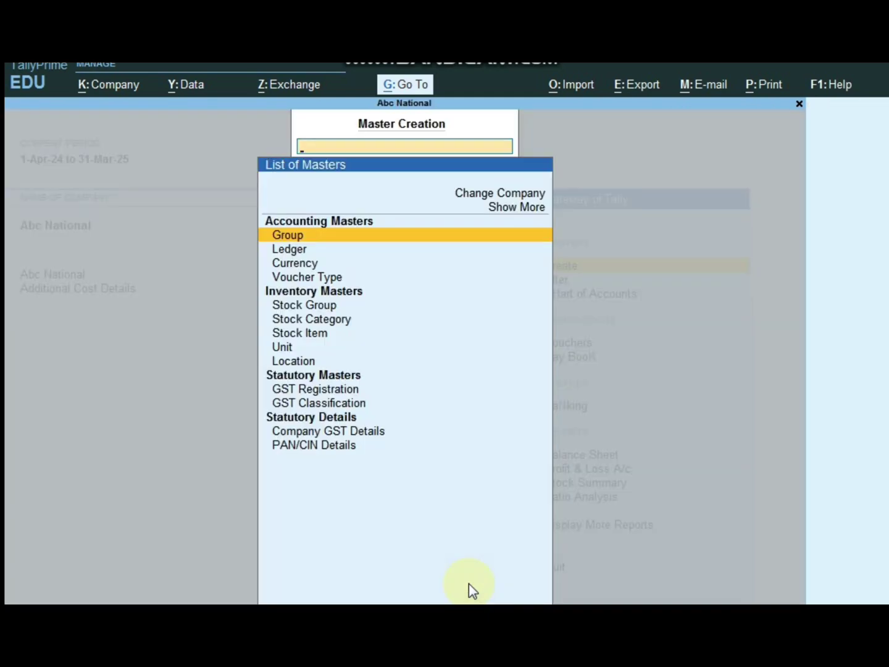
{"action": "key", "text": "Return"}
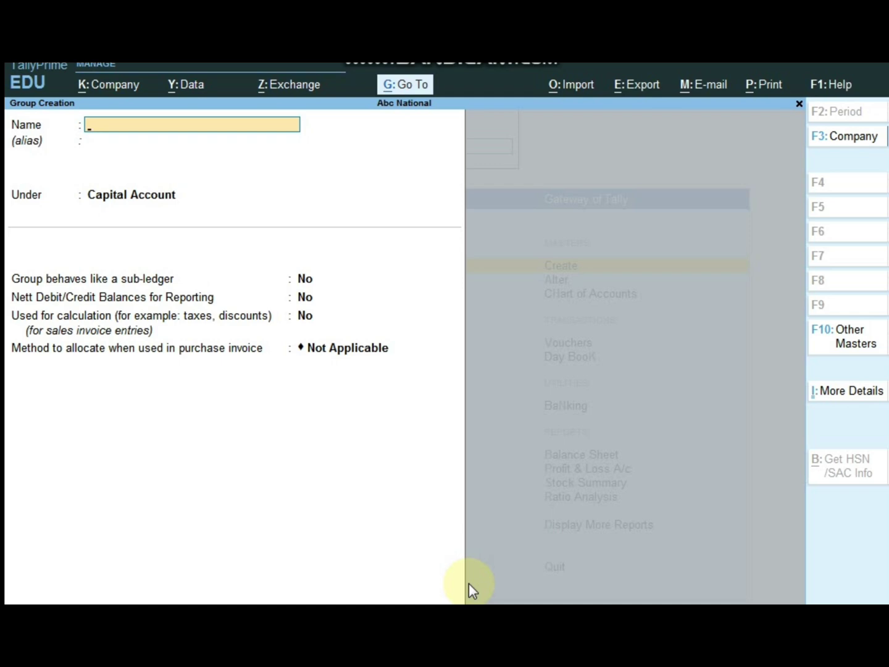
{"action": "type", "text": "South India Debtors"}
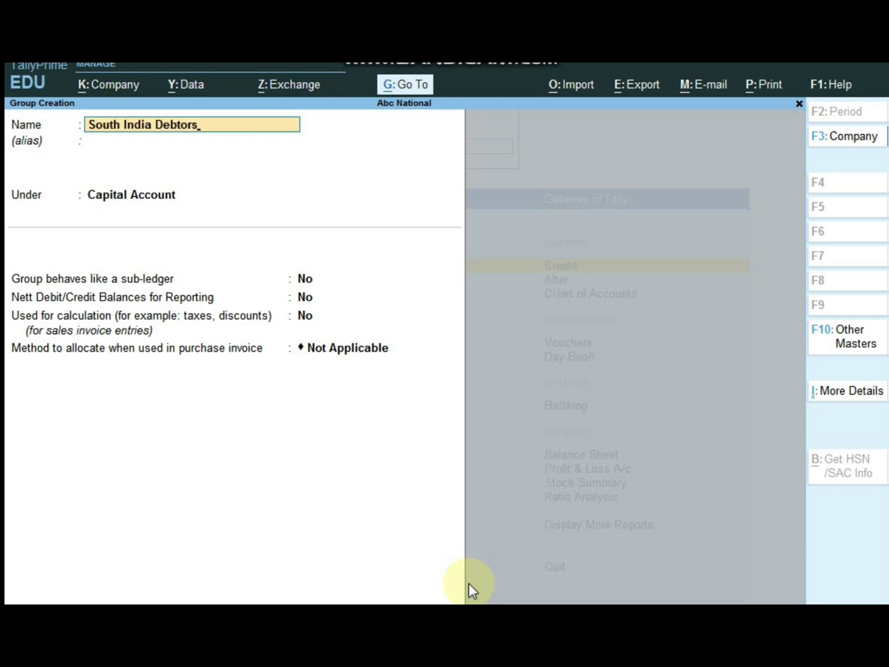
{"action": "key", "text": "Return"}
{"action": "key", "text": "Return"}
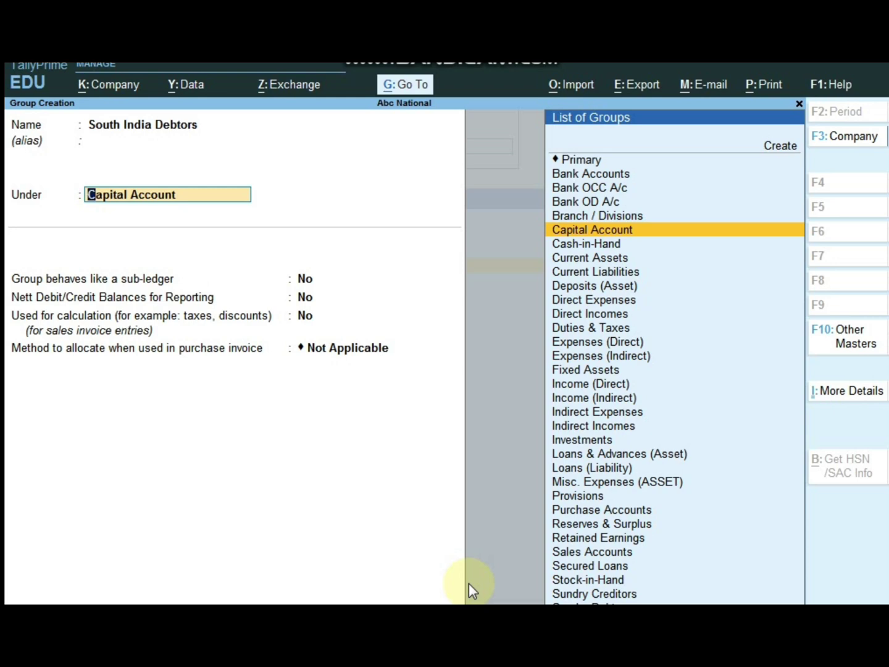
{"action": "type", "text": "S"}
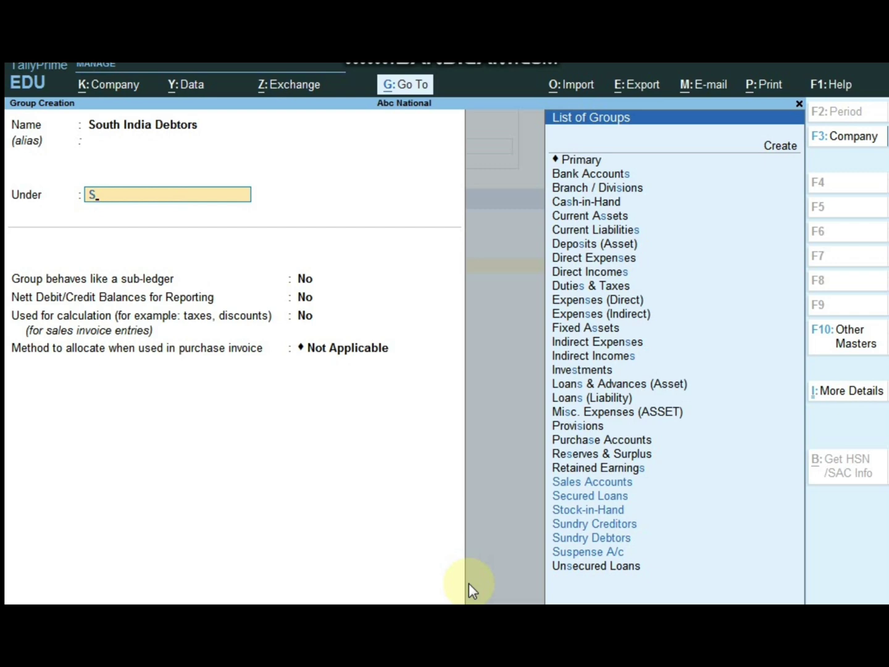
{"action": "type", "text": "und"}
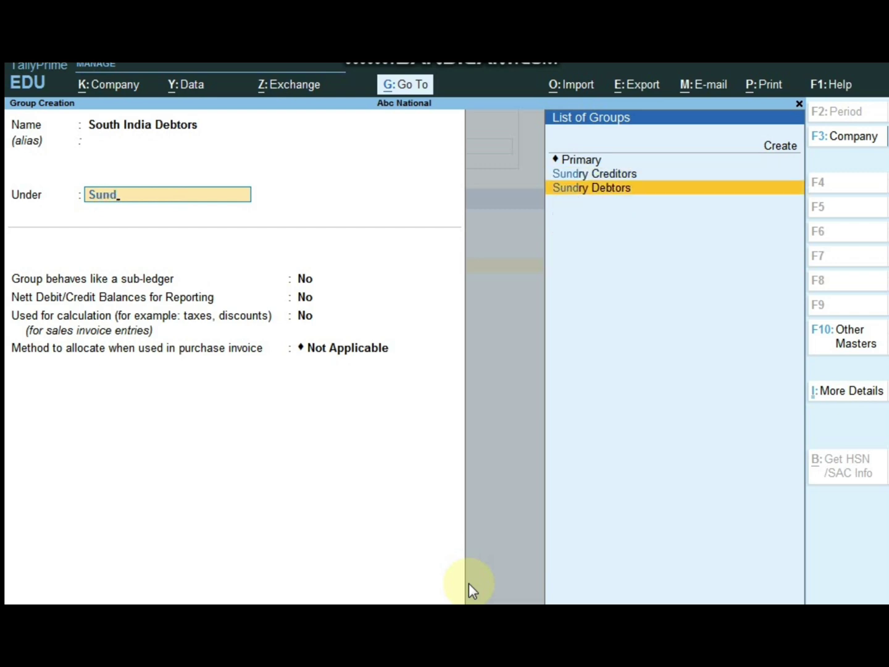
{"action": "key", "text": "Return"}
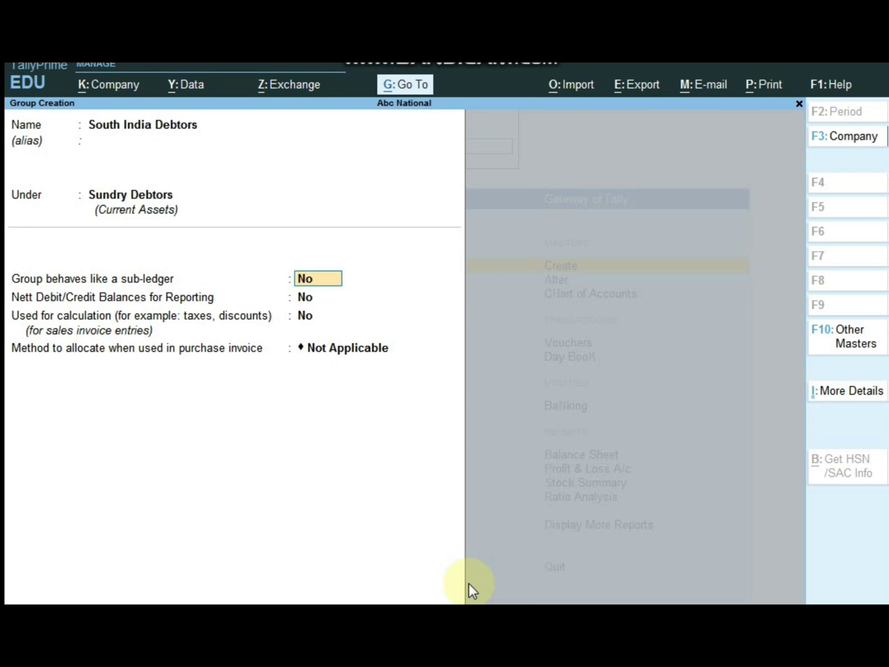
{"action": "key", "text": "ctrl"}
{"action": "key", "text": "Return"}
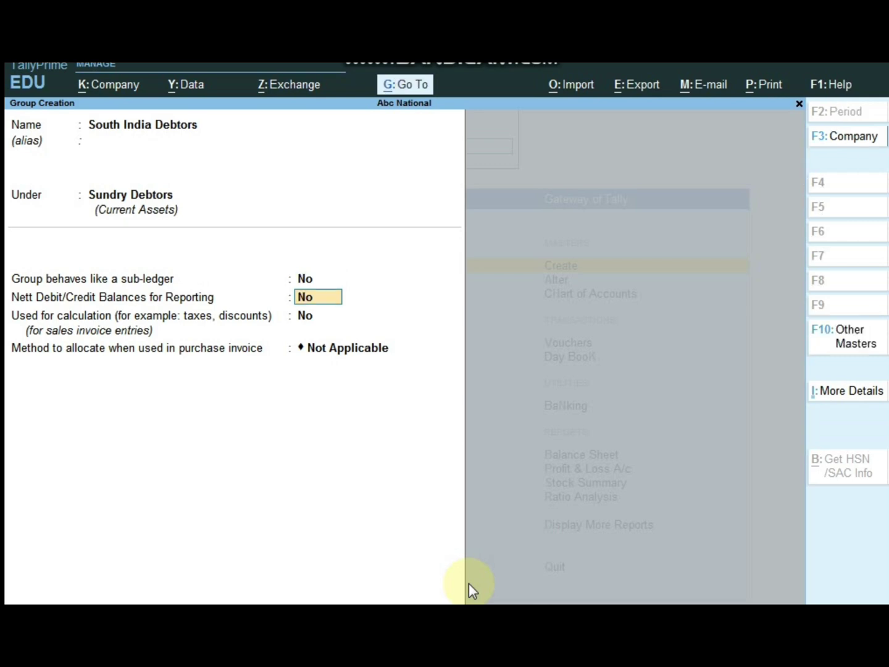
{"action": "key", "text": "Return"}
{"action": "key", "text": "Return"}
{"action": "key", "text": "Return"}
{"action": "key", "text": "Return"}
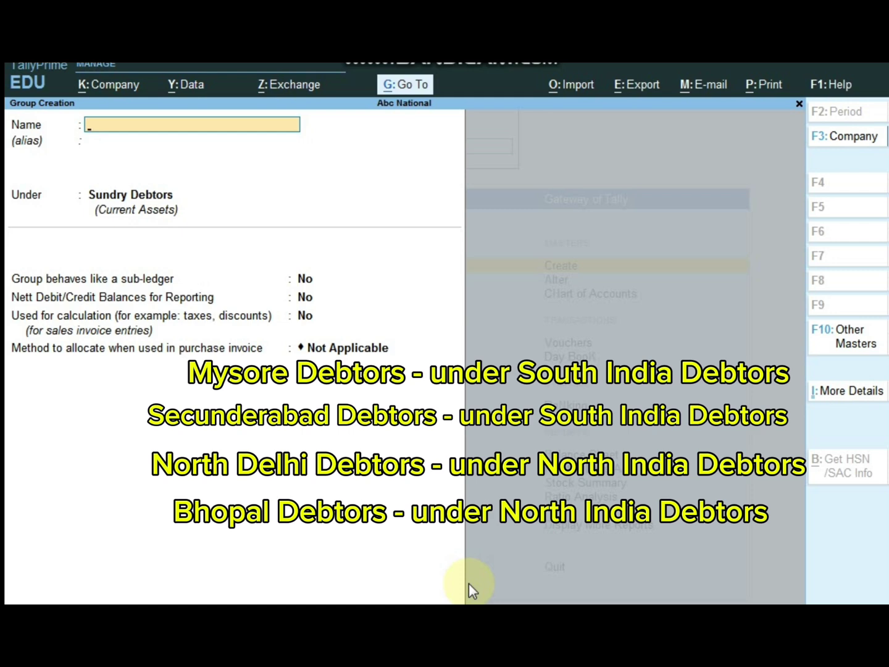
- Name the new group Ndd and filter the parent list by 'n'
{"action": "type", "text": "Ndd"}
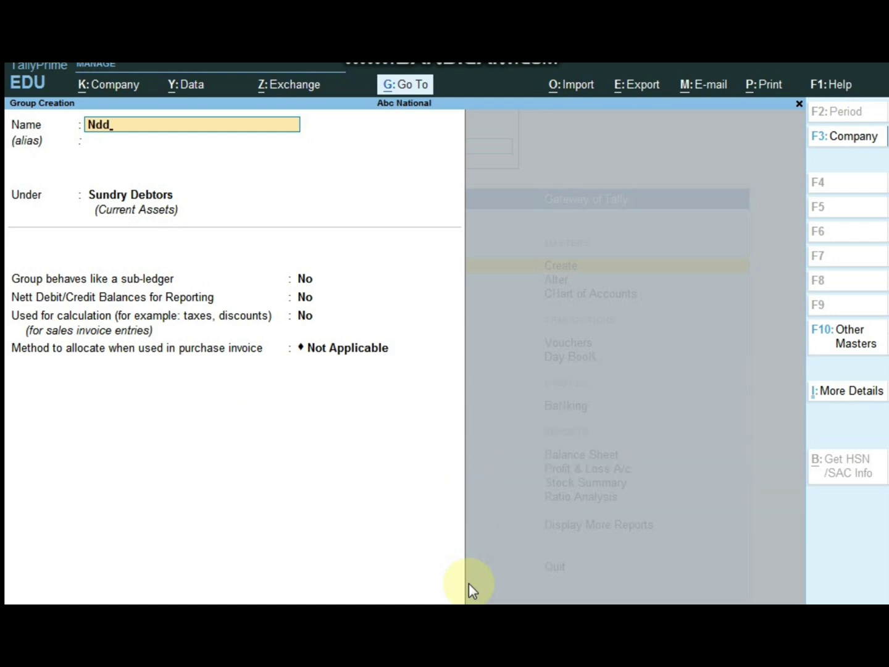
{"action": "key", "text": "Return"}
{"action": "key", "text": "Return"}
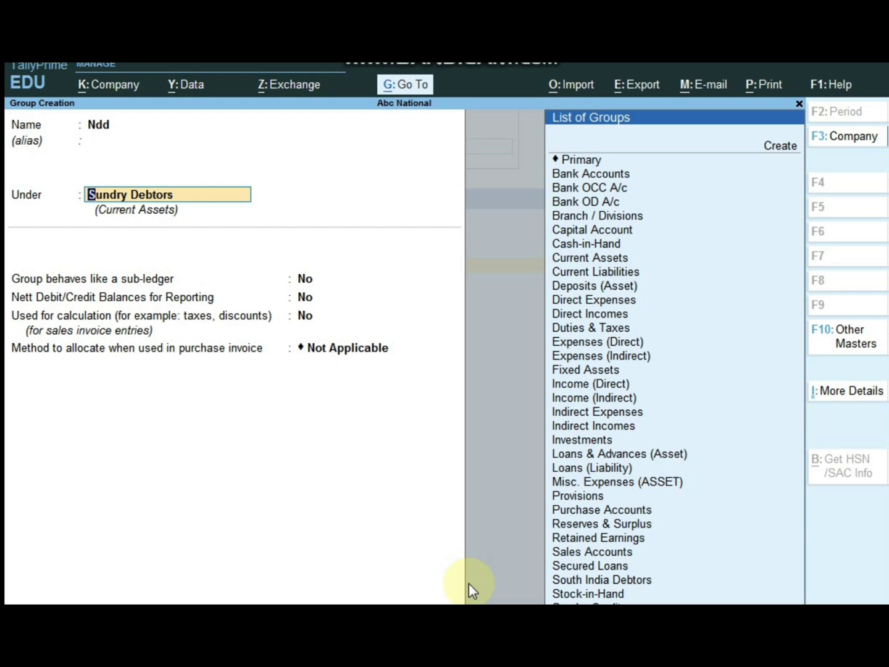
{"action": "type", "text": "n"}
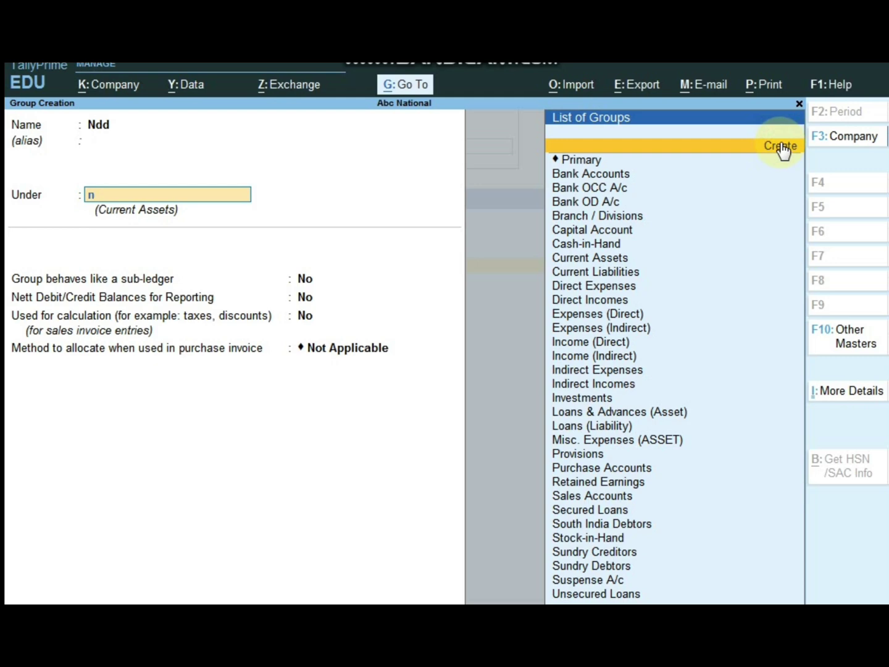
- Create North India Debtors on the fly and accept it as Ndd's parent
{"action": "left_click", "coordinate": [781, 147]}
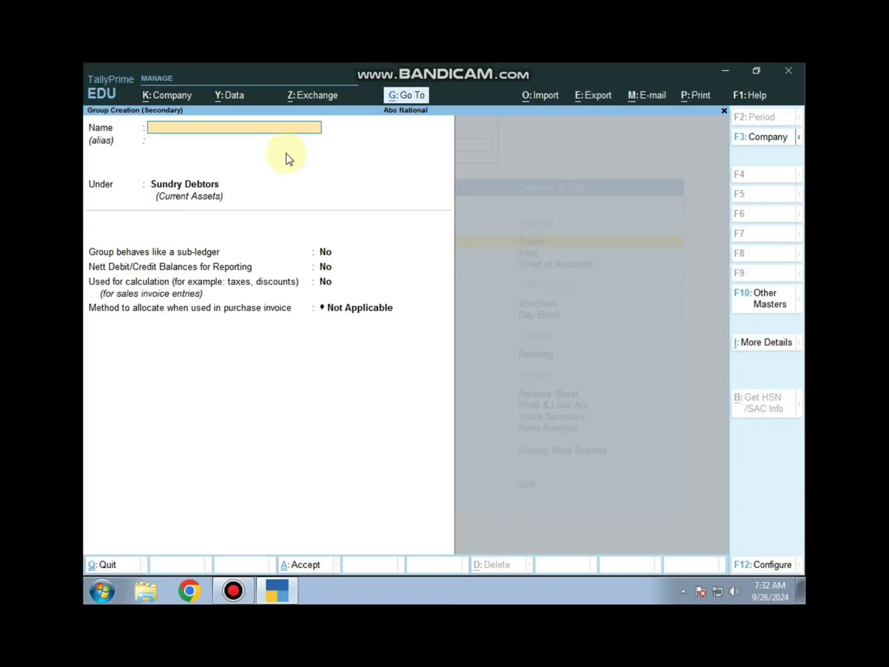
{"action": "type", "text": "North india Debtors"}
{"action": "key", "text": "Return"}
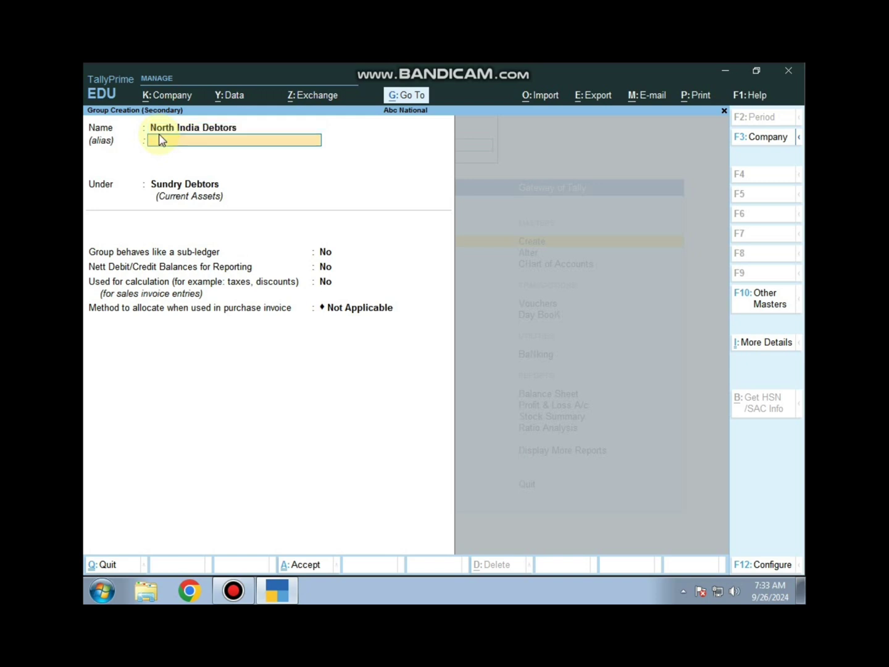
{"action": "key", "text": "Return"}
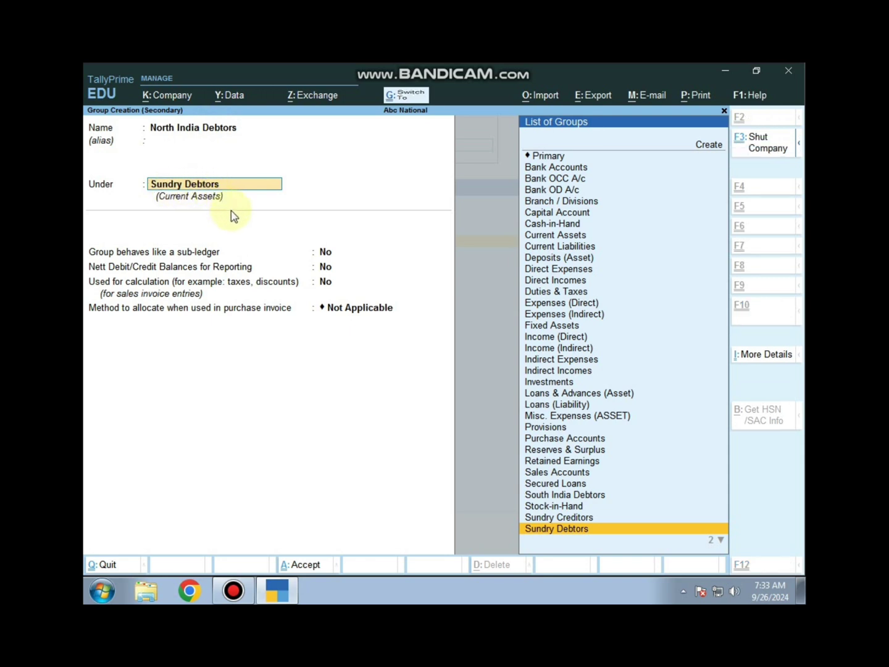
{"action": "key", "text": "ctrl+a"}
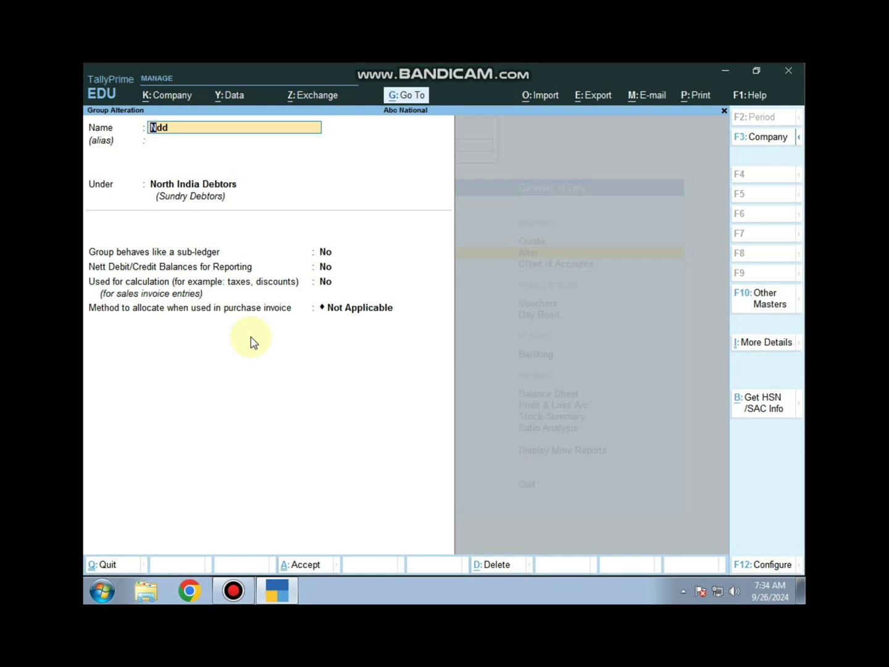
- Close the Ndd group alteration form and return to the Gateway of Tally
{"action": "key", "text": "Escape"}
{"action": "key", "text": "Escape"}
{"action": "key", "text": "Escape"}
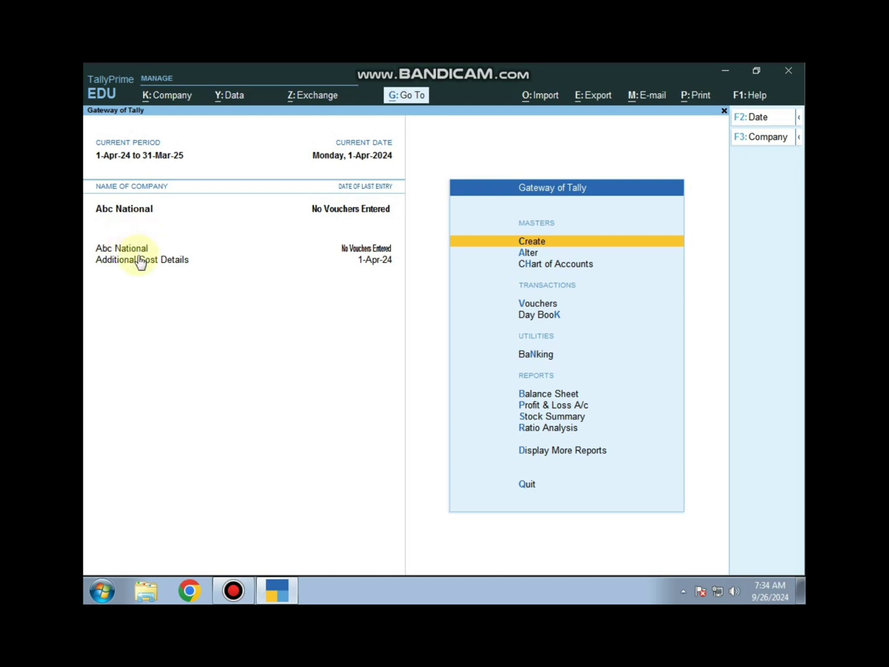
- Filter the company list with 'na' and load Abc National as the working company
{"action": "key", "text": "alt"}
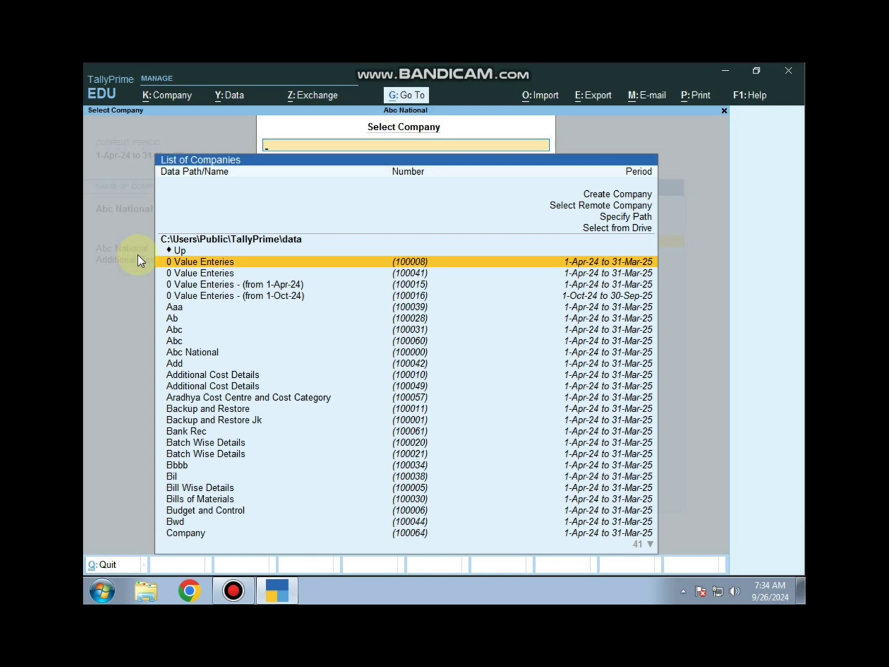
{"action": "type", "text": "na"}
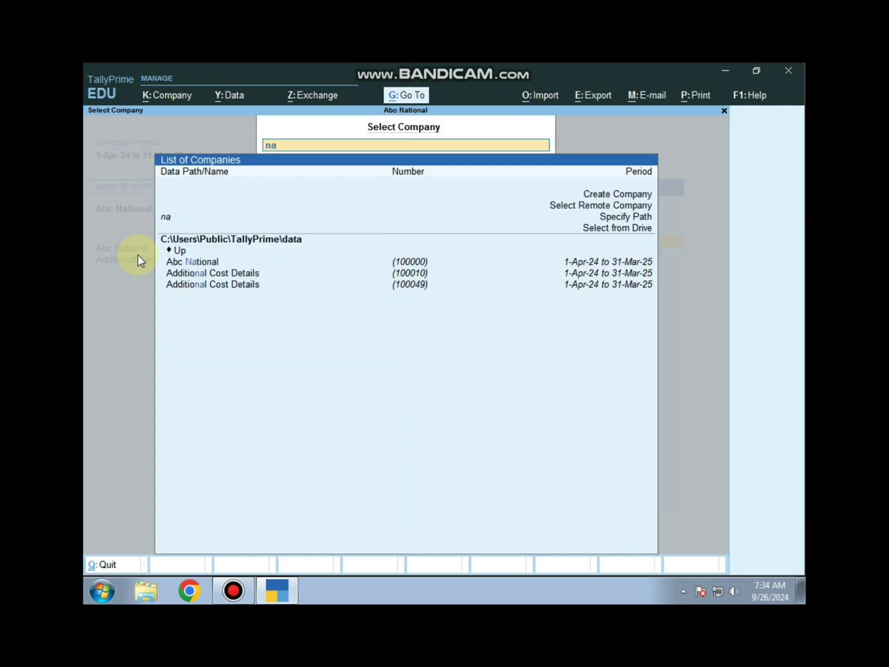
{"action": "left_click", "coordinate": [201, 266]}
{"action": "left_click", "coordinate": [201, 266]}
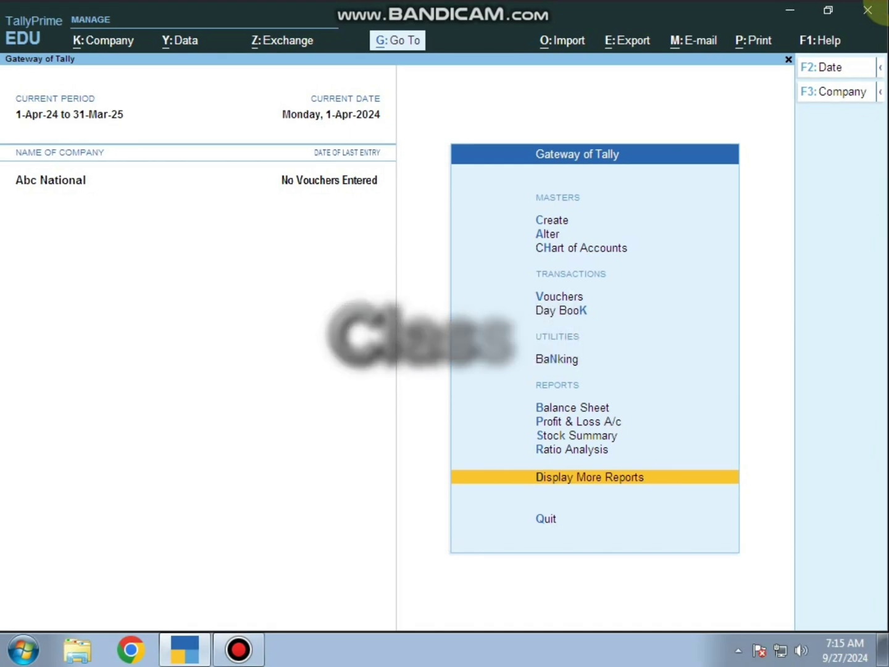
{"action": "key", "text": "F2"}
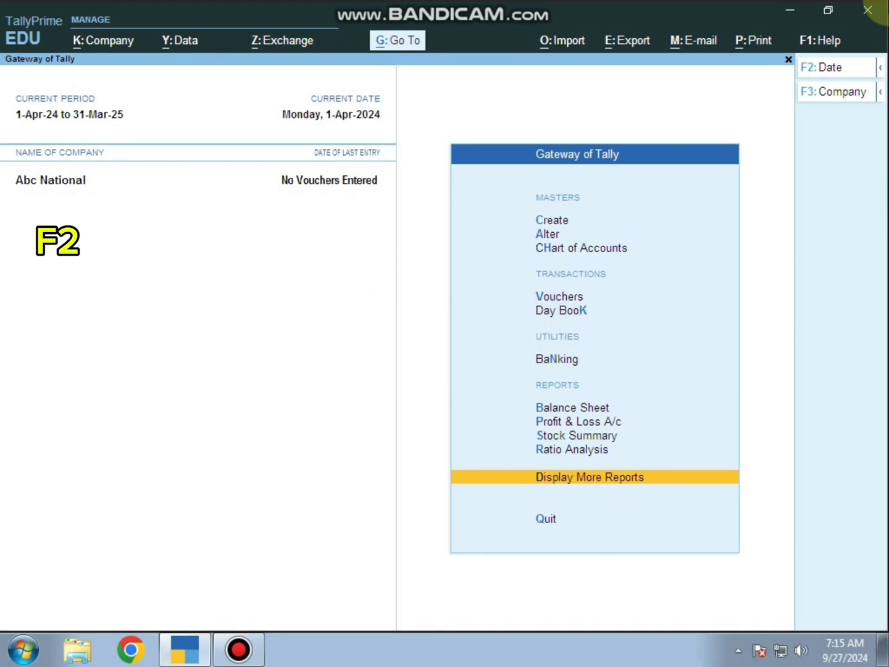
{"action": "key", "text": "alt+F2"}
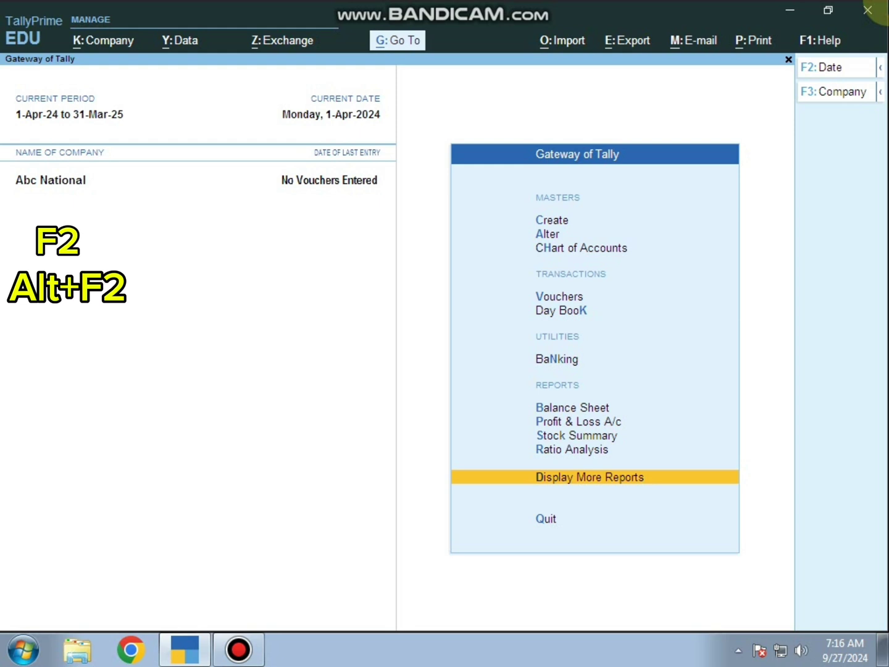
{"action": "key", "text": "F3"}
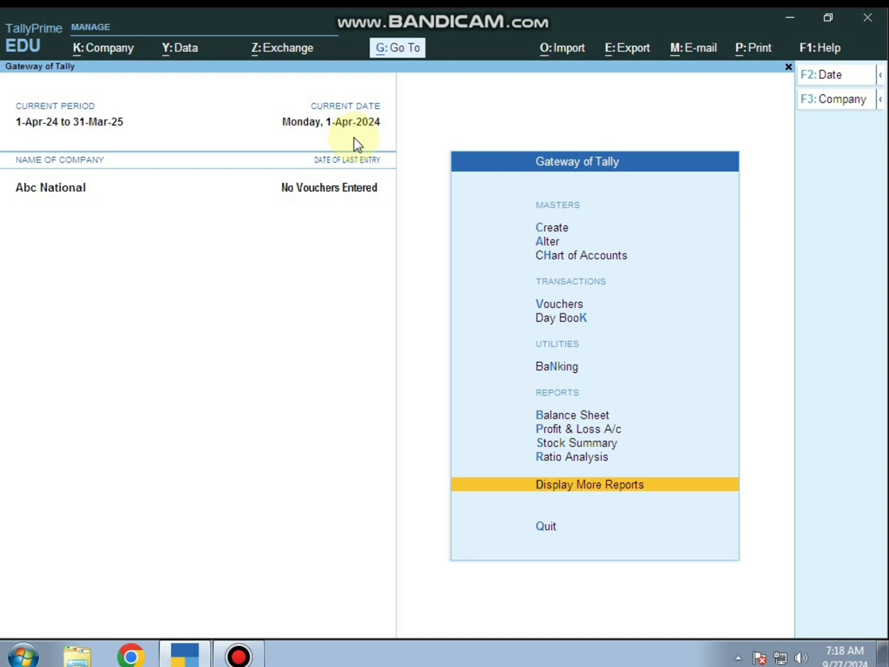
- Set the current date to 1/5/24 (1 May 2024)
{"action": "key", "text": "F2"}
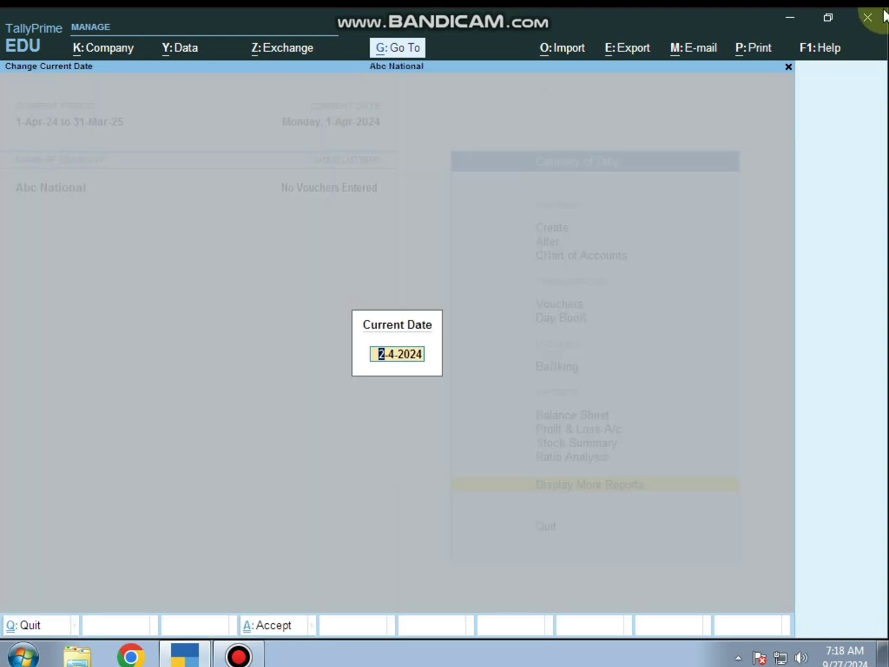
{"action": "type", "text": "1/5/24"}
{"action": "key", "text": "Return"}
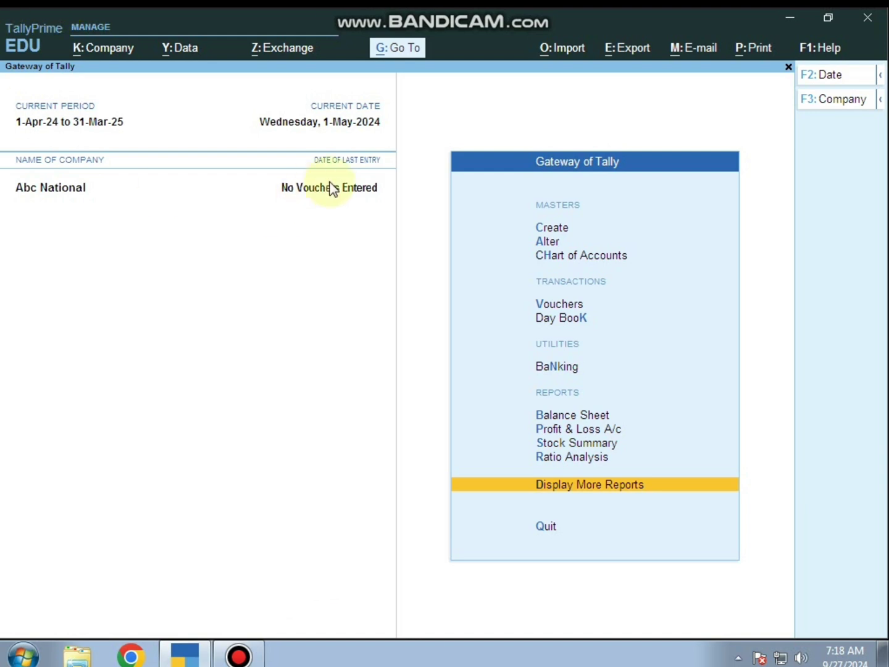
- Change the current date again to 1/6, giving Saturday, 1-Jun-2024
{"action": "left_click", "coordinate": [351, 131]}
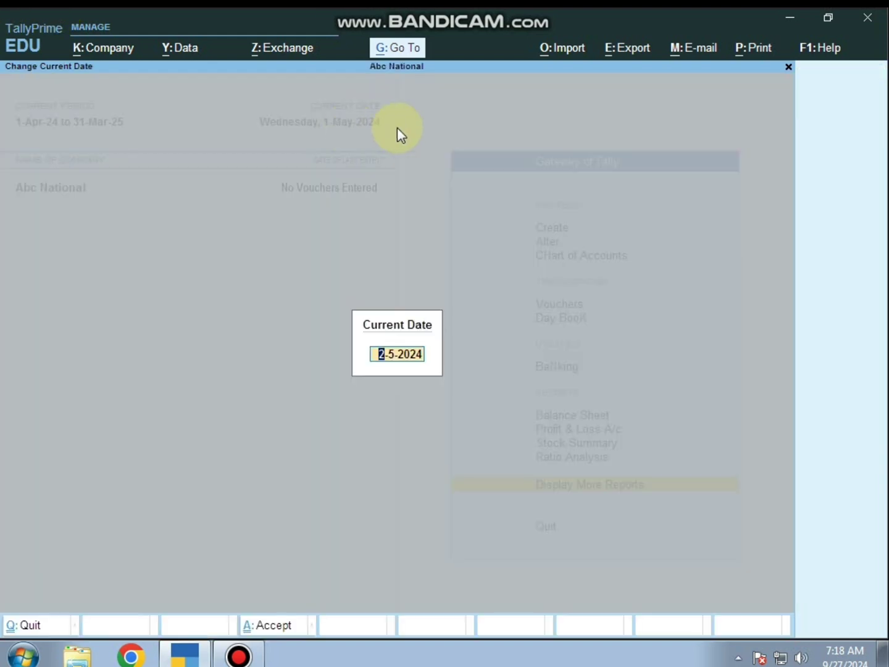
{"action": "type", "text": "1/6"}
{"action": "key", "text": "Return"}
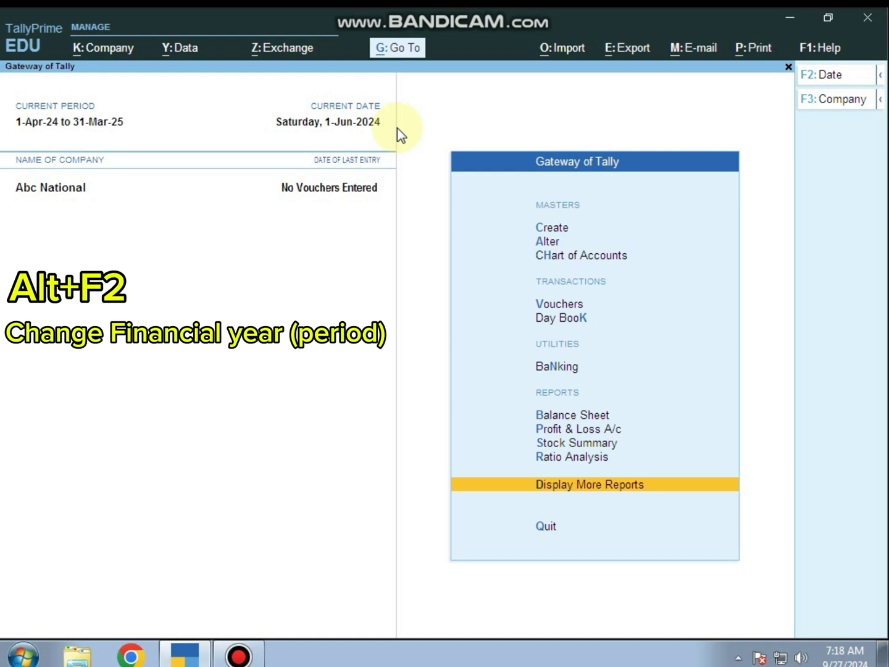
- Using Alt+F2, set the period From 1/4/25 and To 31-3-2026
{"action": "key", "text": "alt+F2"}
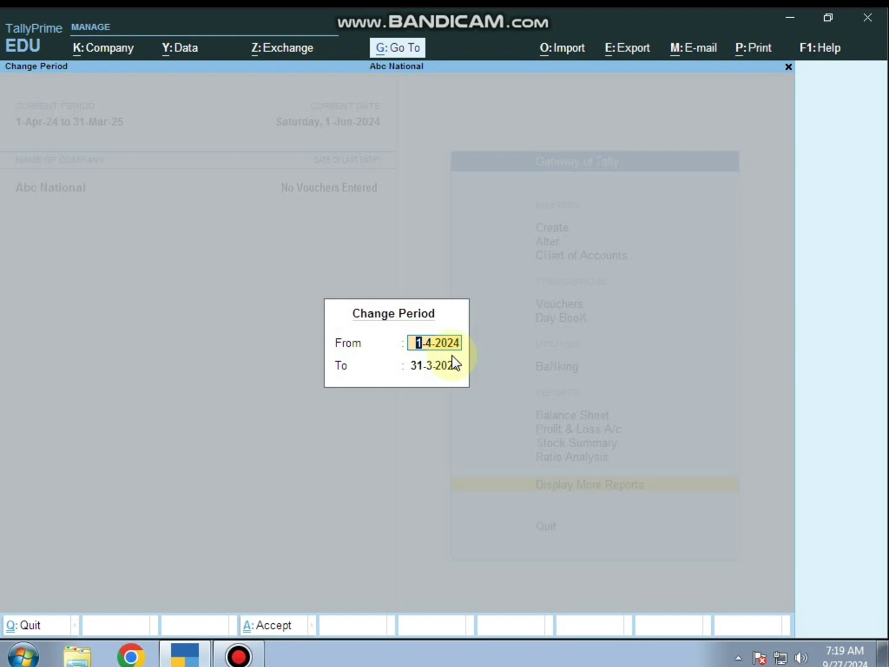
{"action": "type", "text": "1"}
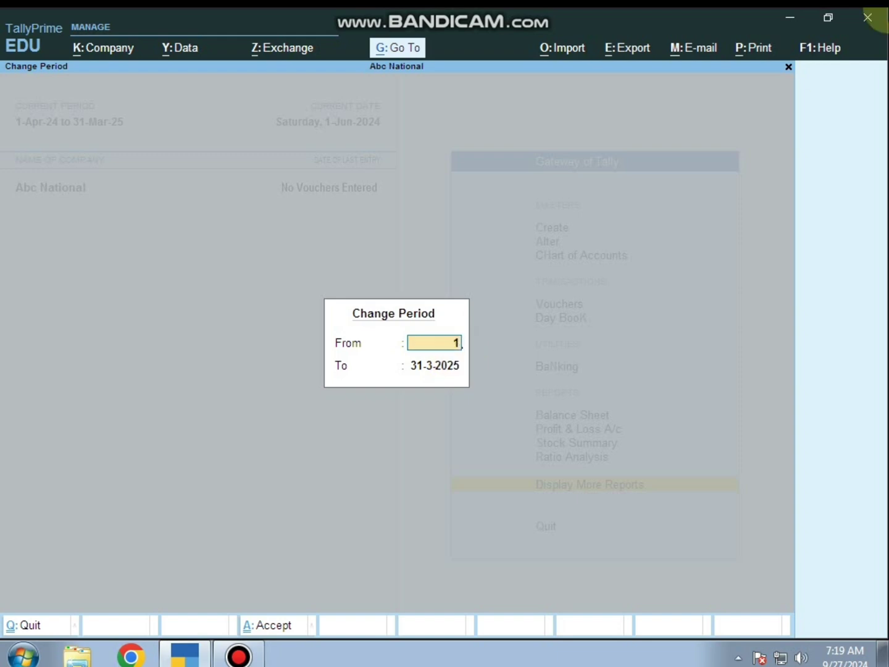
{"action": "type", "text": "/4/25"}
{"action": "key", "text": "Return"}
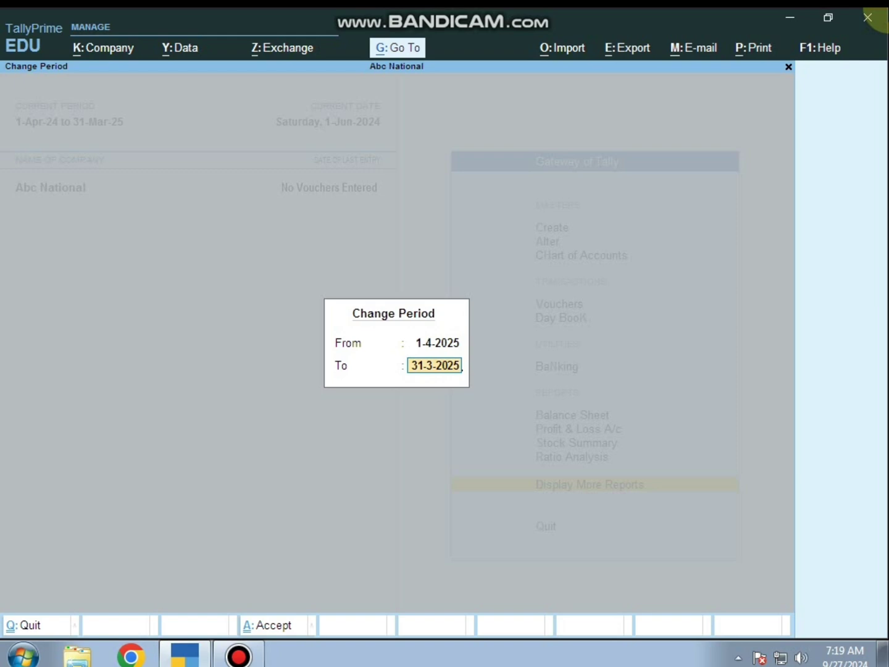
{"action": "key", "text": "BackSpace"}
{"action": "type", "text": "6"}
{"action": "key", "text": "Return"}
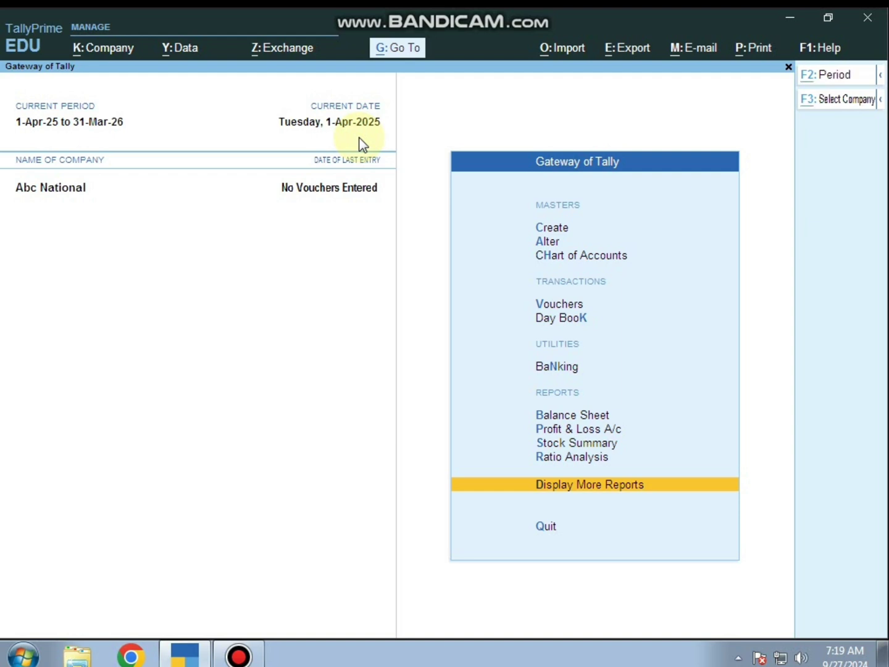
- Using Alt+F2, set the period From 1/4/24 and To 31-3-2025
{"action": "key", "text": "alt+F2"}
{"action": "type", "text": "1"}
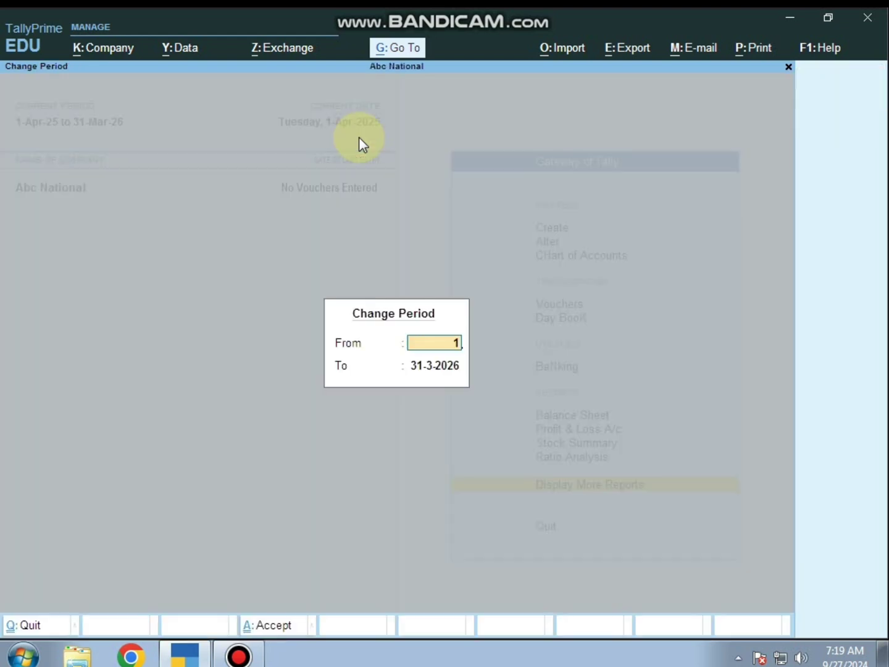
{"action": "type", "text": "/4/24"}
{"action": "key", "text": "Return"}
{"action": "key", "text": "BackSpace"}
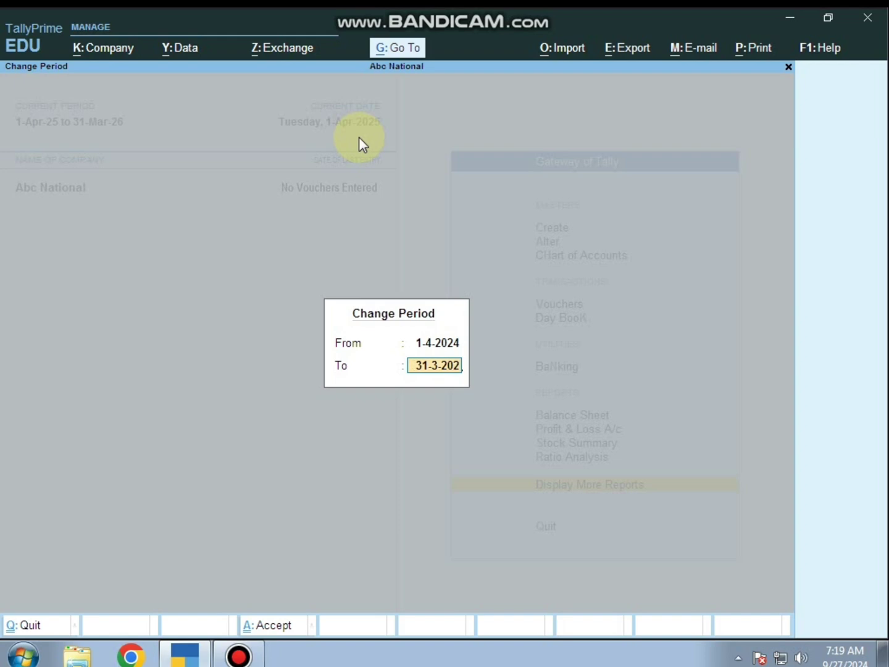
{"action": "type", "text": "5"}
{"action": "key", "text": "Return"}
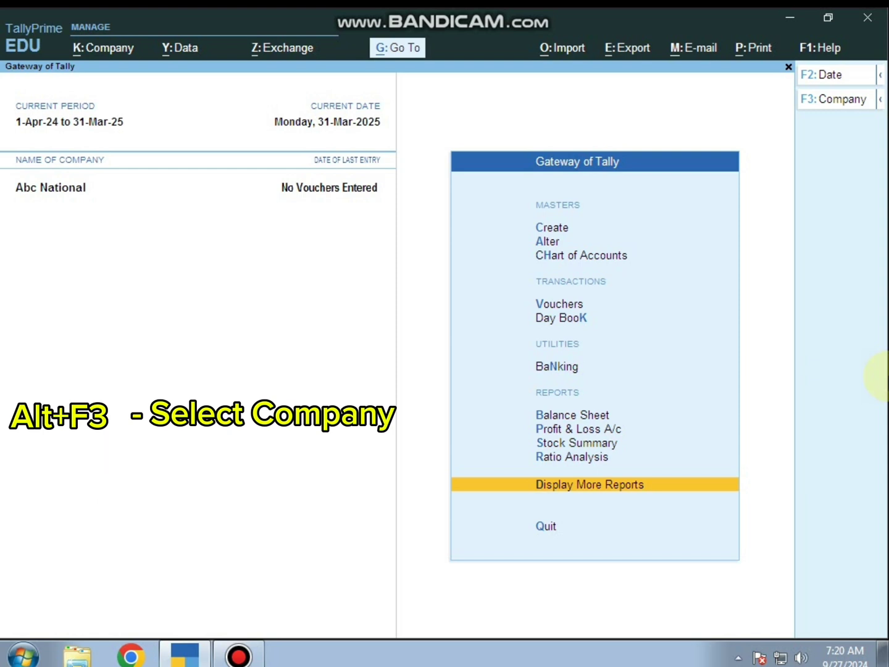
- Load the Zero Value Enteries company from the Alt+F3 company list
{"action": "key", "text": "alt"}
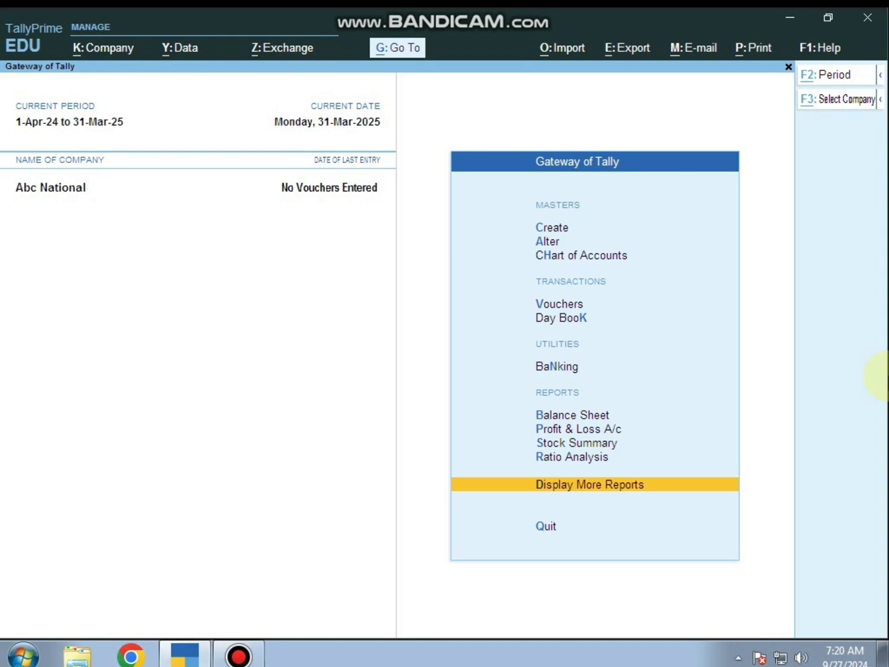
{"action": "key", "text": "alt+F3"}
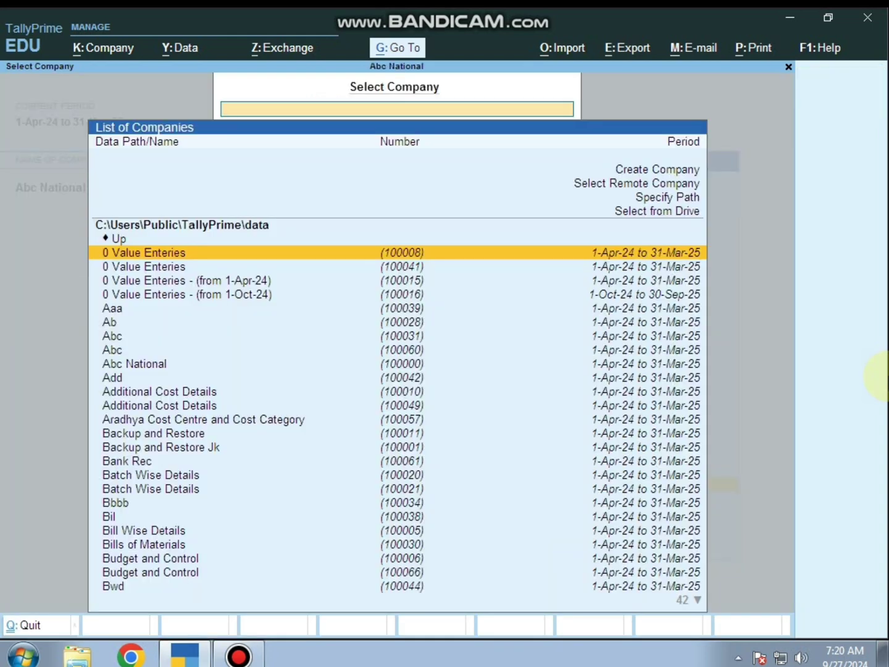
{"action": "key", "text": "Down"}
{"action": "key", "text": "Down"}
{"action": "key", "text": "Down"}
{"action": "key", "text": "Down"}
{"action": "key", "text": "Down"}
{"action": "key", "text": "Down"}
{"action": "key", "text": "Down"}
{"action": "key", "text": "Down"}
{"action": "key", "text": "Down"}
{"action": "key", "text": "Down"}
{"action": "key", "text": "Down"}
{"action": "key", "text": "Down"}
{"action": "key", "text": "Down"}
{"action": "key", "text": "Down"}
{"action": "key", "text": "Down"}
{"action": "key", "text": "Down"}
{"action": "key", "text": "Down"}
{"action": "key", "text": "Down"}
{"action": "key", "text": "Down"}
{"action": "key", "text": "Down"}
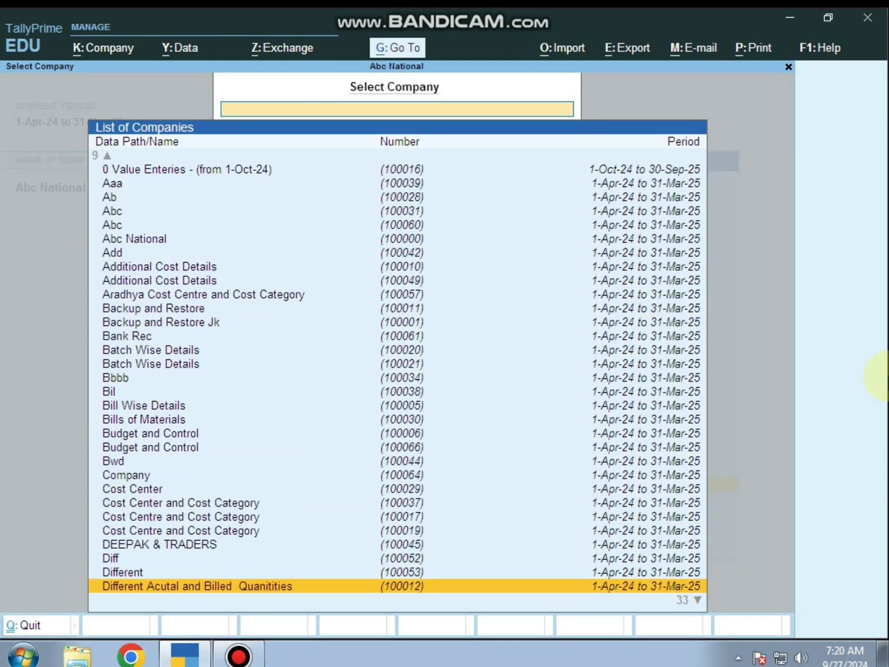
{"action": "key", "text": "Down"}
{"action": "key", "text": "Down"}
{"action": "key", "text": "Down"}
{"action": "key", "text": "Down"}
{"action": "key", "text": "Down"}
{"action": "key", "text": "Down"}
{"action": "key", "text": "Down"}
{"action": "key", "text": "Down"}
{"action": "key", "text": "Down"}
{"action": "key", "text": "Down"}
{"action": "key", "text": "Down"}
{"action": "key", "text": "Down"}
{"action": "key", "text": "Down"}
{"action": "key", "text": "Down"}
{"action": "key", "text": "Down"}
{"action": "key", "text": "Down"}
{"action": "key", "text": "Down"}
{"action": "key", "text": "Down"}
{"action": "key", "text": "Down"}
{"action": "key", "text": "Down"}
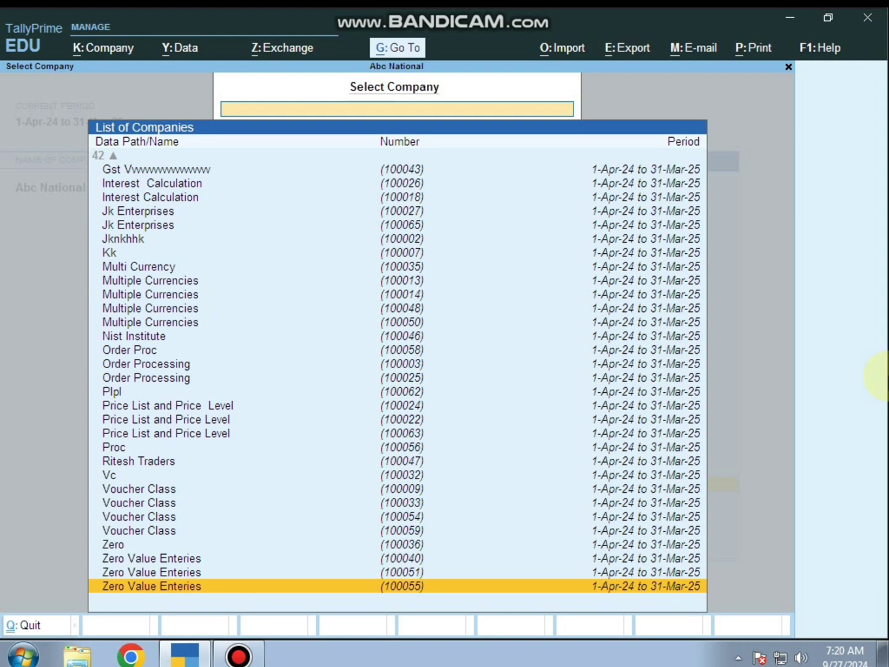
{"action": "key", "text": "Return"}
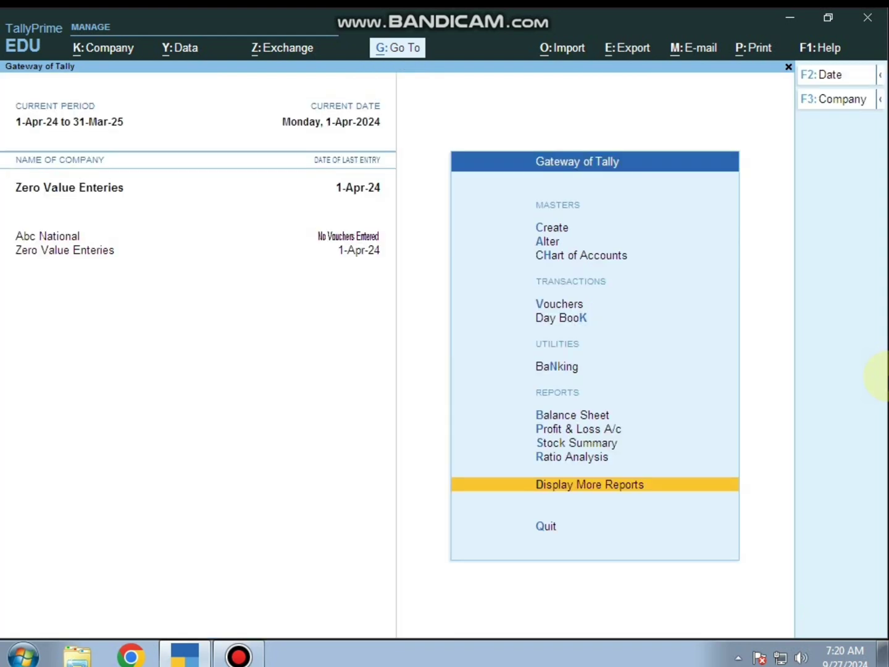
- Select Abc National, then load Aradhya Cost Centre and Cost Category too
{"action": "left_click", "coordinate": [43, 237]}
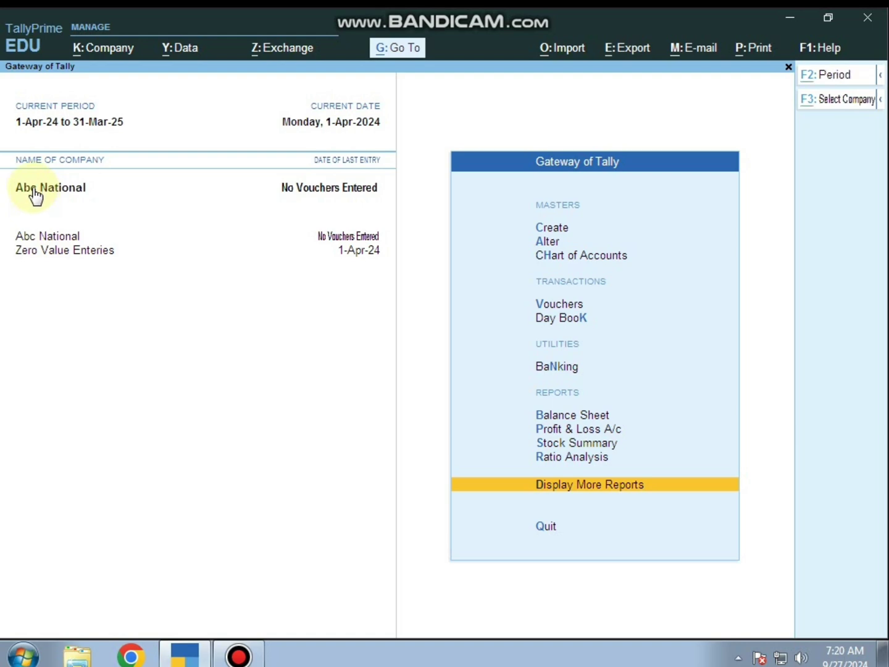
{"action": "left_click", "coordinate": [32, 186]}
{"action": "key", "text": "Down"}
{"action": "key", "text": "Down"}
{"action": "key", "text": "Down"}
{"action": "key", "text": "Down"}
{"action": "key", "text": "Down"}
{"action": "key", "text": "Down"}
{"action": "key", "text": "Down"}
{"action": "key", "text": "Down"}
{"action": "key", "text": "Down"}
{"action": "key", "text": "Down"}
{"action": "key", "text": "Down"}
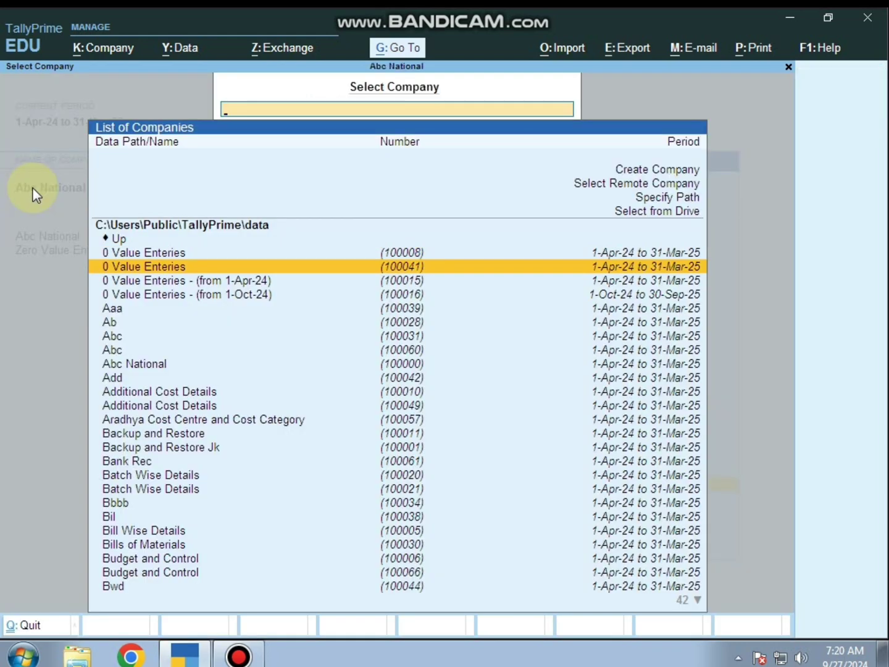
{"action": "key", "text": "Down"}
{"action": "key", "text": "Return"}
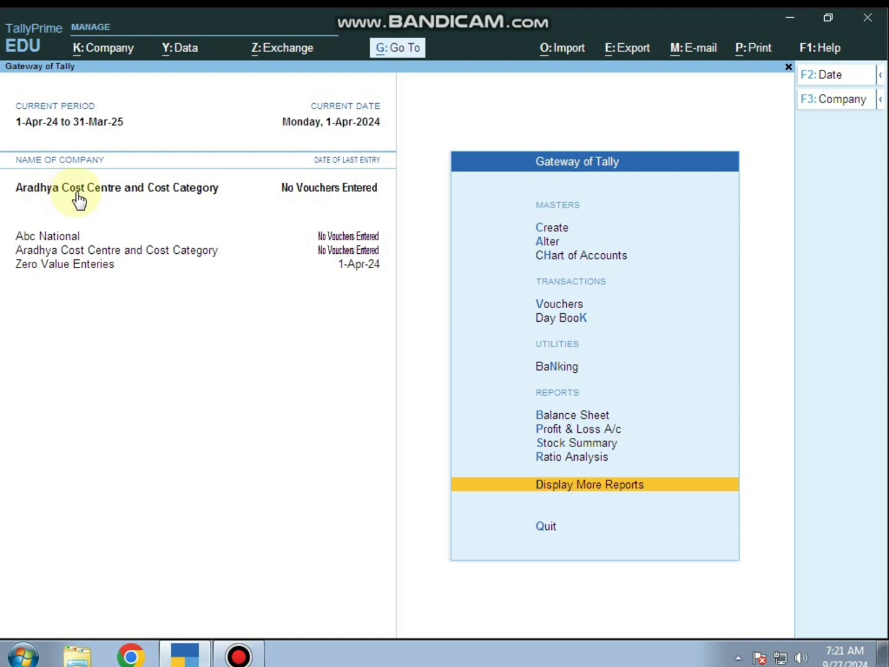
- Cycle the current company through Zero Value Enteries and Aradhya, ending on Abc National; press F3 for Change Company
{"action": "left_click", "coordinate": [46, 240]}
{"action": "left_click", "coordinate": [52, 266]}
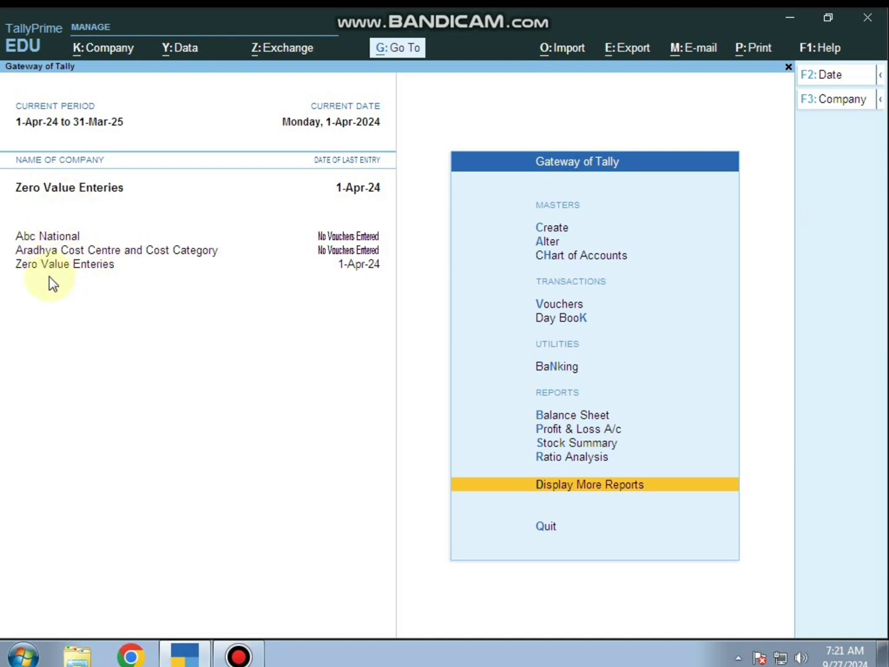
{"action": "left_click", "coordinate": [58, 233]}
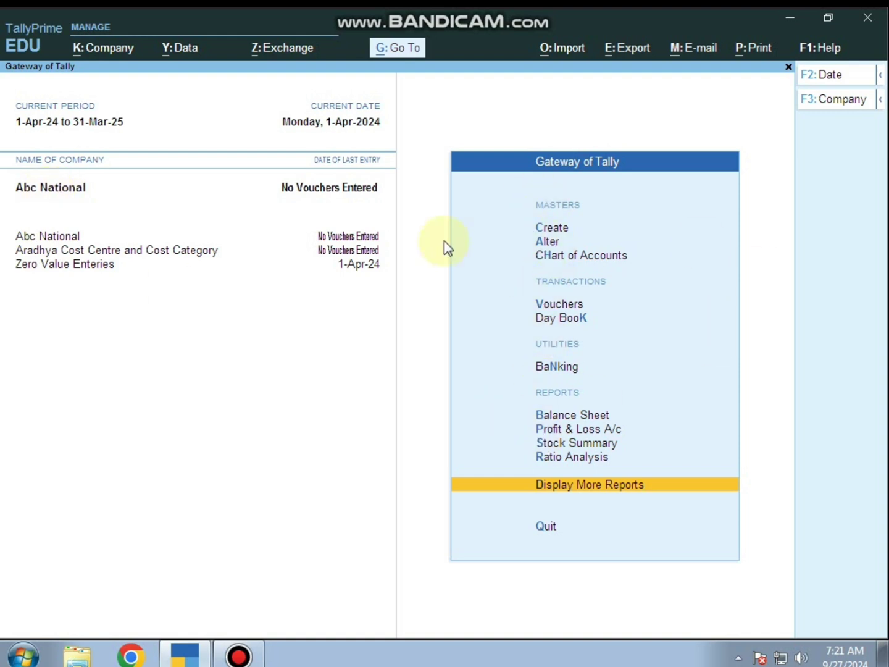
{"action": "left_click", "coordinate": [87, 252]}
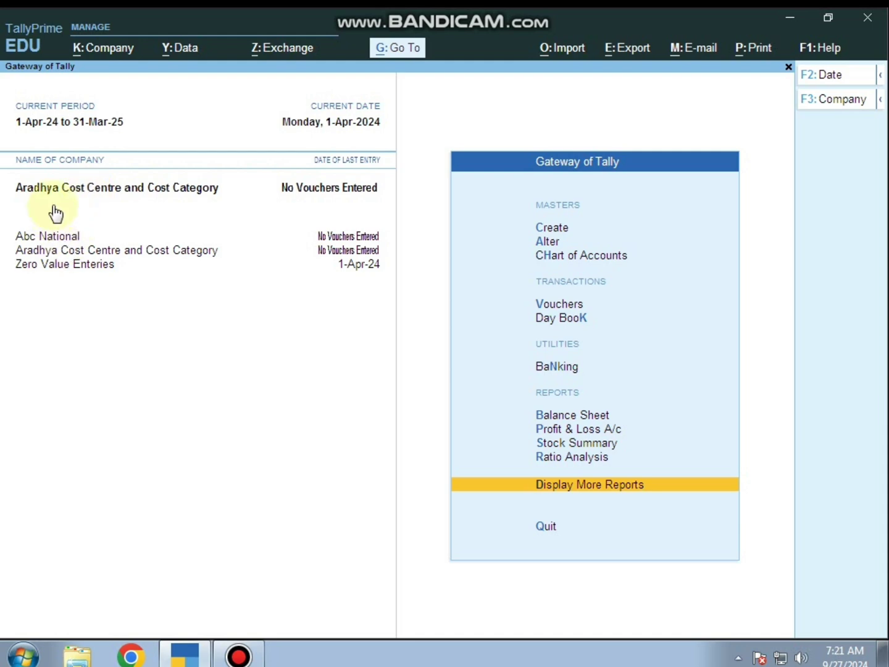
{"action": "left_click", "coordinate": [36, 265]}
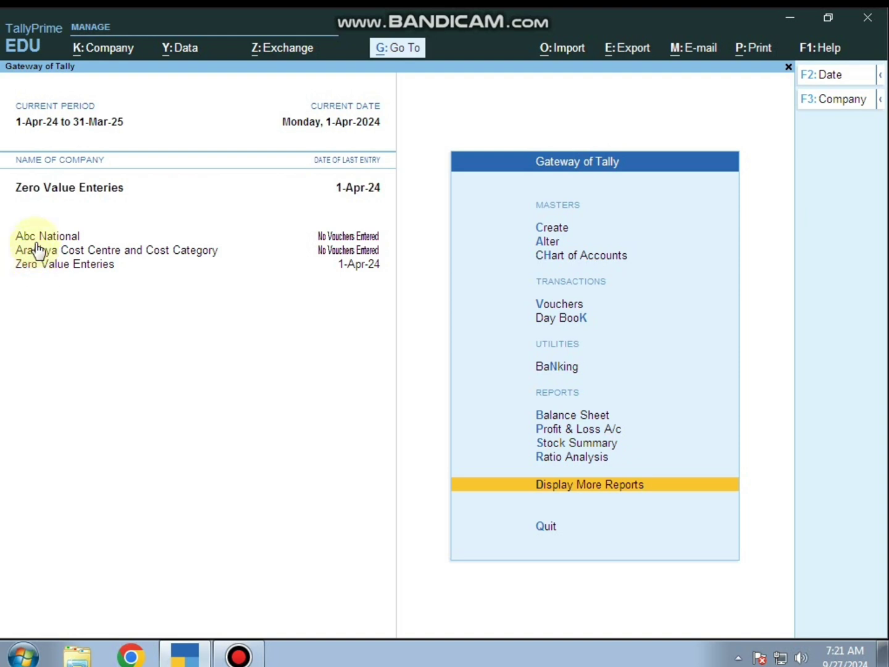
{"action": "left_click", "coordinate": [38, 236]}
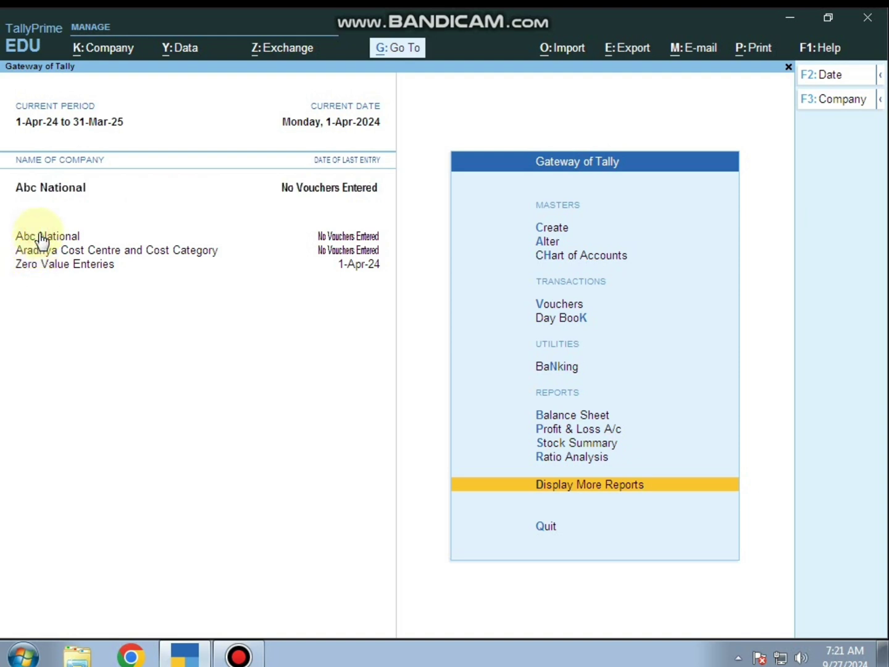
{"action": "key", "text": "F3"}
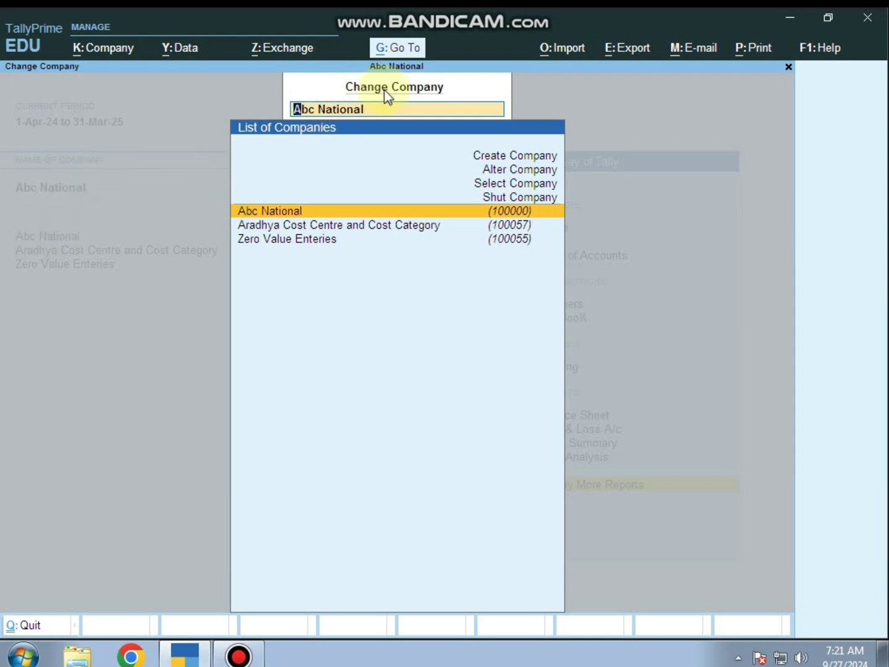
- Choose Zero Value Enteries in the Change Company list
{"action": "key", "text": "Down"}
{"action": "key", "text": "Down"}
{"action": "key", "text": "Return"}
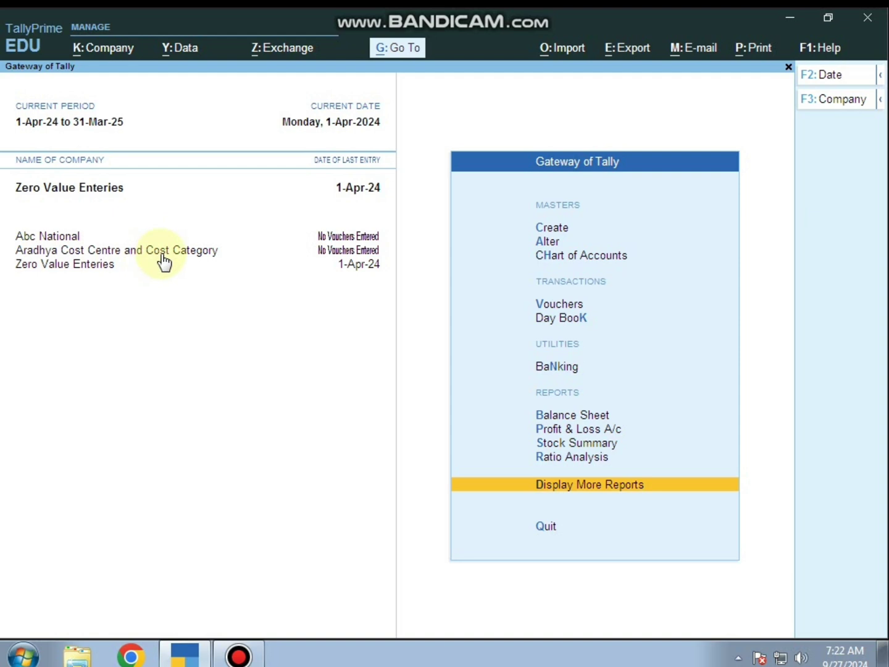
- Shut Aradhya Cost Centre and Cost Category via Ctrl+F3
{"action": "key", "text": "ctrl+F3"}
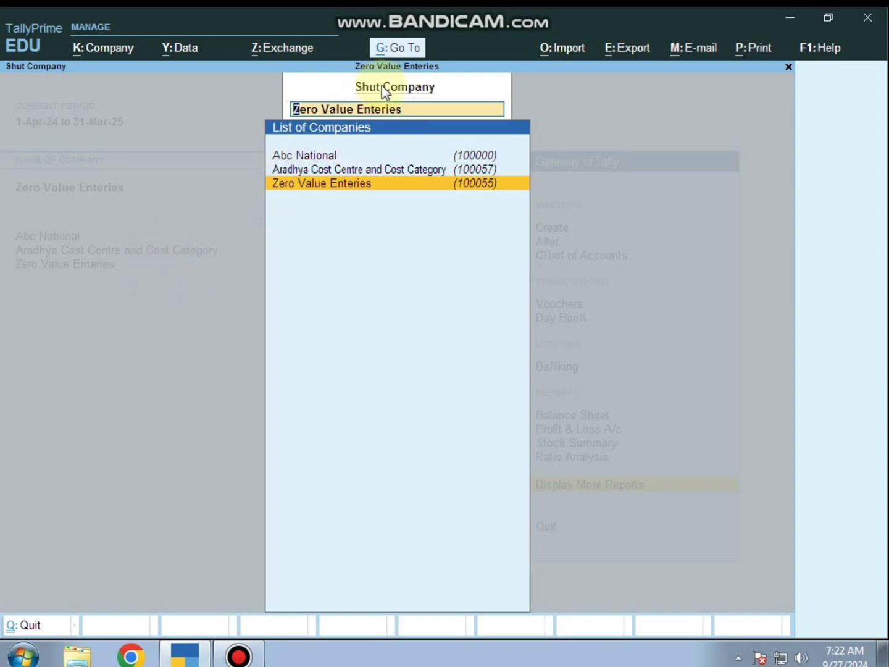
{"action": "key", "text": "Up"}
{"action": "key", "text": "Return"}
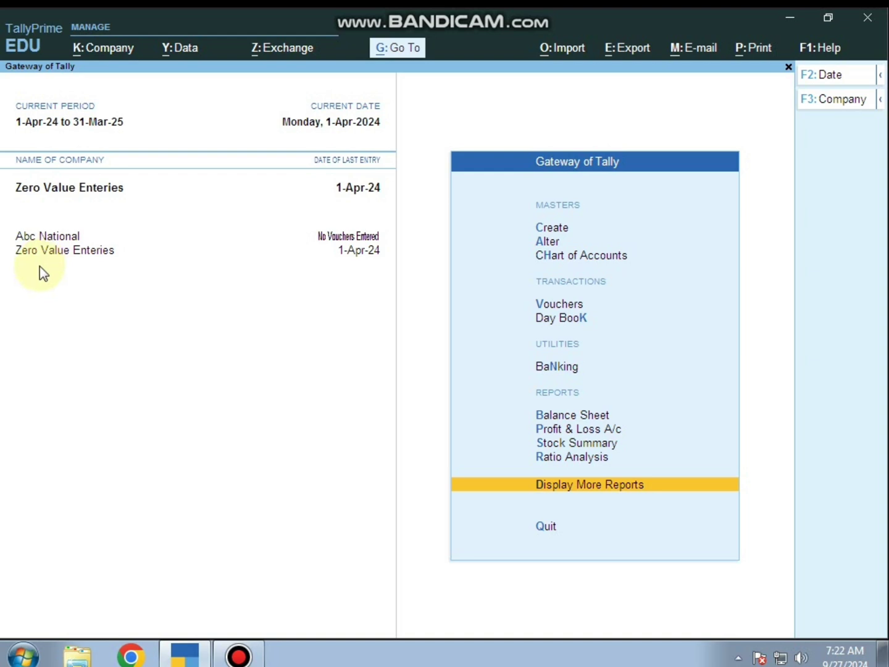
{"action": "key", "text": "alt+k"}
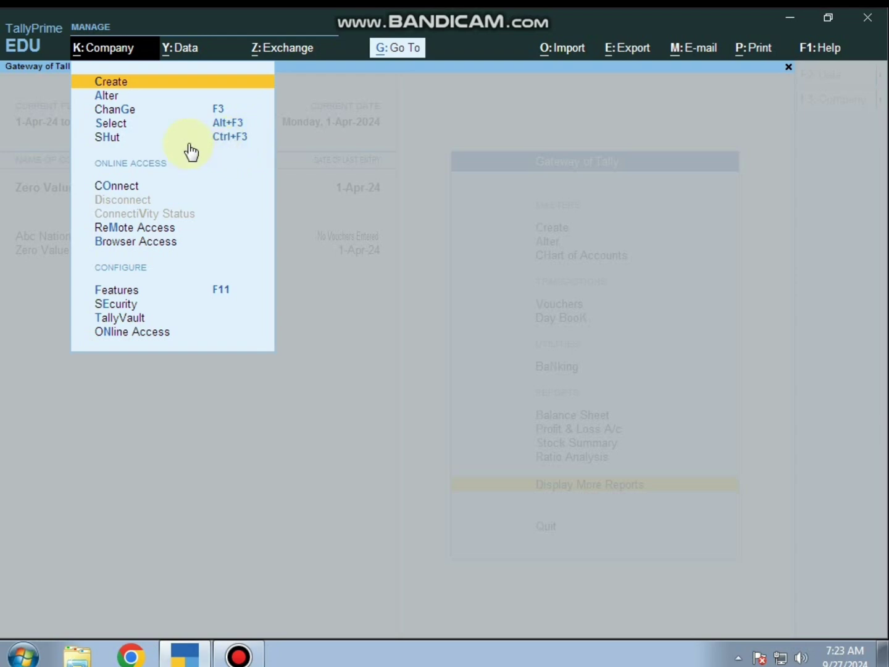
{"action": "key", "text": "Escape"}
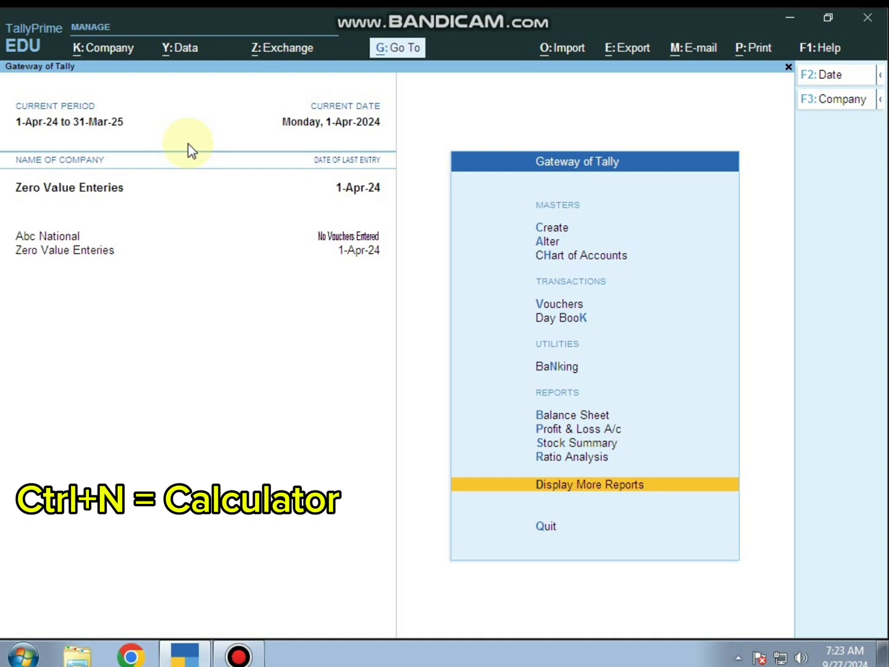
- Open the Ctrl+N calculator and compute 25+25 and 15*85 (1,275)
{"action": "key", "text": "ctrl+n"}
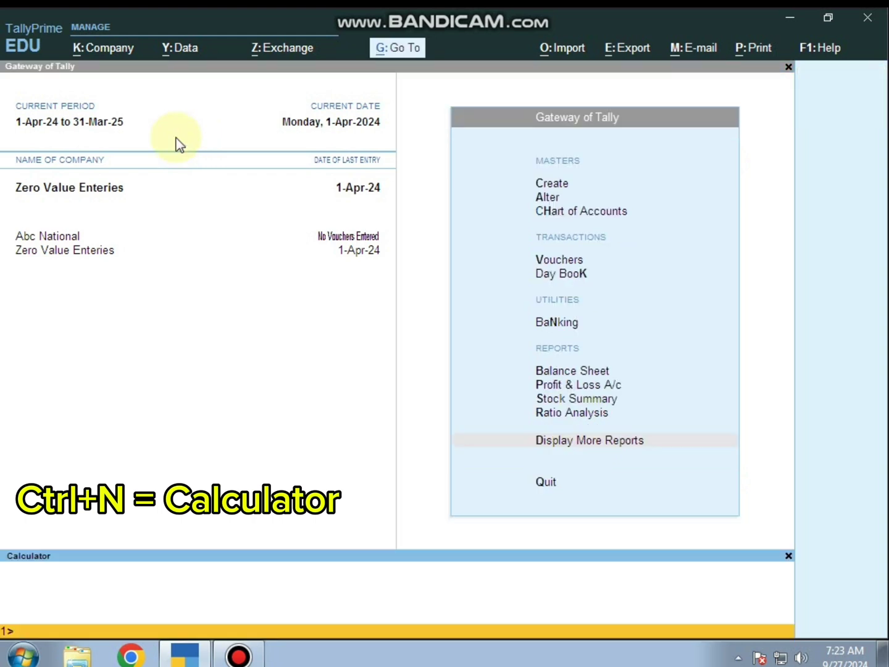
{"action": "type", "text": "25"}
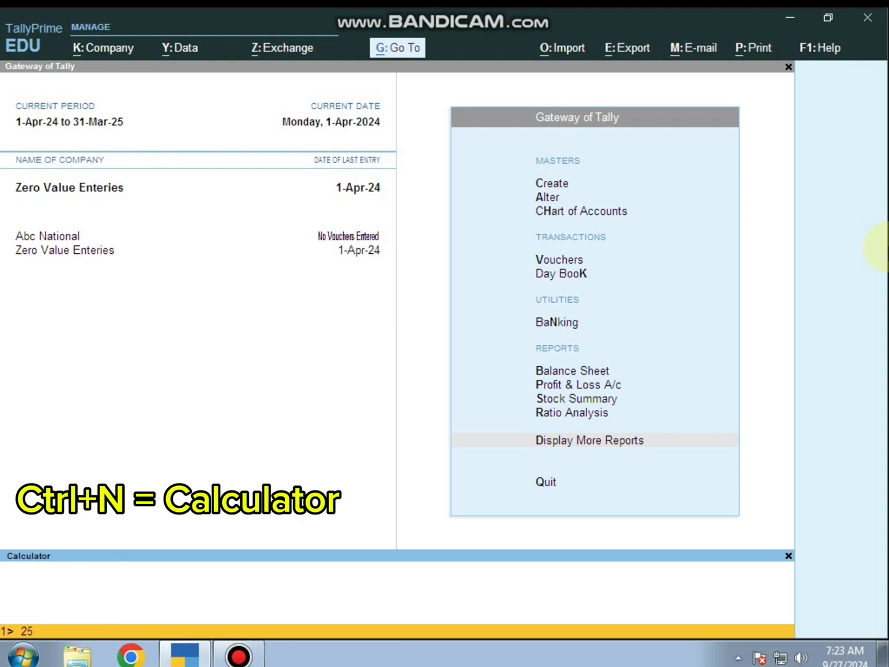
{"action": "type", "text": "+25"}
{"action": "key", "text": "Return"}
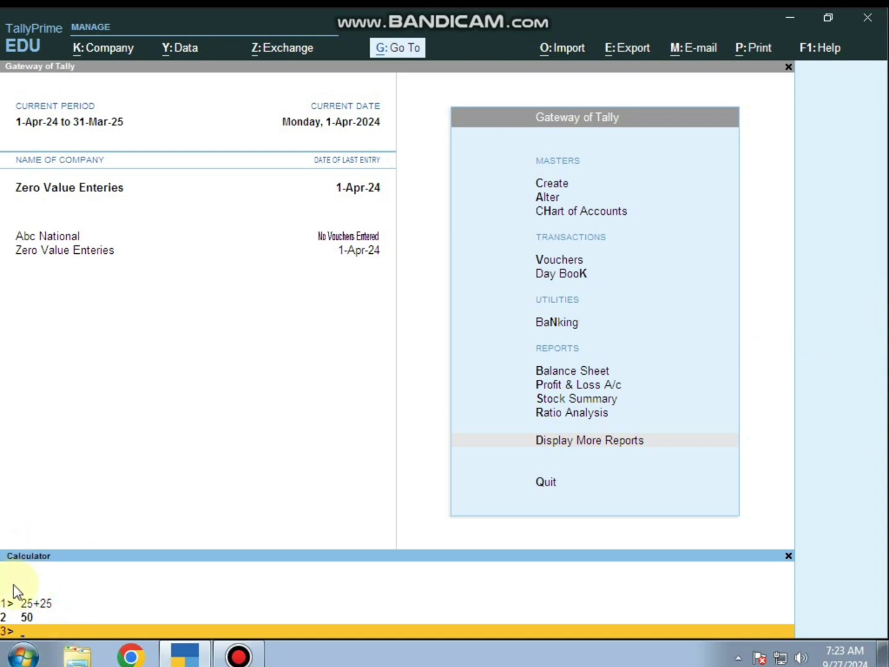
{"action": "type", "text": "15*85"}
{"action": "key", "text": "Return"}
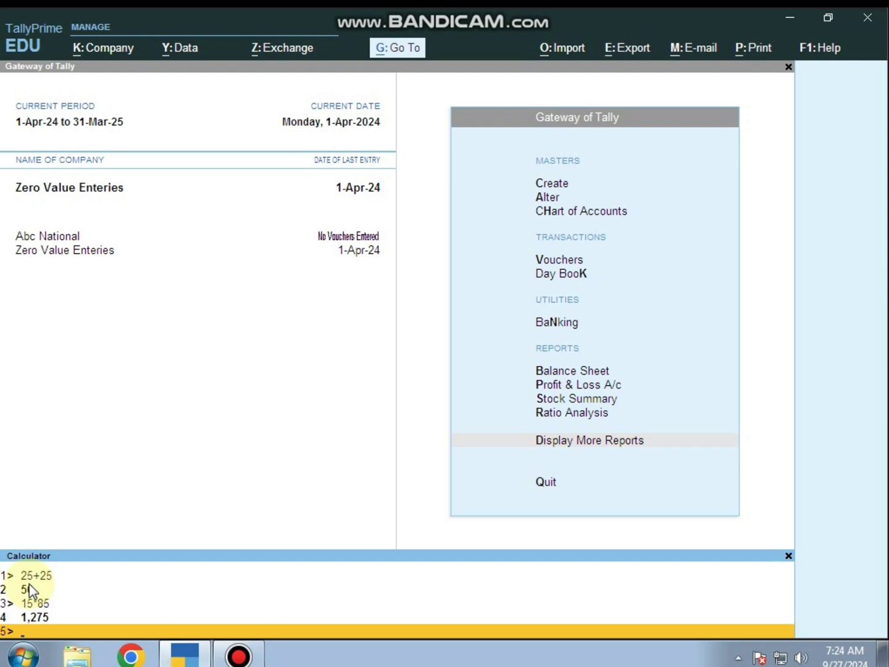
- Query the Cash ledger balance in the calculator, then close it
{"action": "type", "text": "cash"}
{"action": "key", "text": "Return"}
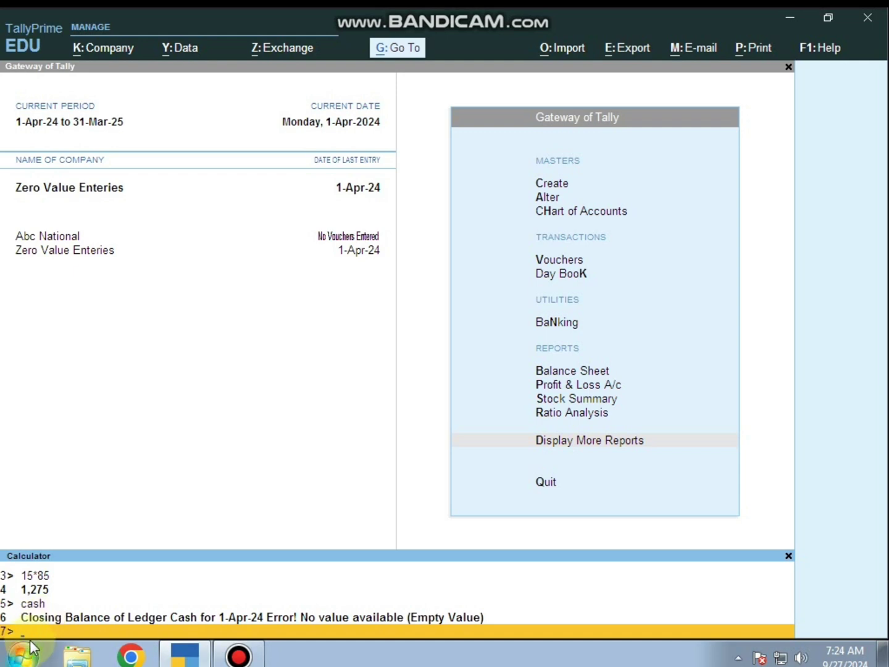
{"action": "key", "text": "ctrl"}
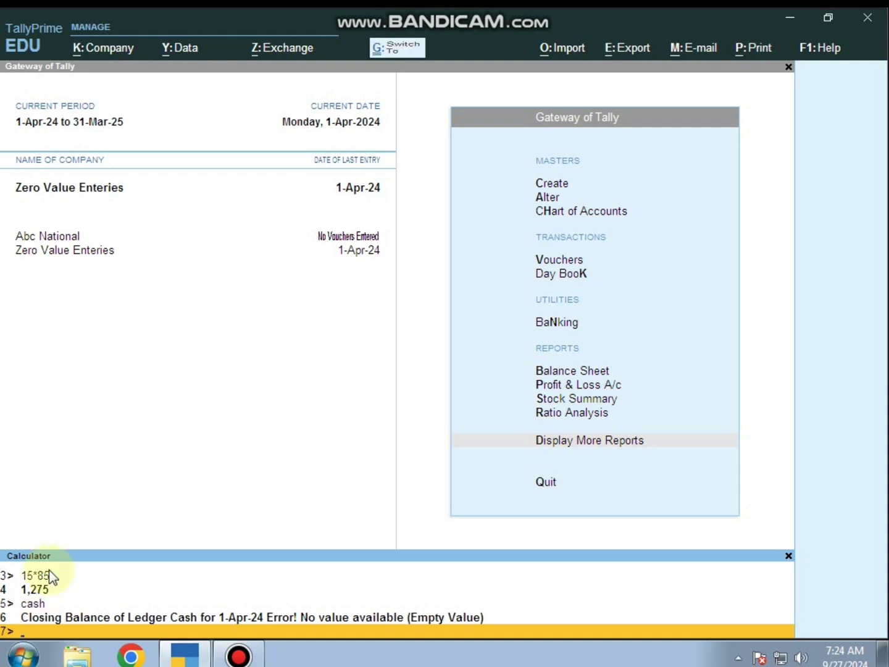
{"action": "key", "text": "ctrl+n"}
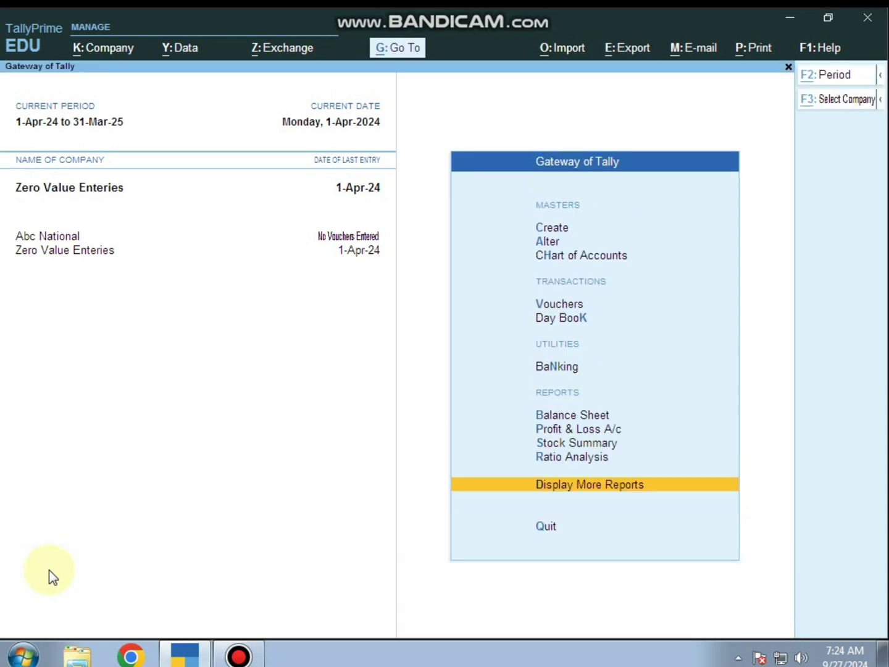
- Open Zero Value Enteries in Company Alteration, then quit without saving
{"action": "key", "text": "alt+k"}
{"action": "key", "text": "Down"}
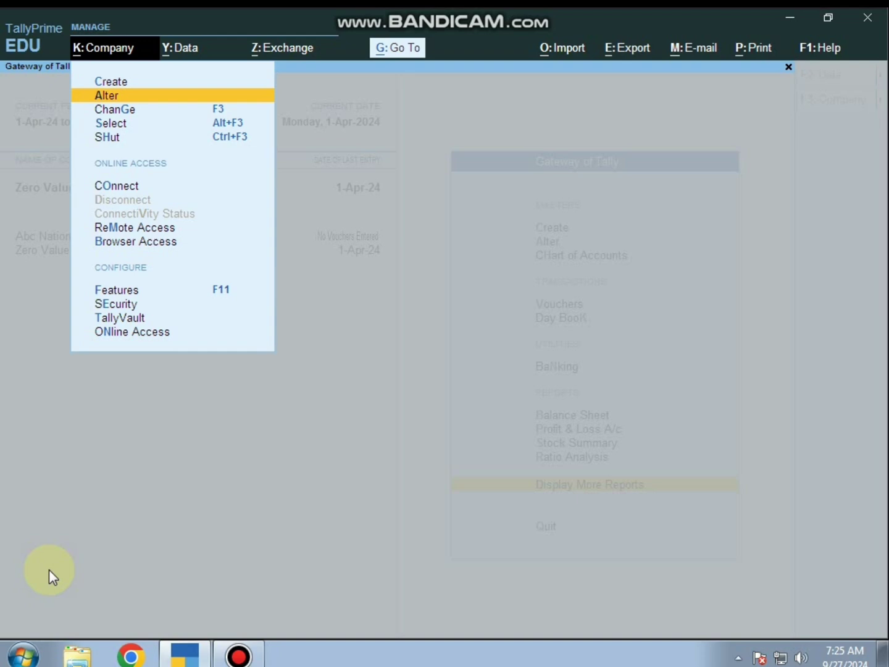
{"action": "key", "text": "Return"}
{"action": "key", "text": "Return"}
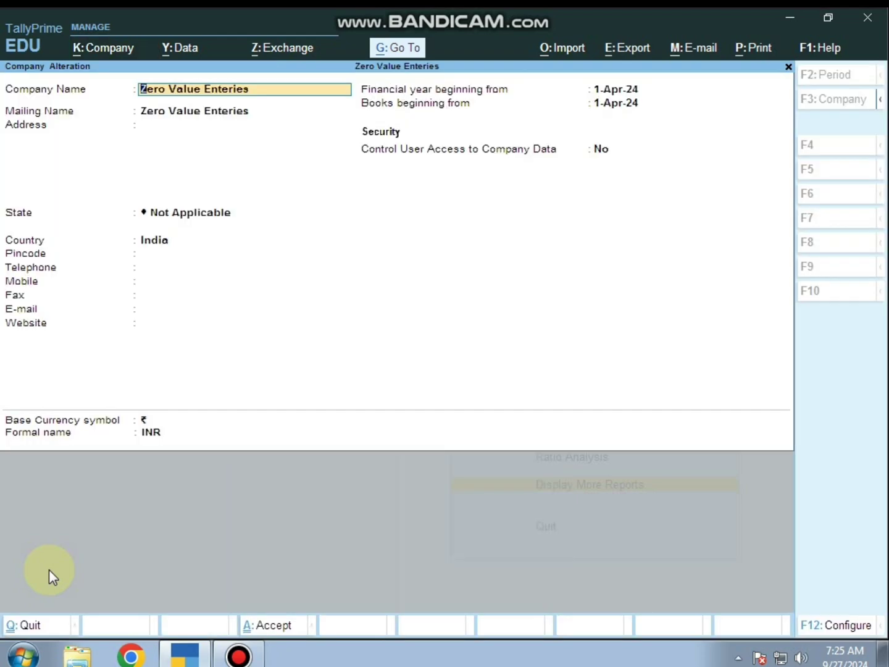
{"action": "key", "text": "Return"}
{"action": "key", "text": "Return"}
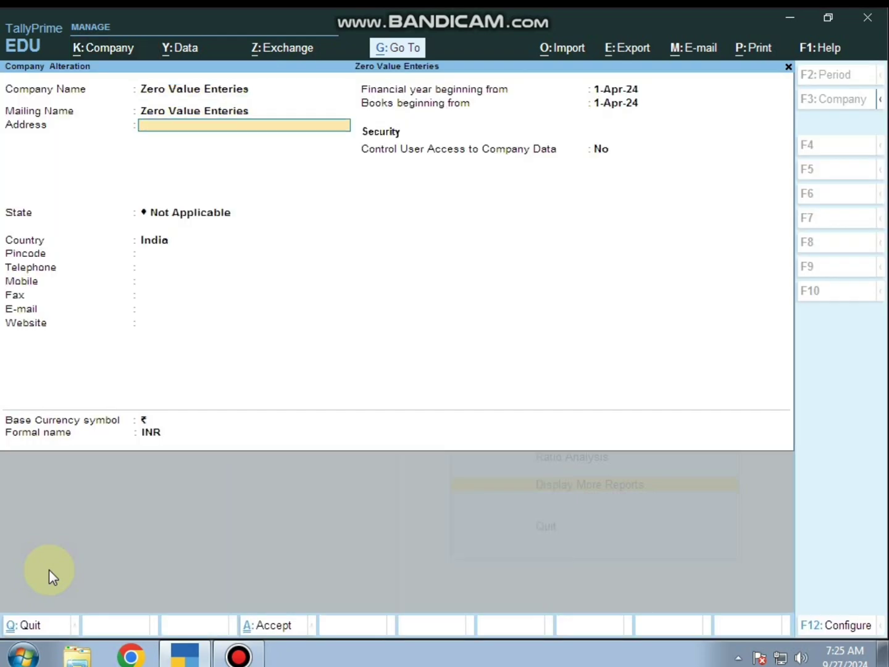
{"action": "key", "text": "Return"}
{"action": "key", "text": "Return"}
{"action": "key", "text": "Return"}
{"action": "key", "text": "Return"}
{"action": "key", "text": "Return"}
{"action": "key", "text": "Return"}
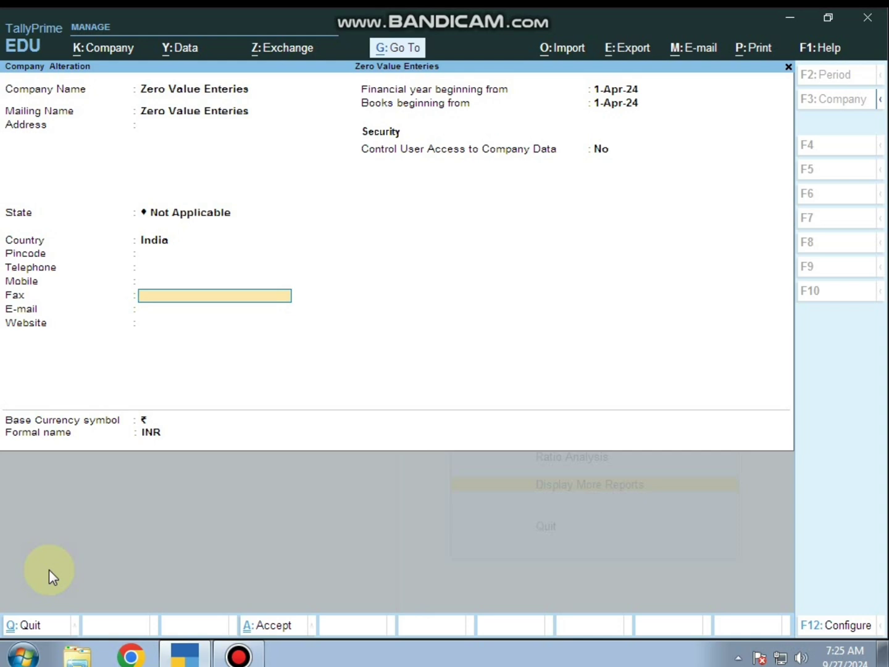
{"action": "key", "text": "ctrl+q"}
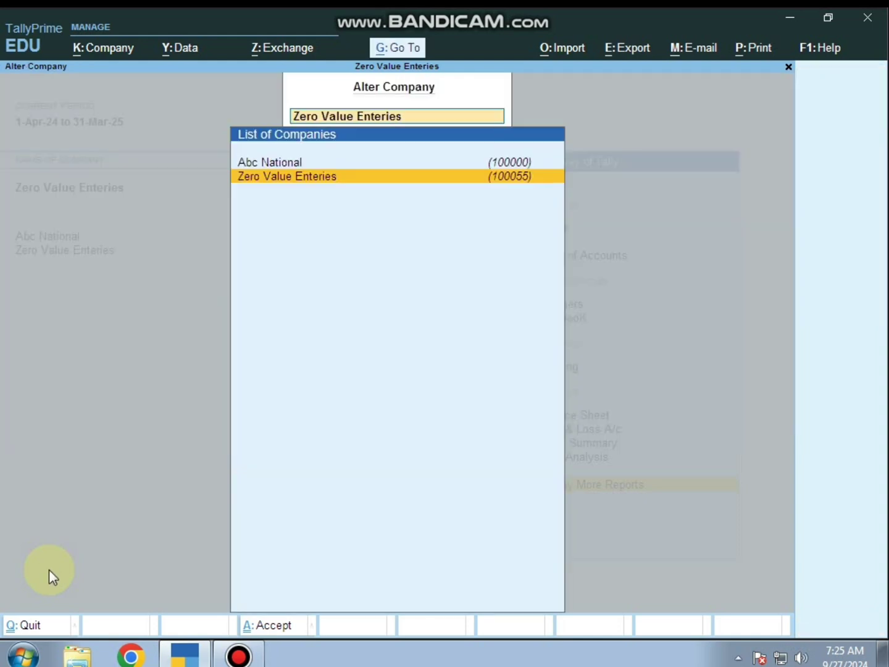
{"action": "key", "text": "Escape"}
- Reopen Zero Value Enteries in Company Alteration, delete it with Alt+D, and confirm Yes
{"action": "key", "text": "alt+k"}
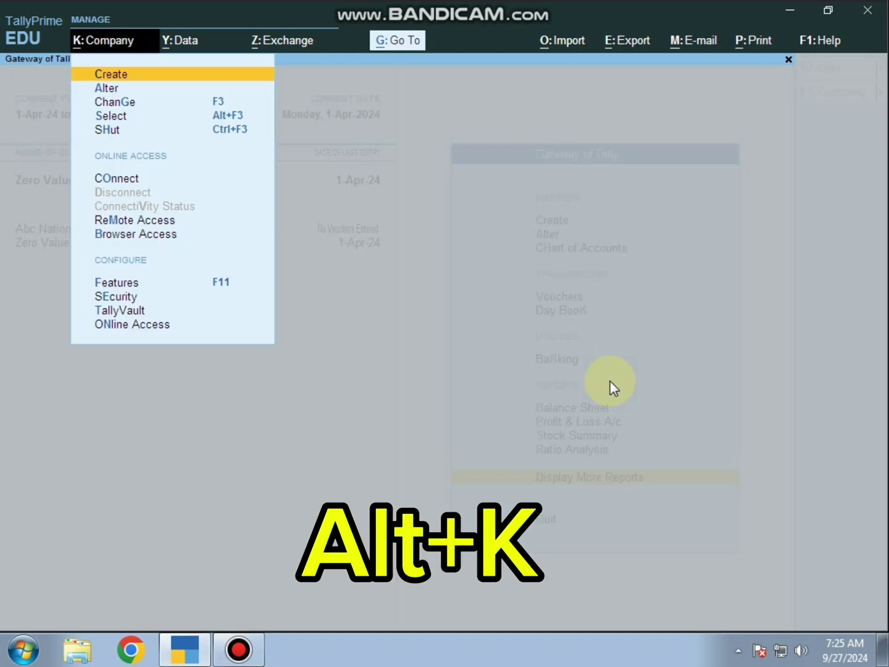
{"action": "key", "text": "Down"}
{"action": "key", "text": "Return"}
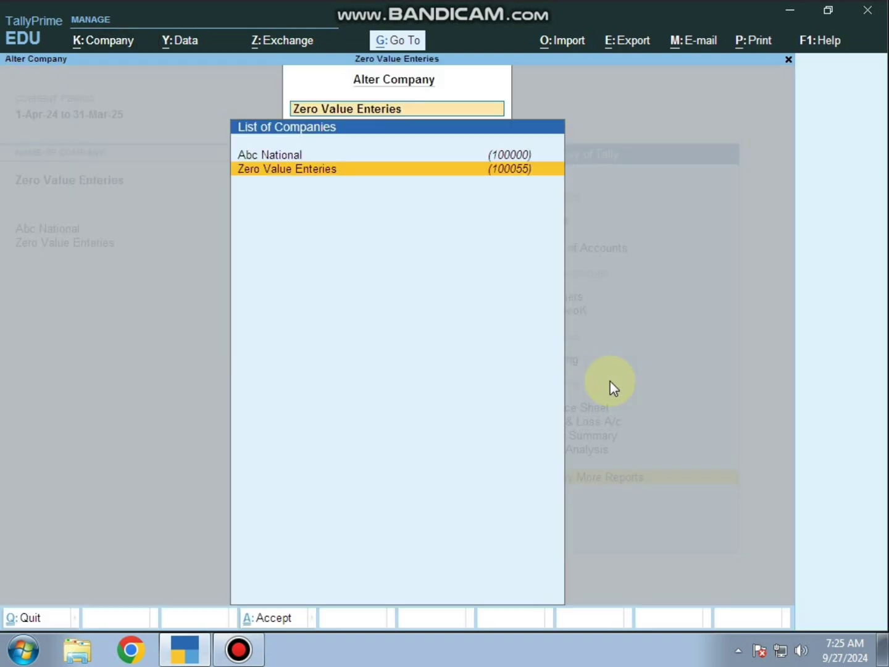
{"action": "key", "text": "Return"}
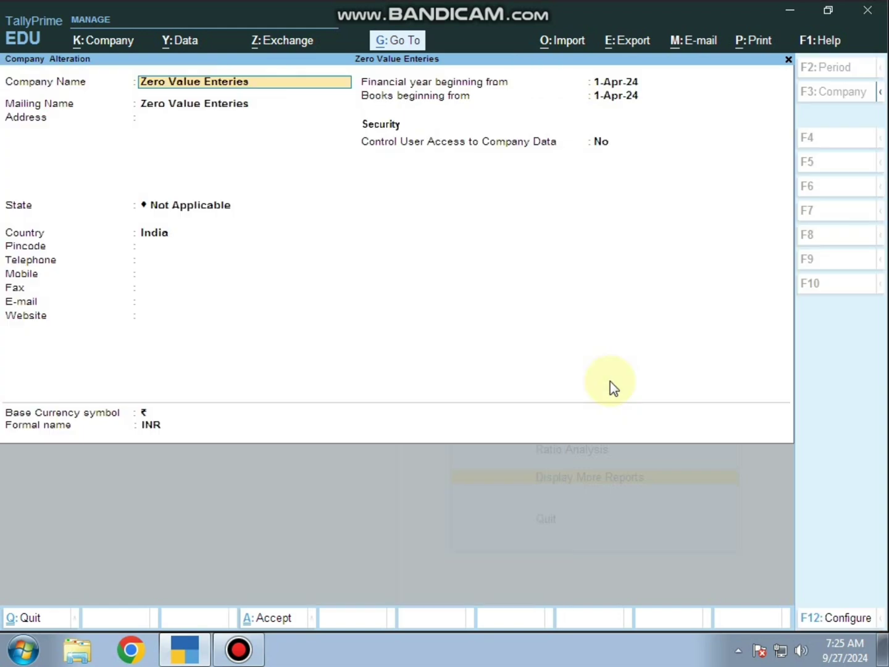
{"action": "key", "text": "alt+d"}
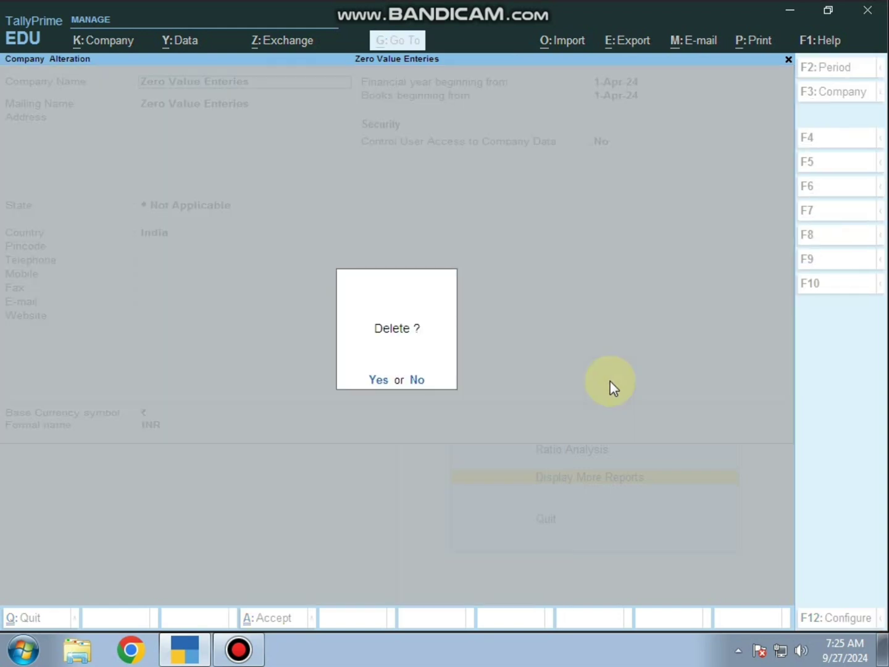
{"action": "key", "text": "y"}
{"action": "key", "text": "y"}
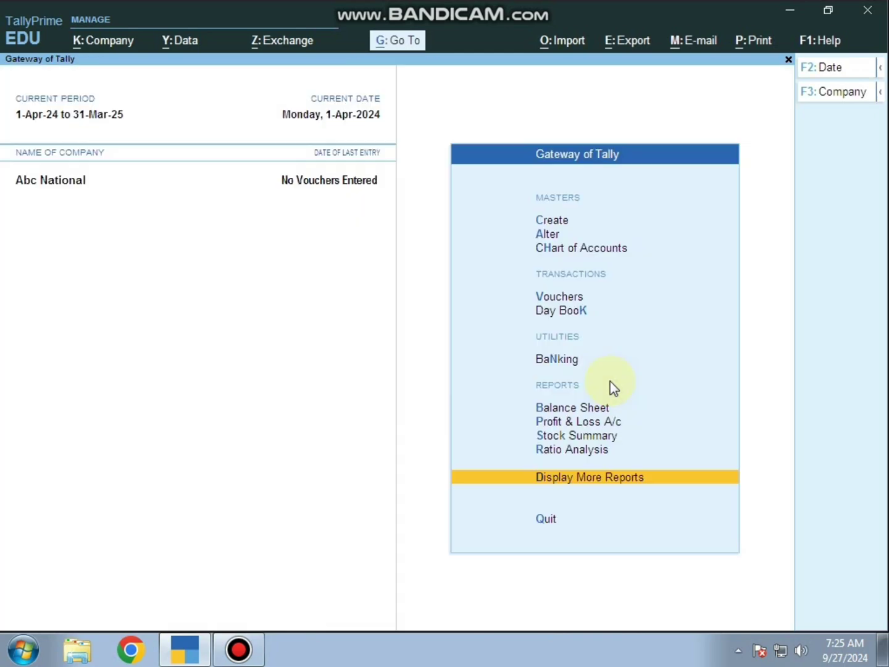